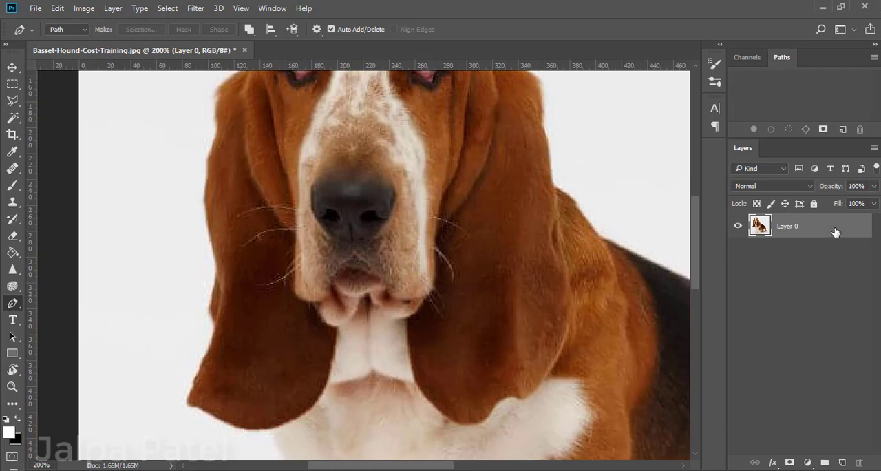
Duplicate Layer 0 and add a new empty layer above the copy.
{"action": "key", "text": "ctrl+minus"}
{"action": "key", "text": "ctrl+minus"}
{"action": "key", "text": "ctrl+minus"}
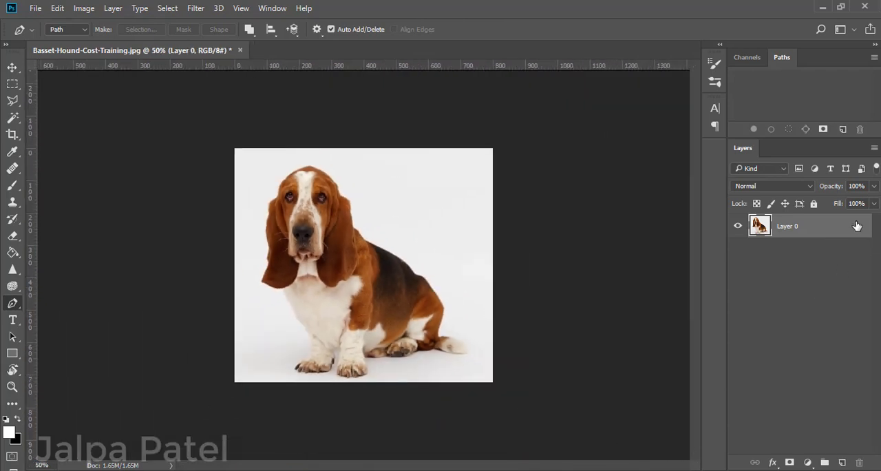
{"action": "left_click_drag", "start_coordinate": [857, 226], "coordinate": [842, 461]}
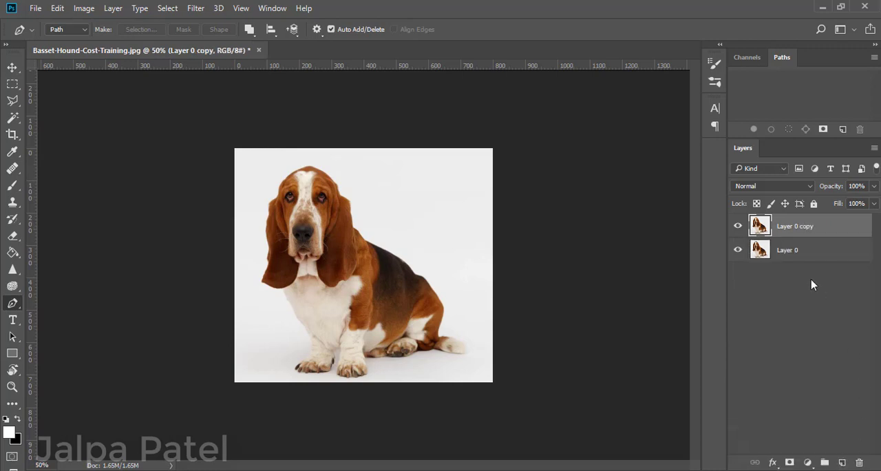
{"action": "left_click", "coordinate": [842, 462]}
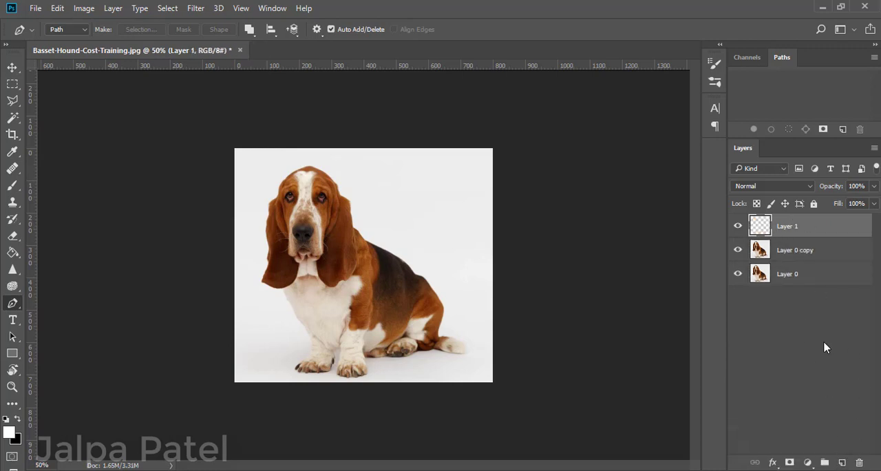
With the Pen tool, start a path where the chest meets the left ear and trace the ear's lower edge toward its tip.
{"action": "right_click", "coordinate": [8, 310]}
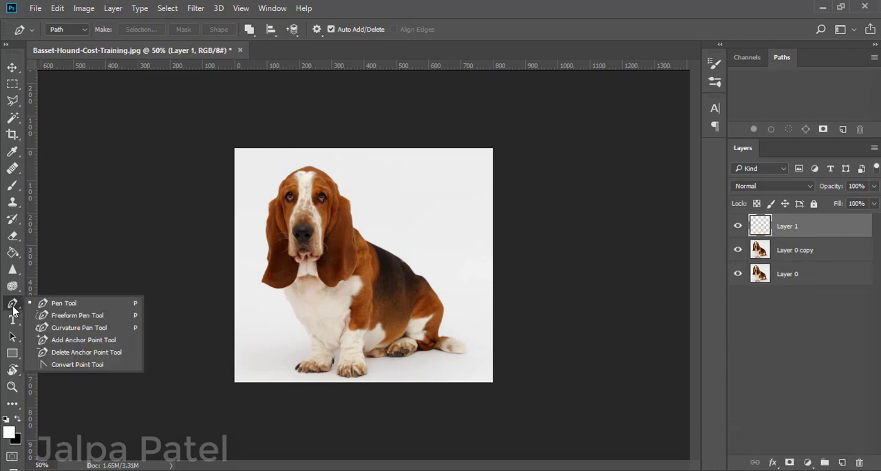
{"action": "left_click", "coordinate": [42, 300]}
{"action": "key", "text": "ctrl+plus"}
{"action": "key", "text": "ctrl+plus"}
{"action": "key", "text": "ctrl+plus"}
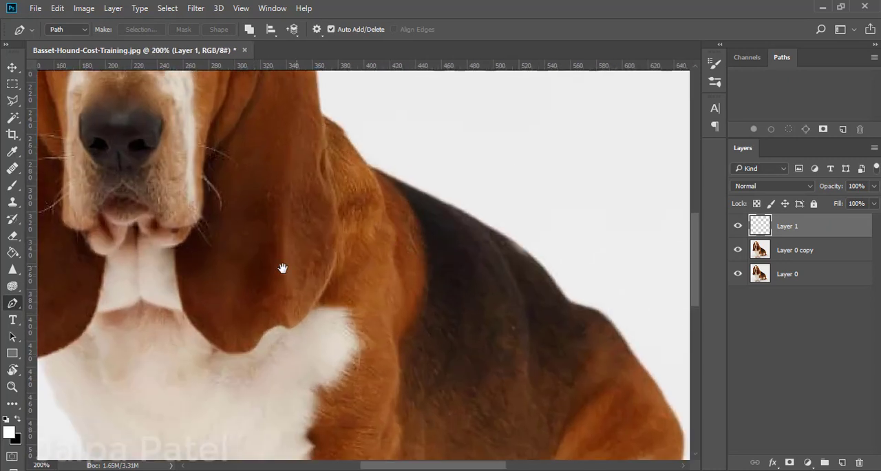
{"action": "left_click_drag", "start_coordinate": [282, 268], "coordinate": [496, 285]}
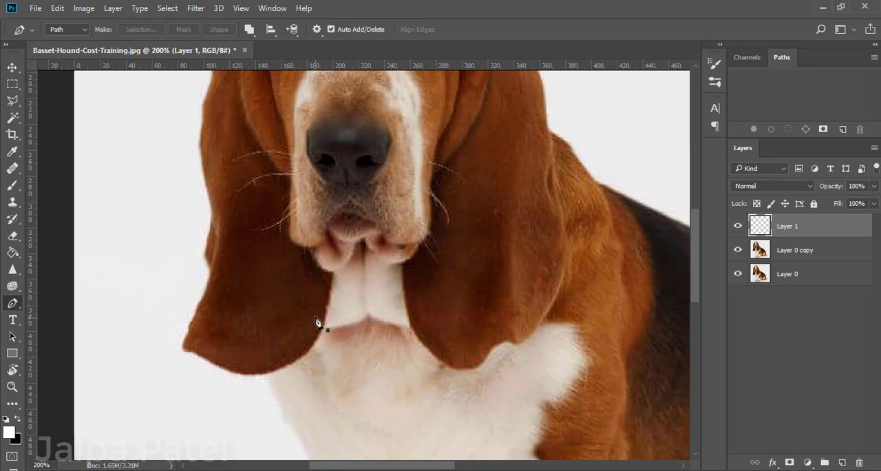
{"action": "left_click", "coordinate": [273, 371]}
{"action": "left_click_drag", "start_coordinate": [231, 369], "coordinate": [186, 344]}
{"action": "key", "text": "ctrl+z"}
{"action": "left_click", "coordinate": [200, 358], "text": "alt"}
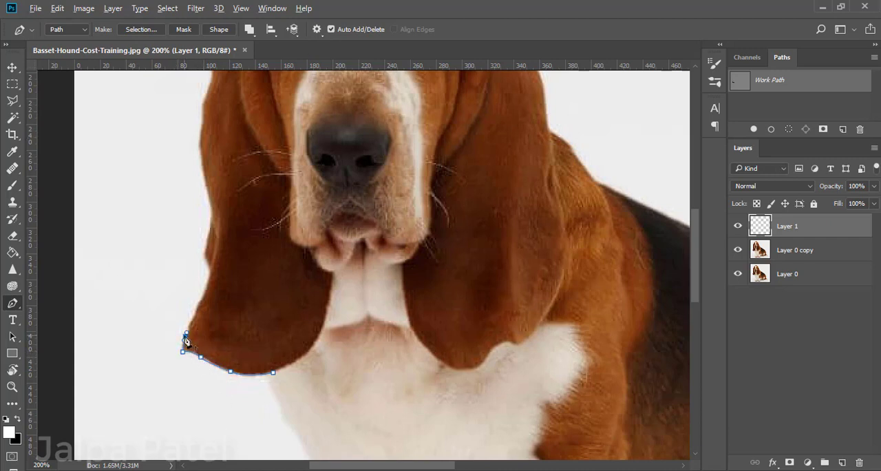
Continue the path from the left ear's tip up along the ear's outer edge to about nose height.
{"action": "mouse_move", "coordinate": [196, 315]}
{"action": "left_mouse_down"}
{"action": "mouse_move", "coordinate": [192, 331]}
{"action": "mouse_move", "coordinate": [192, 313]}
{"action": "left_mouse_up"}
{"action": "left_click_drag", "start_coordinate": [200, 253], "coordinate": [203, 256]}
{"action": "left_click", "coordinate": [211, 216]}
{"action": "scroll", "coordinate": [239, 232], "scroll_direction": "up", "scroll_amount": 3}
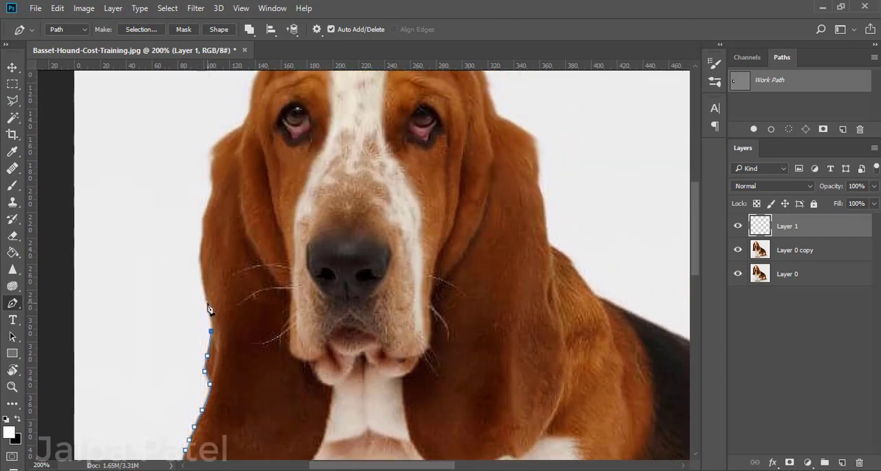
{"action": "mouse_move", "coordinate": [207, 302]}
{"action": "left_mouse_down"}
{"action": "mouse_move", "coordinate": [201, 294]}
{"action": "mouse_move", "coordinate": [207, 302]}
{"action": "left_mouse_up"}
{"action": "left_click", "coordinate": [206, 301], "text": "alt"}
{"action": "left_click", "coordinate": [200, 253]}
Trace the upper part of the left ear and follow its shoulder onto the side of the dog's head.
{"action": "scroll", "coordinate": [200, 254], "scroll_direction": "up", "scroll_amount": 2}
{"action": "left_click", "coordinate": [203, 291]}
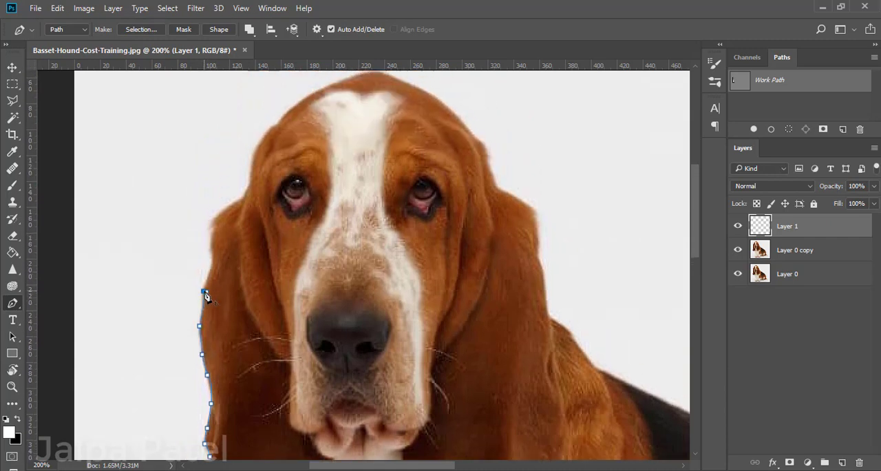
{"action": "key", "text": "ctrl+z"}
{"action": "left_click", "coordinate": [208, 275]}
{"action": "left_click_drag", "start_coordinate": [212, 248], "coordinate": [209, 246]}
{"action": "left_click", "coordinate": [211, 219]}
{"action": "left_click", "coordinate": [242, 198]}
{"action": "left_click", "coordinate": [248, 178]}
Carry the path over the top of the head and down to the upper corner of the right ear.
{"action": "scroll", "coordinate": [260, 244], "scroll_direction": "up", "scroll_amount": 3}
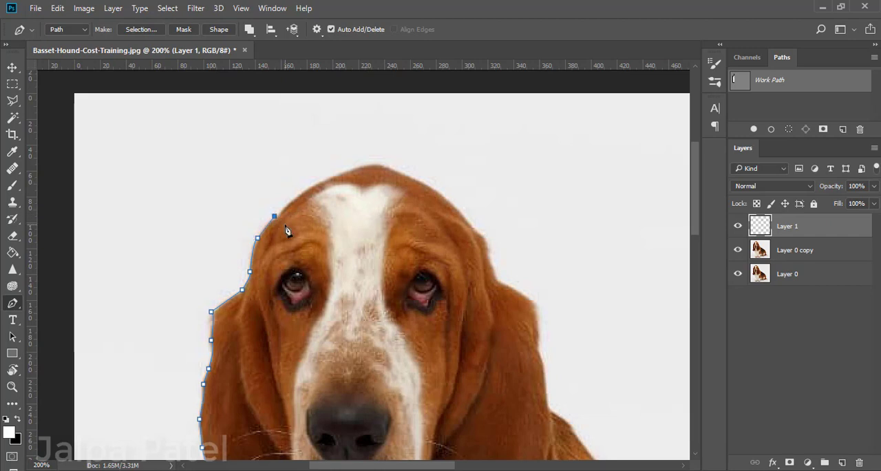
{"action": "left_click", "coordinate": [278, 216]}
{"action": "left_click_drag", "start_coordinate": [340, 176], "coordinate": [440, 196]}
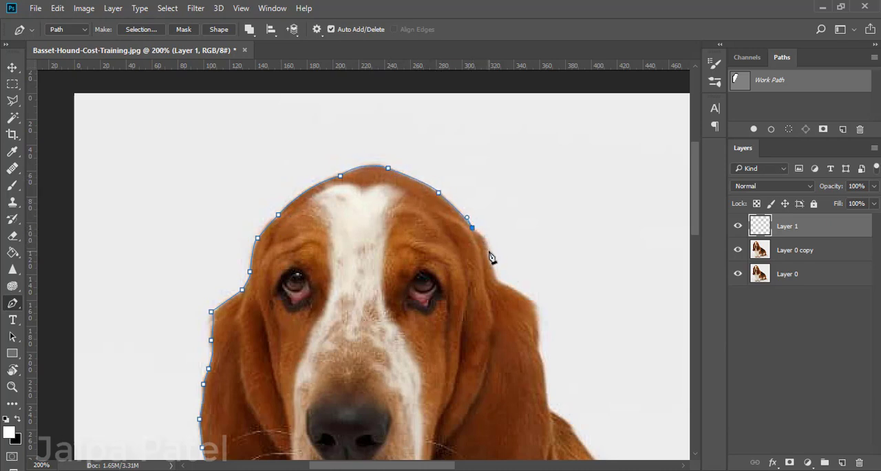
{"action": "left_click", "coordinate": [481, 236]}
{"action": "left_click", "coordinate": [486, 240]}
{"action": "left_click_drag", "start_coordinate": [491, 265], "coordinate": [543, 307]}
{"action": "key", "text": "ctrl+z"}
{"action": "left_click", "coordinate": [534, 303], "text": "alt"}
Trace the right ear's outer edge down to the point where it meets the dog's shoulder.
{"action": "left_click_drag", "start_coordinate": [609, 436], "coordinate": [588, 322]}
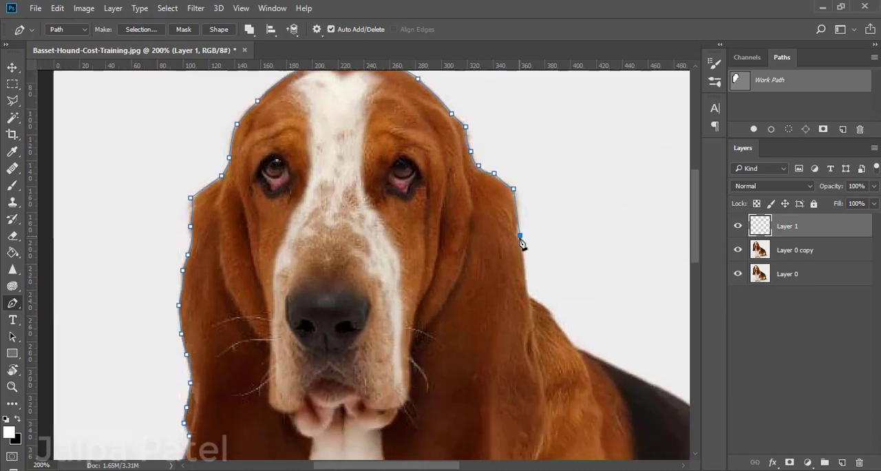
{"action": "left_click", "coordinate": [521, 235]}
{"action": "key", "text": "ctrl+z"}
{"action": "left_click", "coordinate": [517, 214]}
{"action": "left_click", "coordinate": [517, 236]}
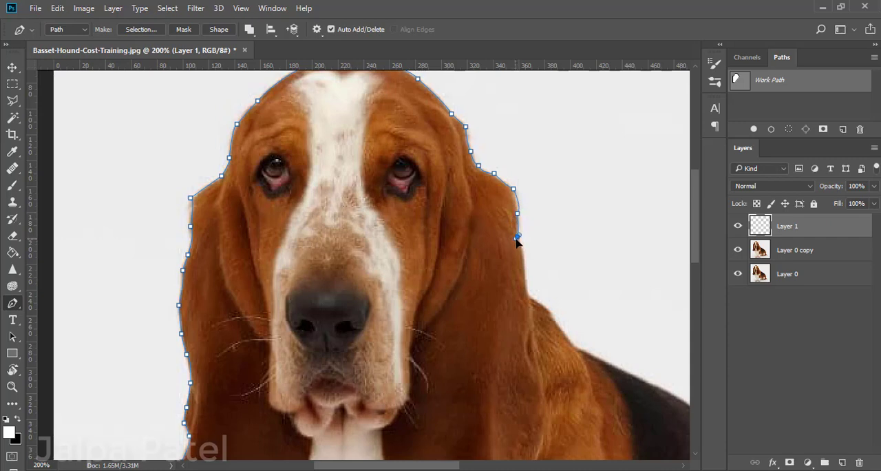
{"action": "left_click_drag", "start_coordinate": [524, 266], "coordinate": [521, 270]}
{"action": "left_click", "coordinate": [528, 294]}
Extend the path over the shoulder and along the upper part of the dog's black back.
{"action": "left_click_drag", "start_coordinate": [550, 315], "coordinate": [556, 311]}
{"action": "left_click", "coordinate": [572, 346]}
{"action": "left_click", "coordinate": [644, 382]}
{"action": "left_click_drag", "start_coordinate": [594, 355], "coordinate": [312, 244]}
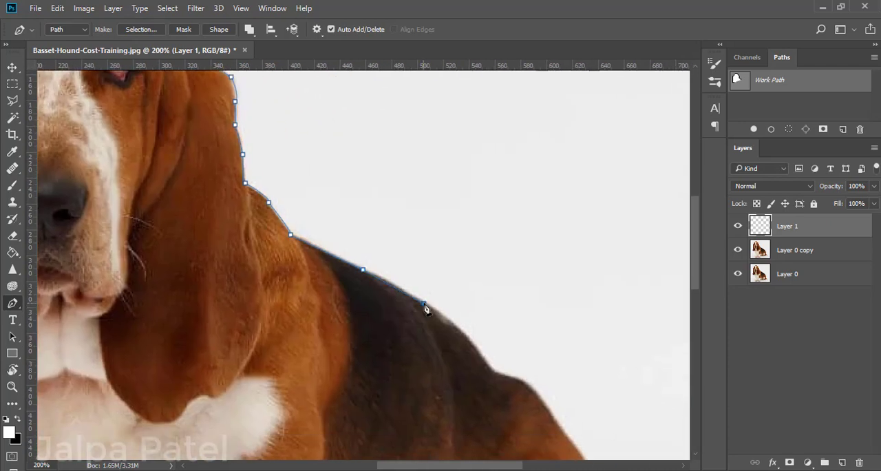
{"action": "left_click", "coordinate": [423, 303]}
Trace the lower back along its curve to the top of the rump, redoing misplaced anchor points.
{"action": "left_click", "coordinate": [492, 369]}
{"action": "key", "text": "ctrl+z"}
{"action": "mouse_move", "coordinate": [466, 332]}
{"action": "left_mouse_down"}
{"action": "mouse_move", "coordinate": [490, 358]}
{"action": "mouse_move", "coordinate": [459, 327]}
{"action": "mouse_move", "coordinate": [467, 336]}
{"action": "left_mouse_up"}
{"action": "key", "text": "ctrl+z"}
{"action": "mouse_move", "coordinate": [494, 370]}
{"action": "left_mouse_down"}
{"action": "mouse_move", "coordinate": [475, 357]}
{"action": "mouse_move", "coordinate": [505, 376]}
{"action": "left_mouse_up"}
{"action": "key", "text": "ctrl+z"}
{"action": "left_click_drag", "start_coordinate": [537, 399], "coordinate": [542, 409]}
Follow the rump and the back of the hind leg down to the base of the tail.
{"action": "scroll", "coordinate": [542, 409], "scroll_direction": "down", "scroll_amount": 5}
{"action": "scroll", "coordinate": [543, 409], "scroll_direction": "right", "scroll_amount": 4}
{"action": "left_click_drag", "start_coordinate": [445, 263], "coordinate": [456, 281]}
{"action": "left_click_drag", "start_coordinate": [473, 320], "coordinate": [472, 322]}
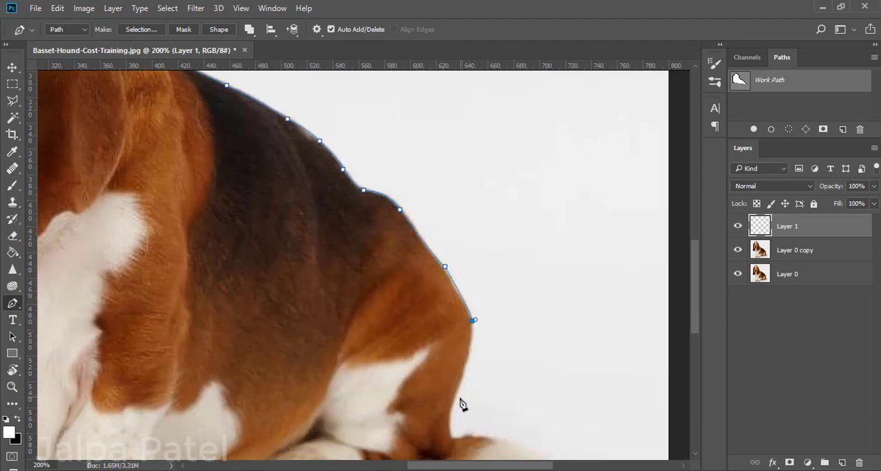
{"action": "left_click_drag", "start_coordinate": [455, 394], "coordinate": [458, 444]}
{"action": "left_click", "coordinate": [451, 436], "text": "alt"}
Trace around the tail with a curved segment at its tip, returning along its underside toward the body.
{"action": "scroll", "coordinate": [509, 437], "scroll_direction": "down", "scroll_amount": 3}
{"action": "left_click_drag", "start_coordinate": [507, 317], "coordinate": [494, 308]}
{"action": "key", "text": "ctrl+z"}
{"action": "key", "text": "ctrl+z"}
{"action": "left_click", "coordinate": [496, 313]}
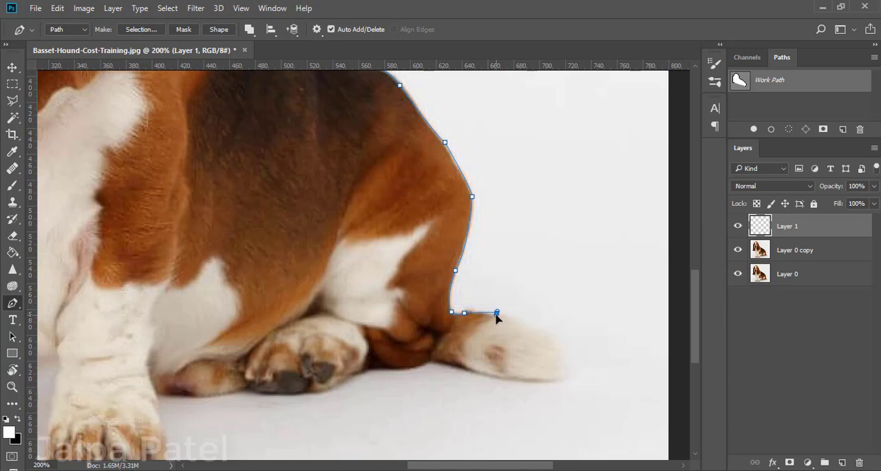
{"action": "left_click_drag", "start_coordinate": [548, 332], "coordinate": [550, 339]}
{"action": "key", "text": "ctrl+minus"}
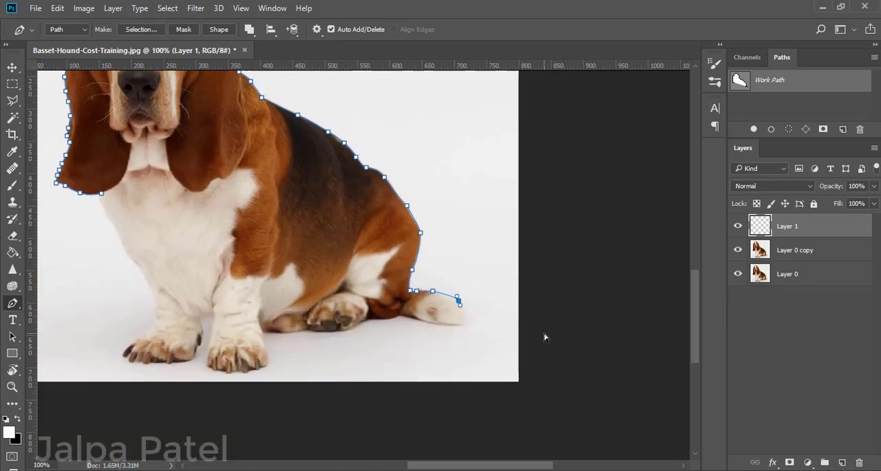
{"action": "left_click_drag", "start_coordinate": [444, 325], "coordinate": [400, 323]}
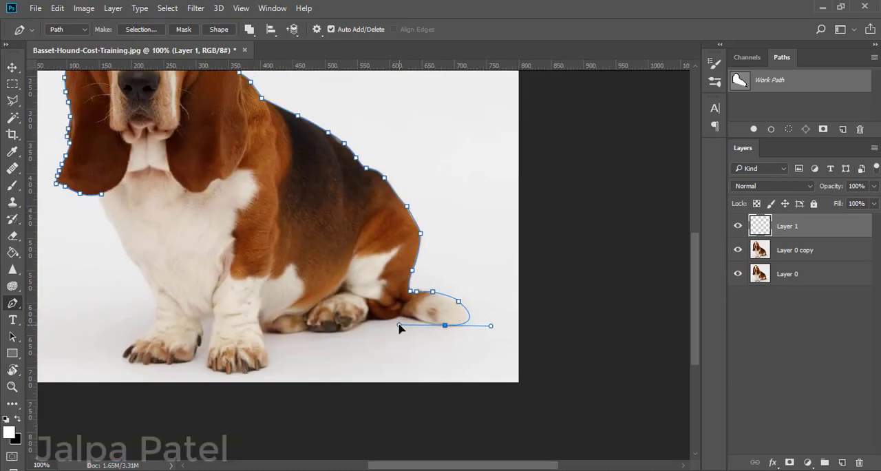
{"action": "left_click", "coordinate": [413, 317]}
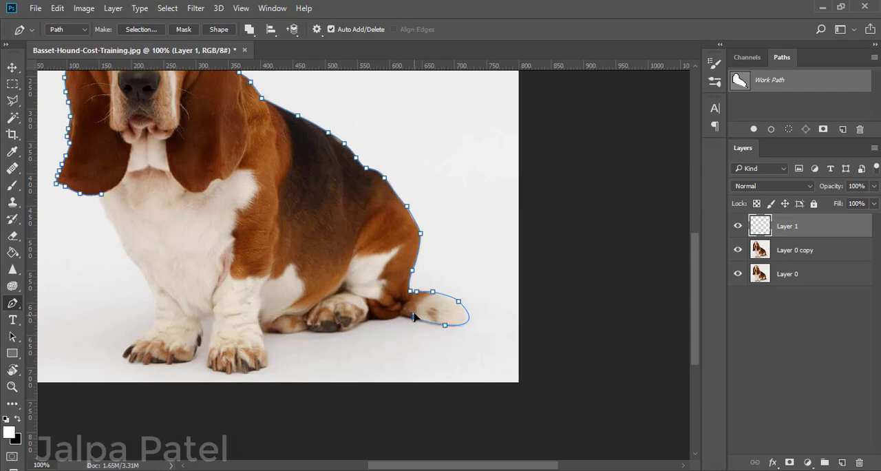
Continue the path beneath the haunch to the hind paw, undoing and replacing the misplaced anchor points.
{"action": "key", "text": "ctrl+plus"}
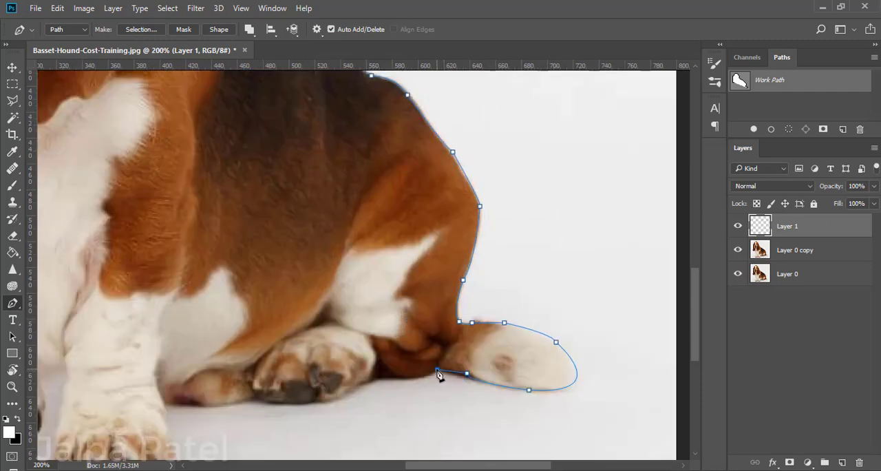
{"action": "left_click_drag", "start_coordinate": [411, 374], "coordinate": [369, 349]}
{"action": "left_click", "coordinate": [412, 375], "text": "alt"}
{"action": "key", "text": "ctrl+alt+z"}
{"action": "key", "text": "ctrl+alt+z"}
{"action": "key", "text": "ctrl+alt+z"}
{"action": "left_click", "coordinate": [389, 372], "text": "alt"}
{"action": "left_click", "coordinate": [363, 383]}
Trace the underside of the hind paw and belly up to the right front leg.
{"action": "left_click_drag", "start_coordinate": [335, 398], "coordinate": [257, 398]}
{"action": "left_click_drag", "start_coordinate": [201, 383], "coordinate": [156, 373]}
{"action": "left_click_drag", "start_coordinate": [201, 390], "coordinate": [335, 384]}
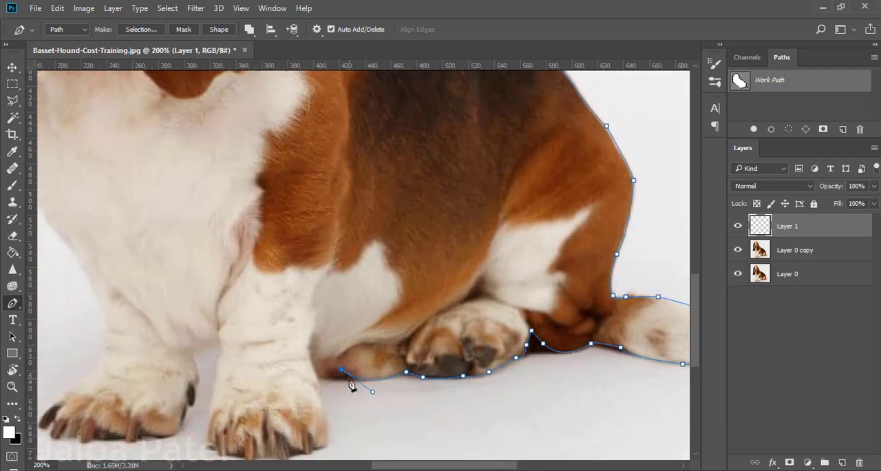
{"action": "key", "text": "ctrl+z"}
{"action": "left_click", "coordinate": [345, 377]}
{"action": "left_click", "coordinate": [320, 377]}
Follow the outer edge of the right front leg down and around the corner of its paw.
{"action": "left_click", "coordinate": [319, 392]}
{"action": "left_click", "coordinate": [326, 412]}
{"action": "left_click", "coordinate": [329, 439]}
{"action": "left_click", "coordinate": [327, 449]}
{"action": "left_click", "coordinate": [315, 449]}
{"action": "left_click", "coordinate": [315, 450], "text": "alt"}
{"action": "scroll", "coordinate": [311, 427], "scroll_direction": "right", "scroll_amount": 1}
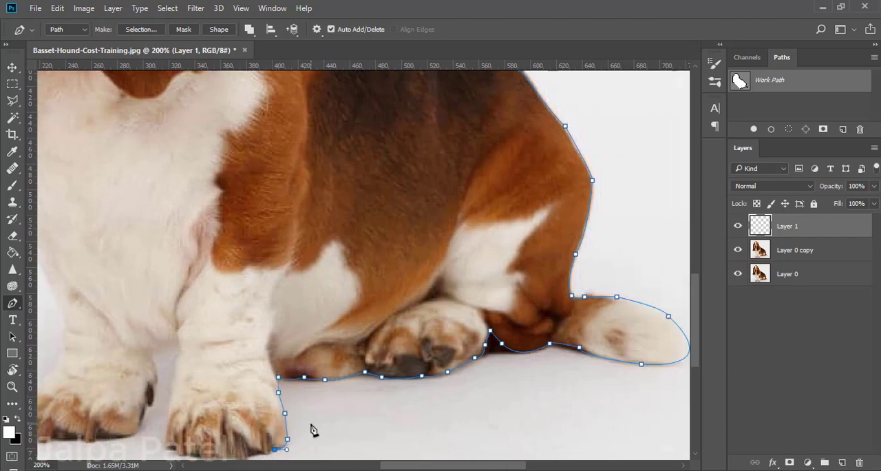
{"action": "scroll", "coordinate": [311, 426], "scroll_direction": "down", "scroll_amount": 1}
{"action": "left_click", "coordinate": [258, 424]}
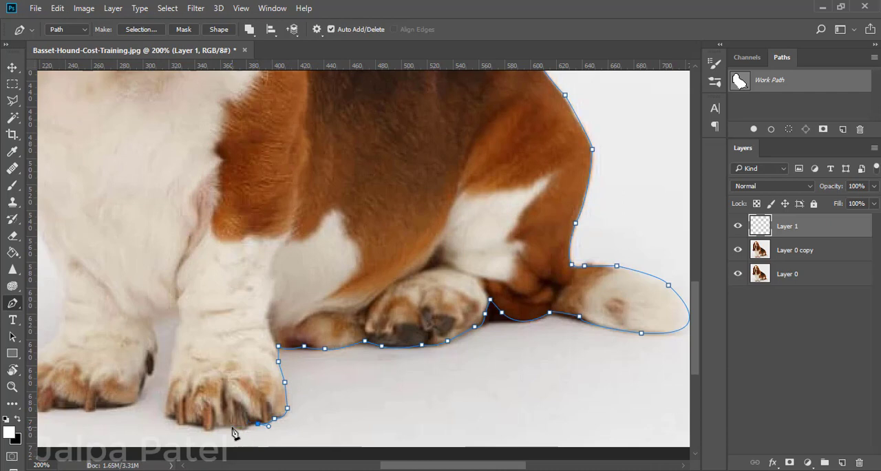
Trace along the bottom of the right front paw's toes to its inner corner.
{"action": "left_click_drag", "start_coordinate": [226, 423], "coordinate": [228, 425]}
{"action": "key", "text": "ctrl+z"}
{"action": "left_click", "coordinate": [247, 427]}
{"action": "left_click_drag", "start_coordinate": [232, 427], "coordinate": [218, 417]}
{"action": "left_click", "coordinate": [215, 426]}
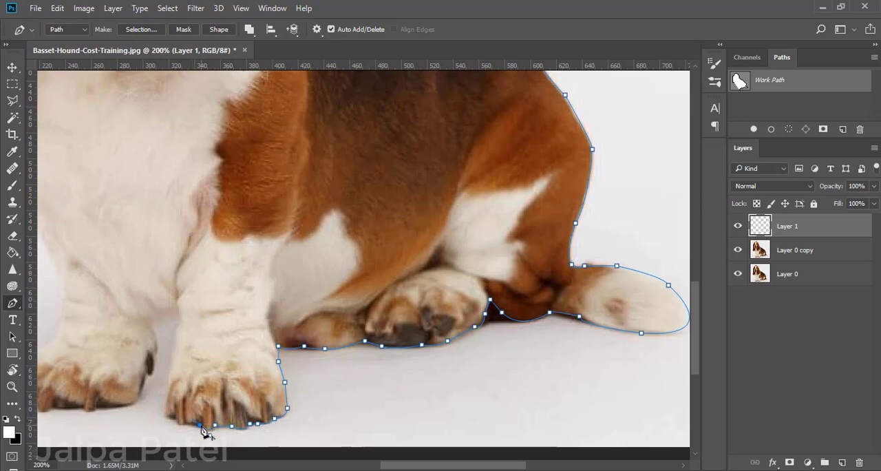
{"action": "left_click", "coordinate": [185, 422]}
Route the path up the inner side of the right front leg, across the gap and down the left front leg.
{"action": "left_click_drag", "start_coordinate": [168, 395], "coordinate": [162, 334]}
{"action": "left_click", "coordinate": [153, 355]}
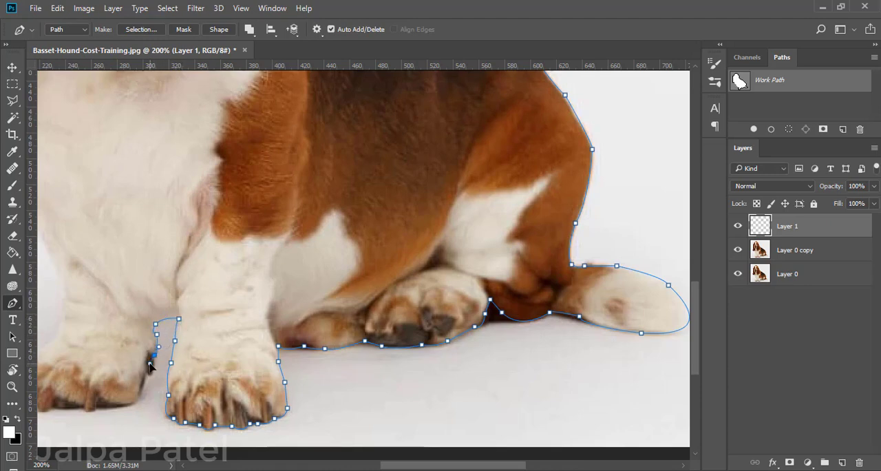
{"action": "left_click_drag", "start_coordinate": [145, 374], "coordinate": [131, 369]}
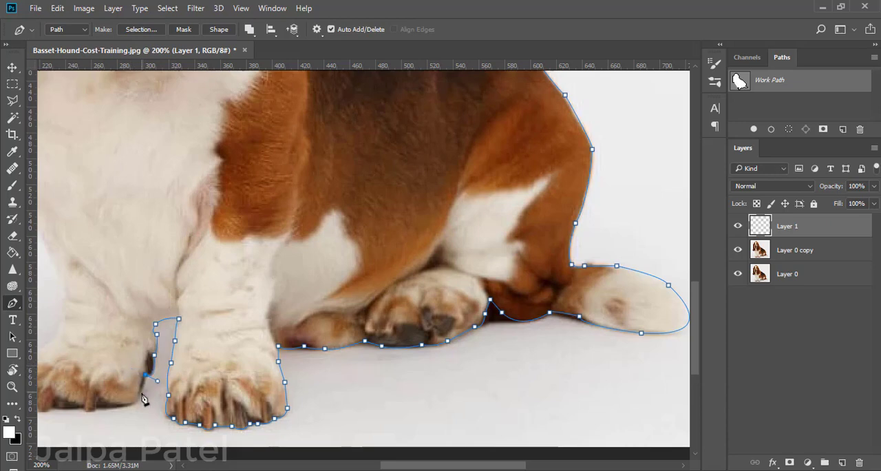
Trace the underside of the left front paw from its inner corner to the outermost claw.
{"action": "left_click_drag", "start_coordinate": [131, 401], "coordinate": [222, 372]}
{"action": "left_click", "coordinate": [242, 382], "text": "alt"}
{"action": "left_click", "coordinate": [228, 382], "text": "alt"}
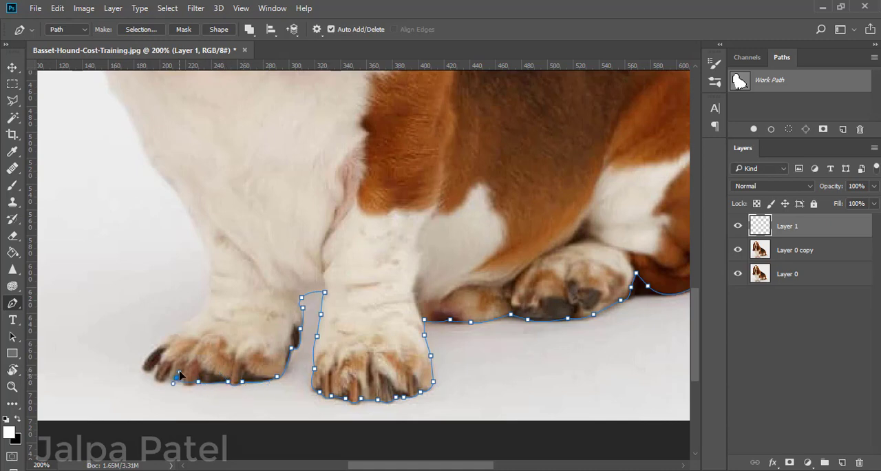
{"action": "left_click", "coordinate": [182, 380], "text": "alt"}
{"action": "left_click_drag", "start_coordinate": [175, 371], "coordinate": [273, 415]}
{"action": "left_click", "coordinate": [158, 366], "text": "alt"}
{"action": "left_click", "coordinate": [146, 359], "text": "alt"}
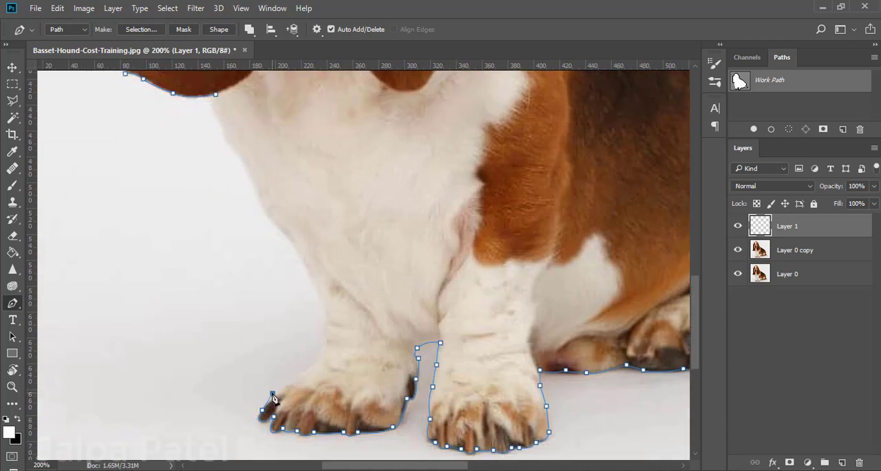
Follow the top of the left front paw from the outer claw up to the ankle.
{"action": "left_click_drag", "start_coordinate": [270, 386], "coordinate": [274, 394]}
{"action": "left_click", "coordinate": [275, 393], "text": "alt"}
{"action": "left_click", "coordinate": [304, 369]}
{"action": "left_click_drag", "start_coordinate": [327, 342], "coordinate": [330, 322]}
{"action": "key", "text": "ctrl+z"}
{"action": "key", "text": "ctrl+minus"}
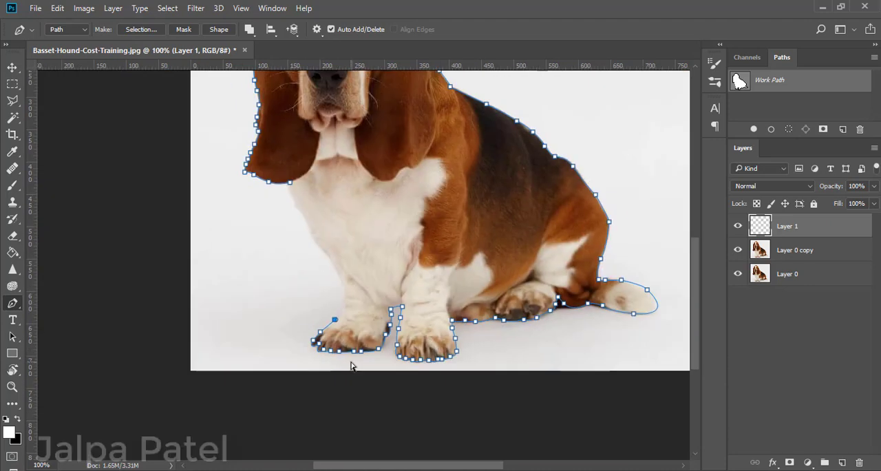
{"action": "key", "text": "ctrl+plus"}
{"action": "key", "text": "ctrl+plus"}
{"action": "scroll", "coordinate": [285, 389], "scroll_direction": "down", "scroll_amount": 3}
{"action": "left_click", "coordinate": [302, 317]}
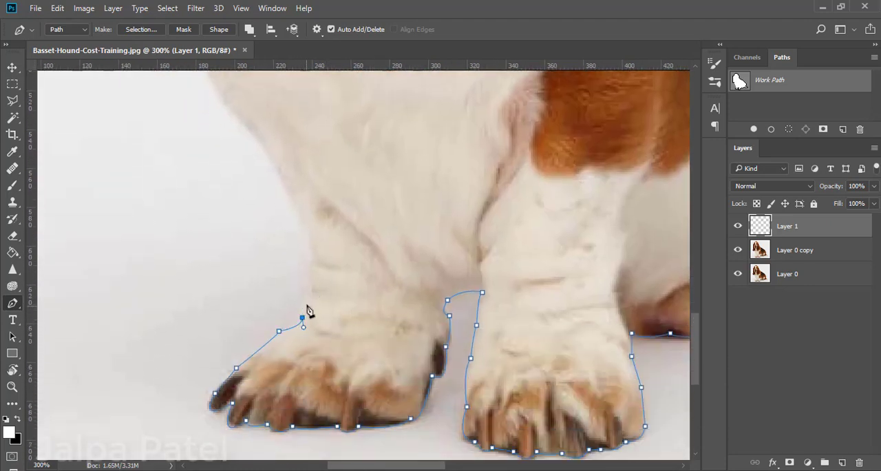
Trace the outer edge of the left front leg from the ankle up to the lower chest.
{"action": "left_click", "coordinate": [311, 293]}
{"action": "left_click_drag", "start_coordinate": [308, 293], "coordinate": [286, 279]}
{"action": "left_click", "coordinate": [312, 293], "text": "alt"}
{"action": "key", "text": "ctrl+z"}
{"action": "left_click", "coordinate": [313, 265]}
{"action": "scroll", "coordinate": [317, 262], "scroll_direction": "up", "scroll_amount": 2}
{"action": "left_click", "coordinate": [300, 289], "text": "alt"}
Continue the path up the edge of the white chest with closely placed curve points, replacing the misplaced one.
{"action": "left_click_drag", "start_coordinate": [268, 224], "coordinate": [263, 223]}
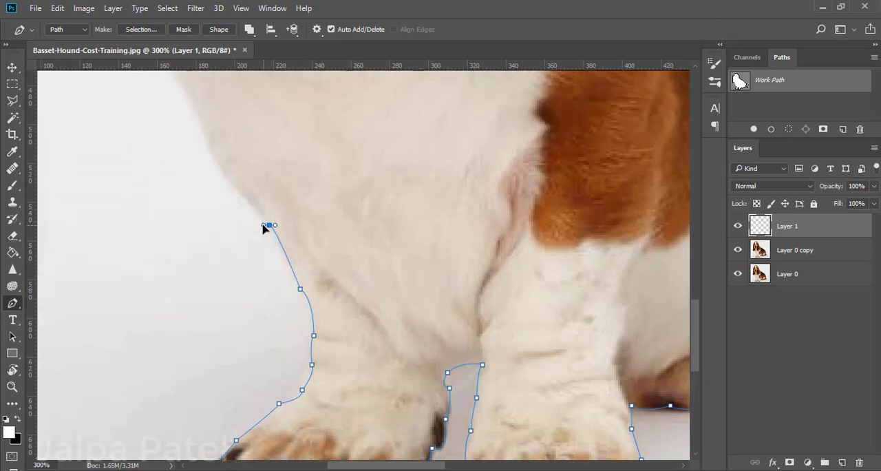
{"action": "key", "text": "ctrl+z"}
{"action": "left_click_drag", "start_coordinate": [281, 252], "coordinate": [276, 251]}
{"action": "left_click_drag", "start_coordinate": [257, 213], "coordinate": [247, 204]}
{"action": "left_click_drag", "start_coordinate": [225, 178], "coordinate": [220, 181]}
{"action": "scroll", "coordinate": [224, 229], "scroll_direction": "up", "scroll_amount": 2}
{"action": "scroll", "coordinate": [224, 229], "scroll_direction": "up", "scroll_amount": 3}
{"action": "left_click", "coordinate": [186, 287]}
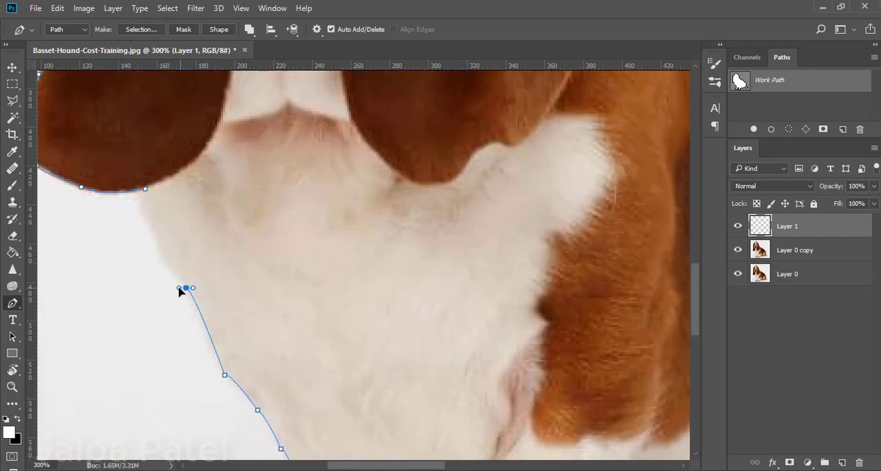
Trace the remaining upper chest edge and close the path at its starting point under the left ear.
{"action": "left_click", "coordinate": [158, 255]}
{"action": "left_click_drag", "start_coordinate": [143, 221], "coordinate": [149, 215]}
{"action": "mouse_move", "coordinate": [144, 192]}
{"action": "left_mouse_down"}
{"action": "mouse_move", "coordinate": [132, 198]}
{"action": "mouse_move", "coordinate": [129, 190]}
{"action": "left_mouse_up"}
{"action": "key", "text": "ctrl+z"}
{"action": "key", "text": "ctrl+z"}
{"action": "left_click", "coordinate": [138, 204]}
{"action": "left_click", "coordinate": [145, 189]}
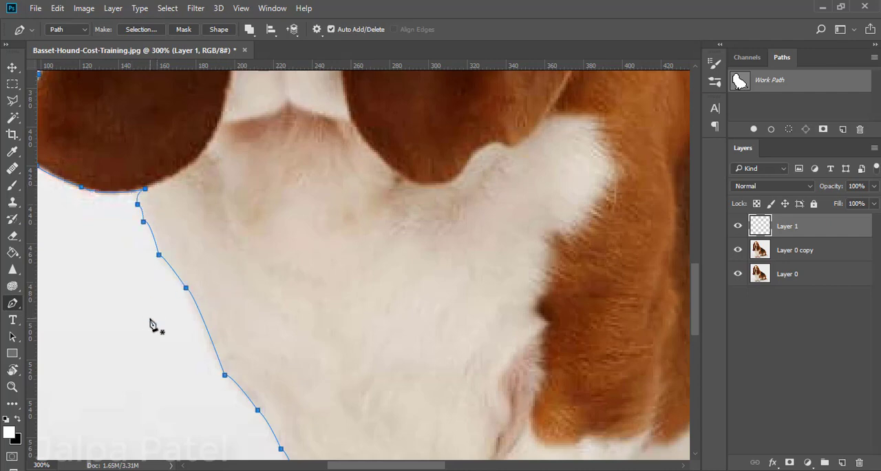
{"action": "key", "text": "ctrl+1"}
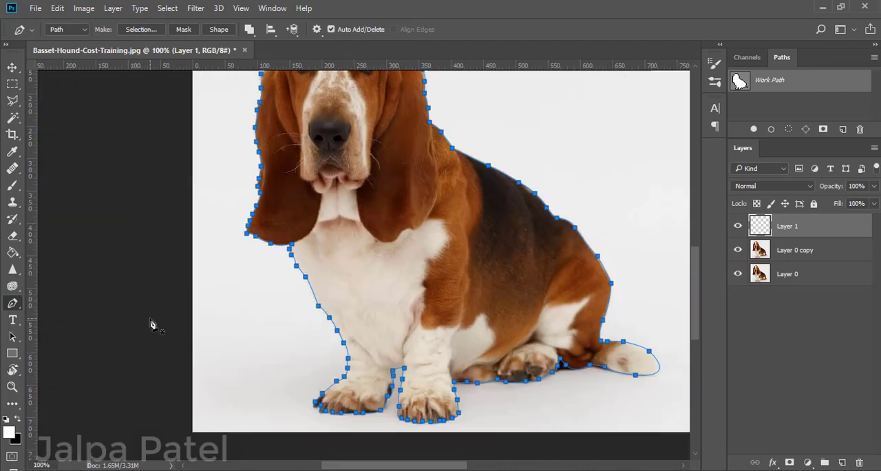
{"action": "key", "text": "ctrl+minus"}
{"action": "key", "text": "ctrl+minus"}
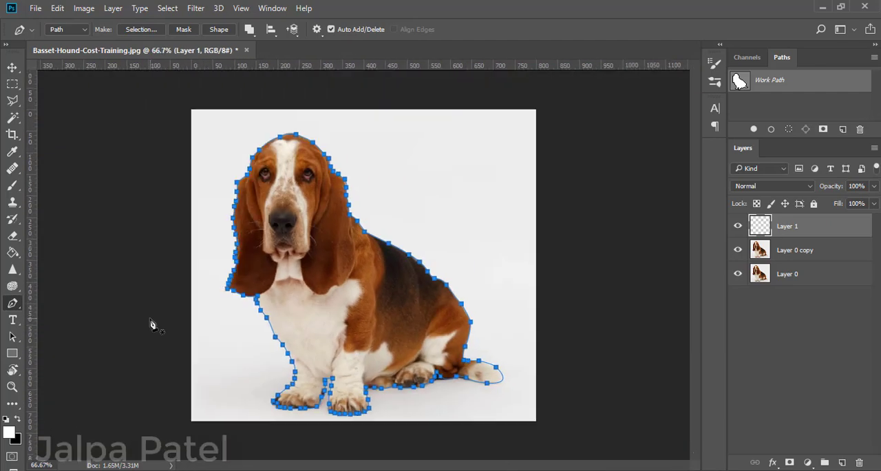
Review the brush tip's size and hardness settings before stroking the outline, and reactivate the Pen tool.
{"action": "key", "text": "ctrl+plus"}
{"action": "key", "text": "ctrl+plus"}
{"action": "scroll", "coordinate": [172, 329], "scroll_direction": "down", "scroll_amount": 5}
{"action": "scroll", "coordinate": [95, 362], "scroll_direction": "down", "scroll_amount": 3}
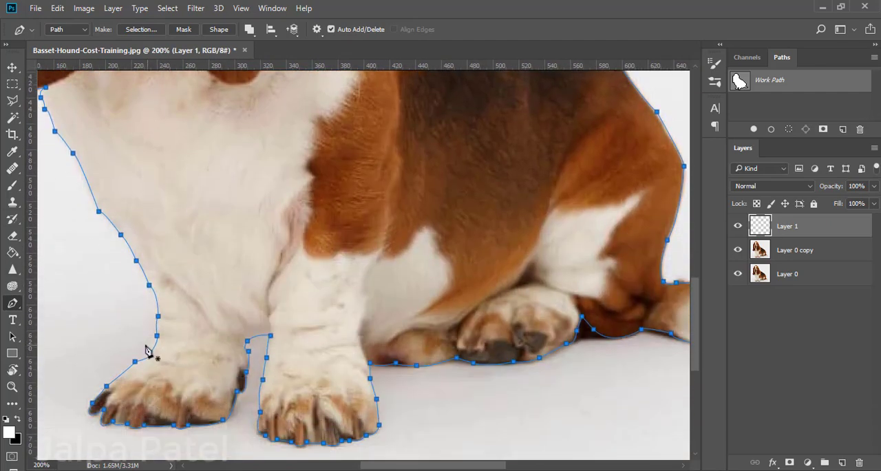
{"action": "scroll", "coordinate": [244, 305], "scroll_direction": "up", "scroll_amount": 4}
{"action": "scroll", "coordinate": [154, 256], "scroll_direction": "left", "scroll_amount": 3}
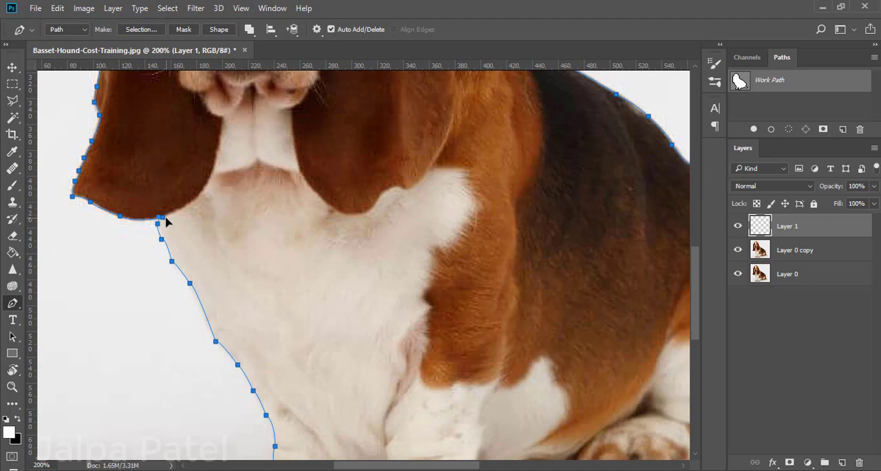
{"action": "left_click", "coordinate": [11, 186]}
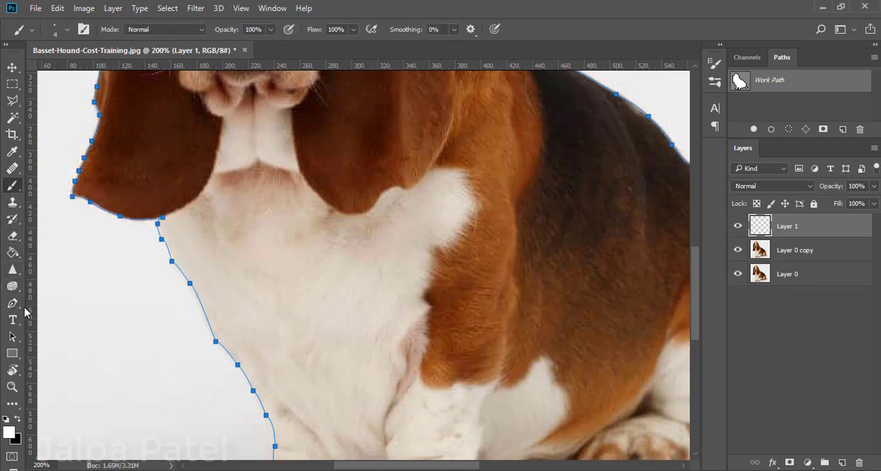
{"action": "left_click", "coordinate": [67, 31]}
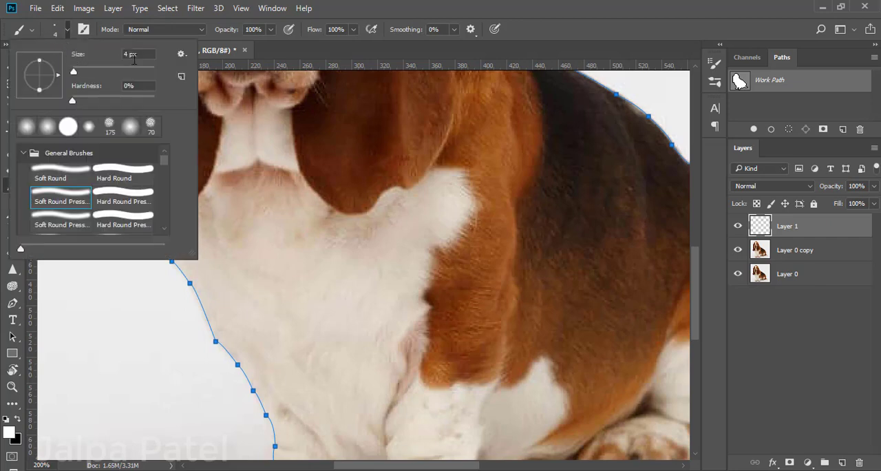
{"action": "key", "text": "Escape"}
{"action": "left_click", "coordinate": [13, 302]}
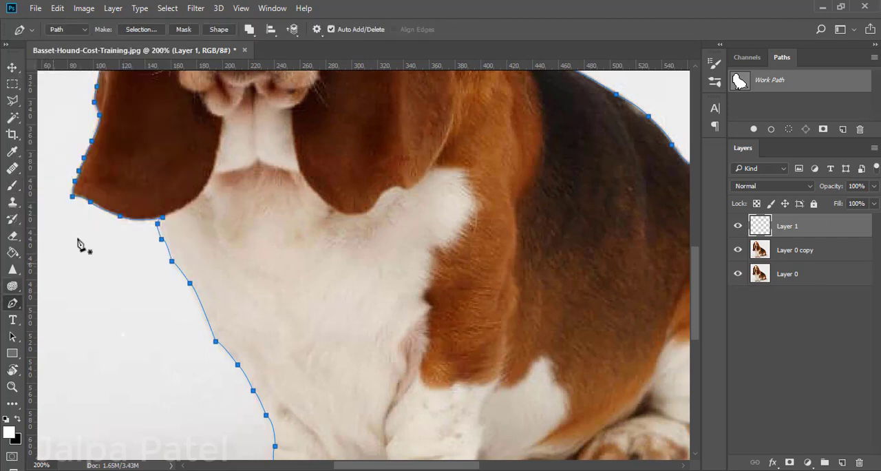
Stroke the closed dog path on Layer 1 in white using the 4 px Brush.
{"action": "right_click", "coordinate": [166, 224]}
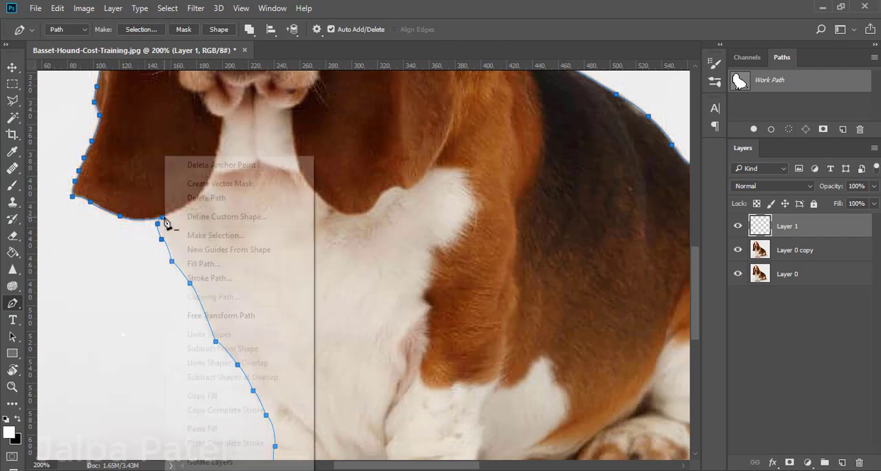
{"action": "left_click", "coordinate": [191, 283]}
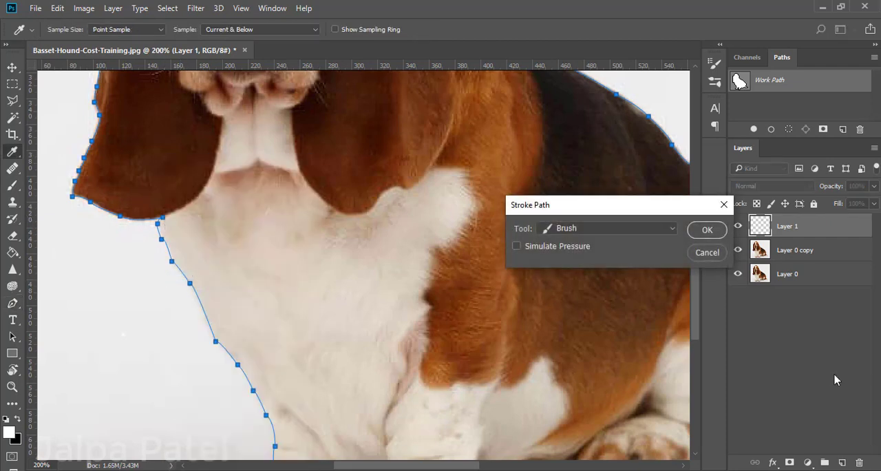
{"action": "left_click", "coordinate": [708, 230]}
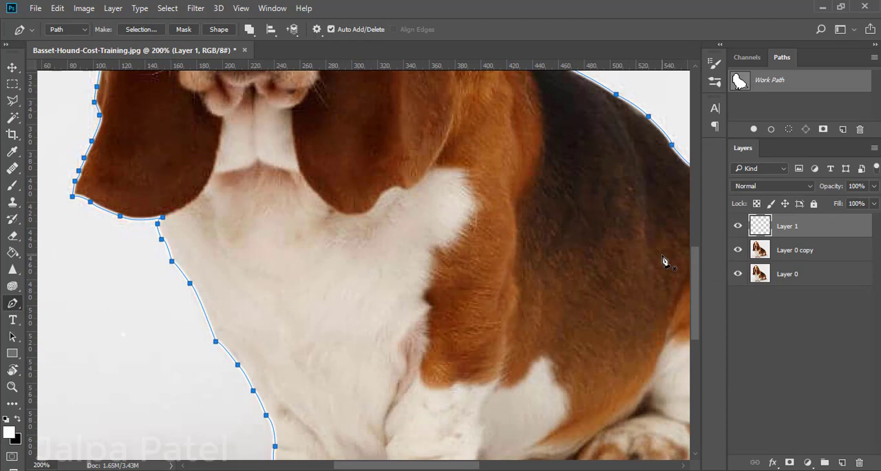
Swap the foreground colour to black, stroke the dog's closed path with the 4 px Brush, and dismiss the path.
{"action": "key", "text": "ctrl+minus"}
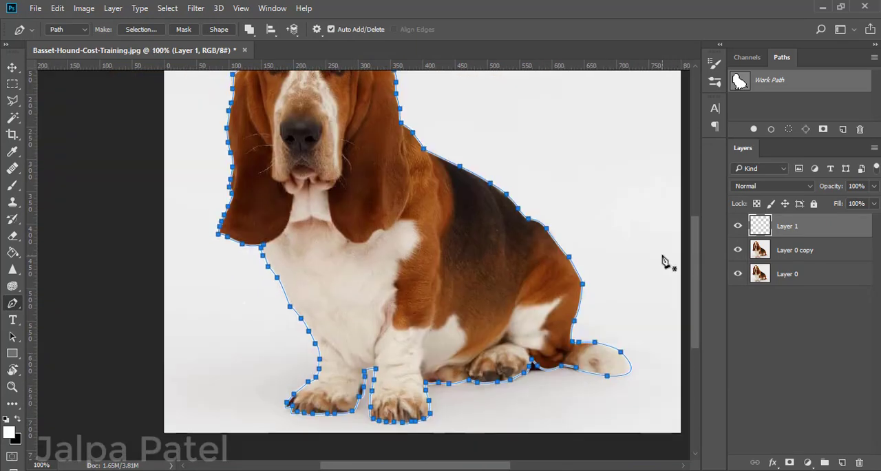
{"action": "left_click", "coordinate": [19, 419]}
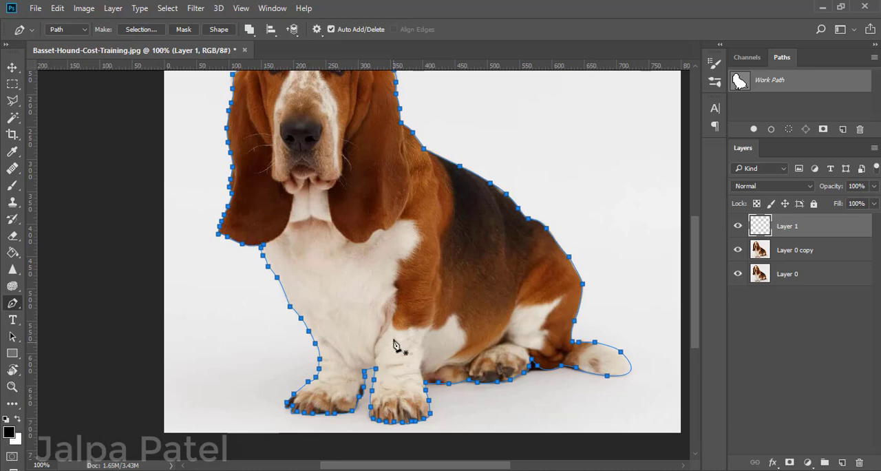
{"action": "right_click", "coordinate": [263, 252]}
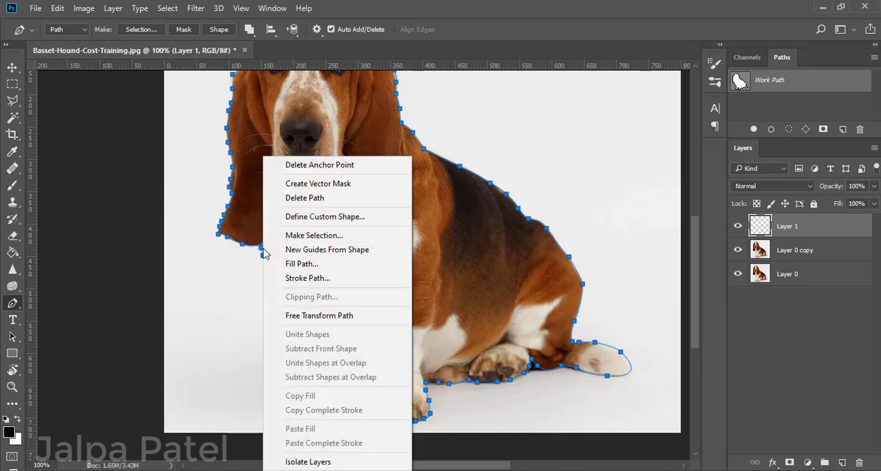
{"action": "left_click", "coordinate": [293, 277]}
{"action": "left_click", "coordinate": [708, 229]}
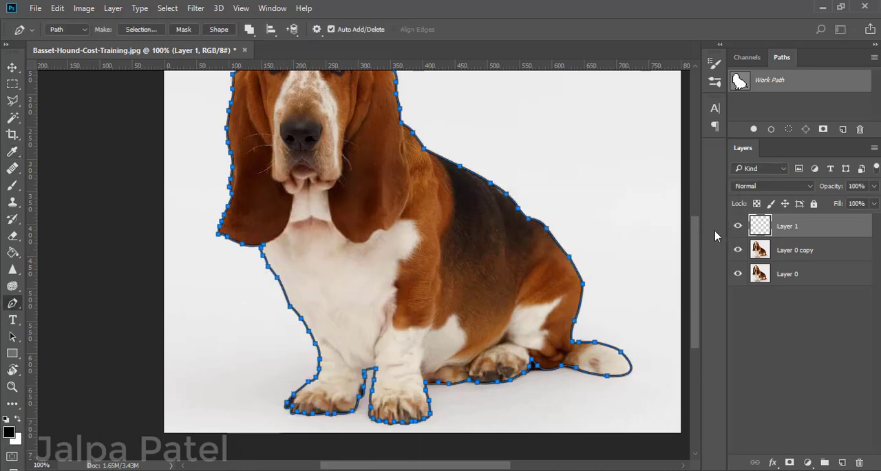
{"action": "key", "text": "Return"}
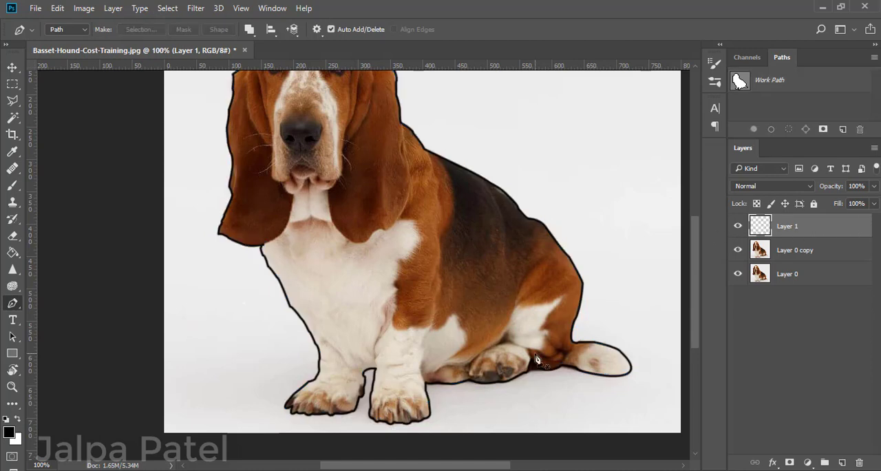
{"action": "scroll", "coordinate": [514, 324], "scroll_direction": "up", "scroll_amount": 3}
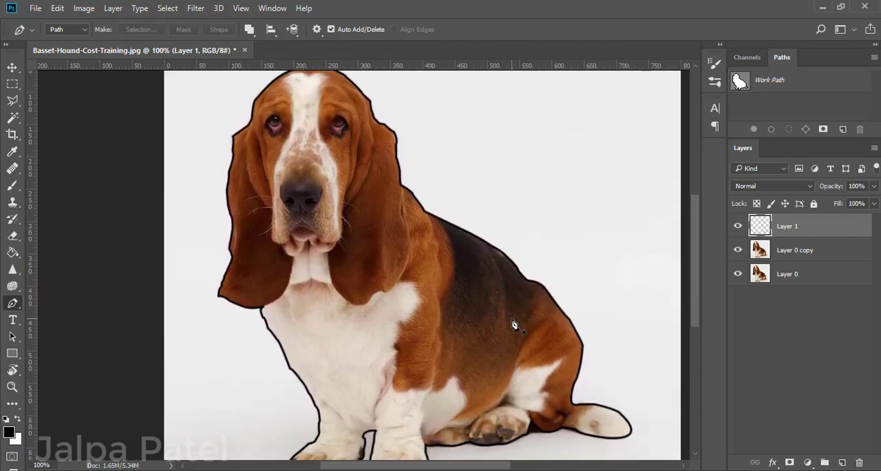
{"action": "key", "text": "ctrl+minus"}
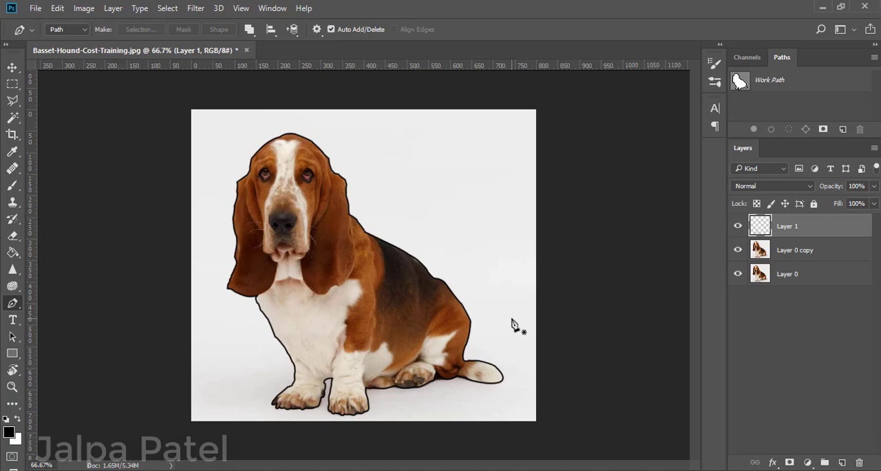
{"action": "key", "text": "ctrl+plus"}
{"action": "key", "text": "ctrl+minus"}
{"action": "key", "text": "ctrl+plus"}
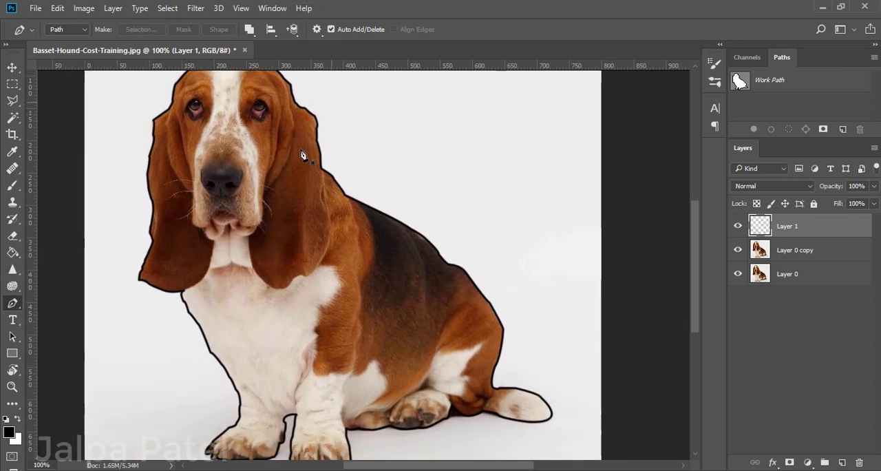
{"action": "key", "text": "ctrl+plus"}
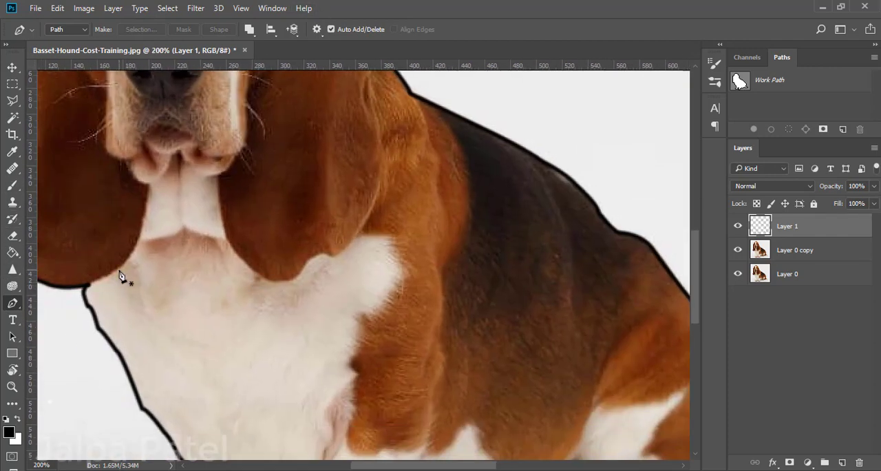
{"action": "left_click", "coordinate": [89, 286]}
{"action": "left_click_drag", "start_coordinate": [121, 264], "coordinate": [135, 250]}
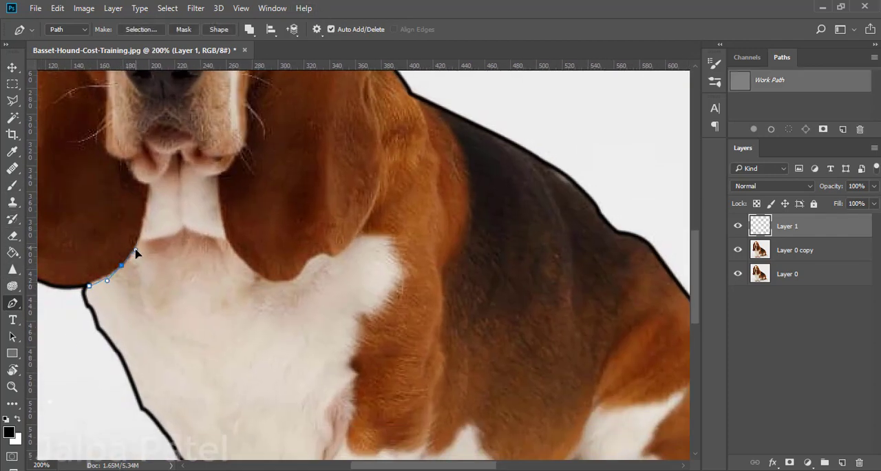
{"action": "key", "text": "ctrl+alt+z"}
{"action": "left_click_drag", "start_coordinate": [106, 276], "coordinate": [148, 224]}
{"action": "key", "text": "ctrl+alt+z"}
Start a new path where the left ear meets the chest and trace the ear's inner edge up to the lips.
{"action": "key", "text": "ctrl+alt+z"}
{"action": "left_click", "coordinate": [86, 285]}
{"action": "left_click", "coordinate": [105, 275]}
{"action": "key", "text": "ctrl+alt+z"}
{"action": "scroll", "coordinate": [141, 247], "scroll_direction": "up", "scroll_amount": 2}
{"action": "left_click", "coordinate": [152, 231]}
{"action": "scroll", "coordinate": [150, 232], "scroll_direction": "up", "scroll_amount": 2}
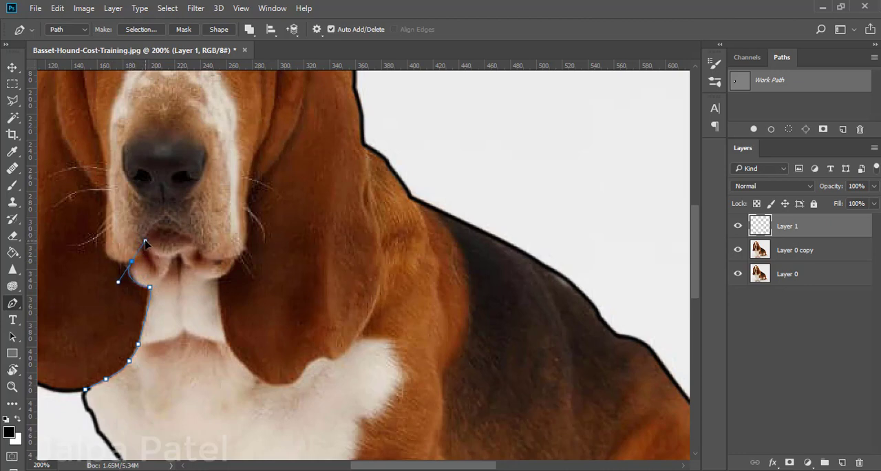
Continue the path up the muzzle's left side and along the cheek's border with the left ear to the head outline.
{"action": "scroll", "coordinate": [105, 251], "scroll_direction": "up", "scroll_amount": 4}
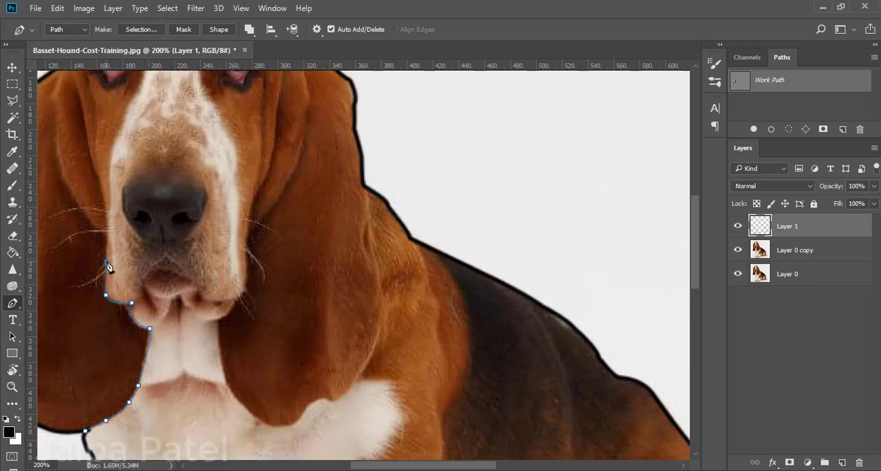
{"action": "left_click", "coordinate": [108, 373]}
{"action": "scroll", "coordinate": [83, 362], "scroll_direction": "up", "scroll_amount": 1}
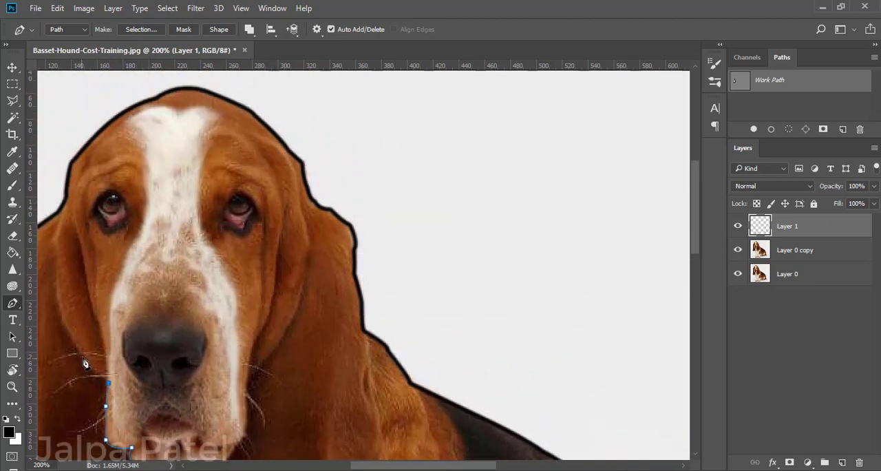
{"action": "left_click", "coordinate": [63, 323]}
{"action": "scroll", "coordinate": [68, 321], "scroll_direction": "up", "scroll_amount": 1}
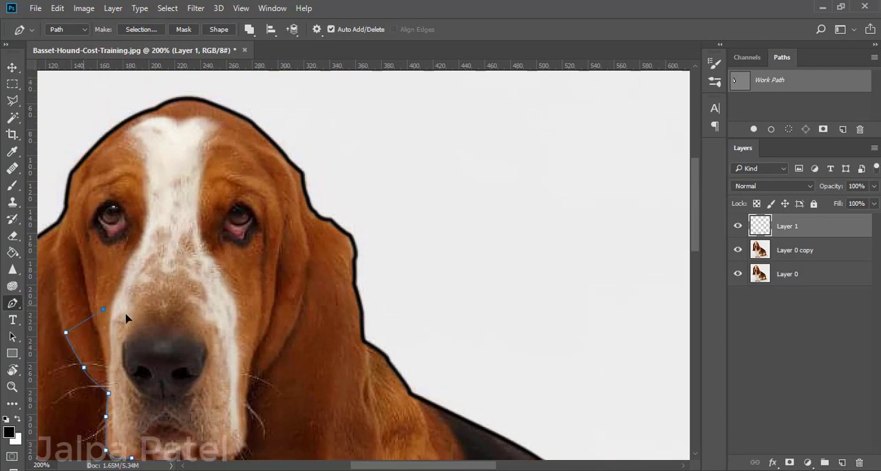
{"action": "left_click_drag", "start_coordinate": [80, 324], "coordinate": [123, 289]}
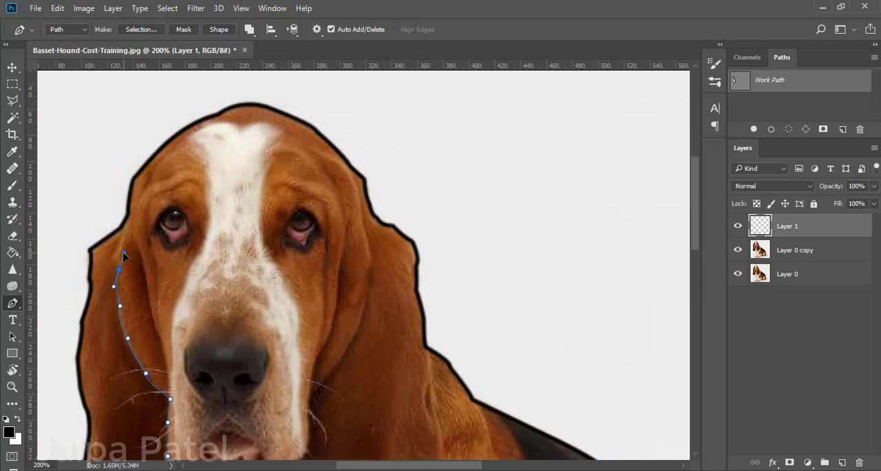
{"action": "left_click_drag", "start_coordinate": [128, 216], "coordinate": [132, 200]}
Reduce the brush size for thinner inner contour lines and return to the Pen tool.
{"action": "scroll", "coordinate": [141, 257], "scroll_direction": "down", "scroll_amount": 10}
{"action": "right_click", "coordinate": [13, 185]}
{"action": "left_click", "coordinate": [73, 186]}
{"action": "left_click", "coordinate": [66, 29]}
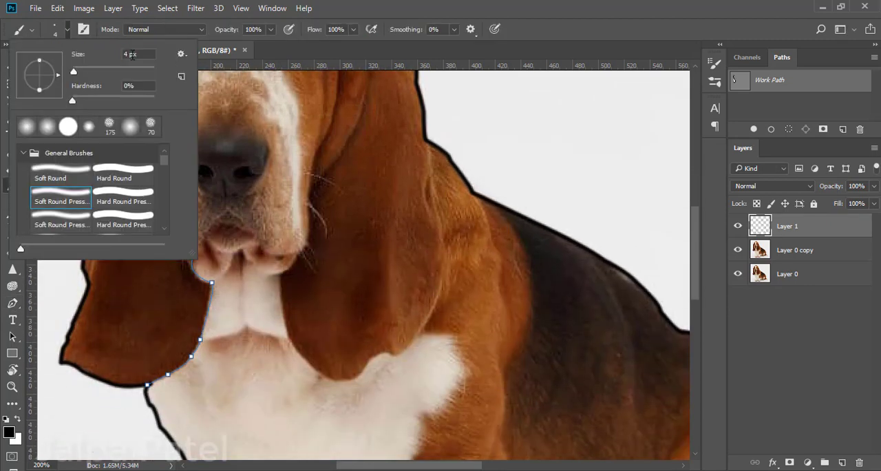
{"action": "key", "text": "Return"}
{"action": "left_click", "coordinate": [13, 307]}
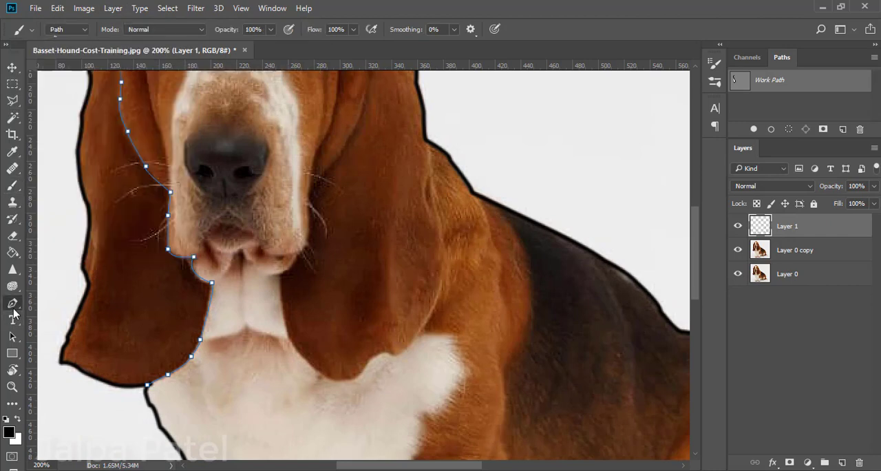
Stroke the left ear's inner path in black with the thinner brush and dismiss the path.
{"action": "scroll", "coordinate": [129, 116], "scroll_direction": "up", "scroll_amount": 5}
{"action": "right_click", "coordinate": [127, 102]}
{"action": "left_click", "coordinate": [165, 195]}
{"action": "key", "text": "Return"}
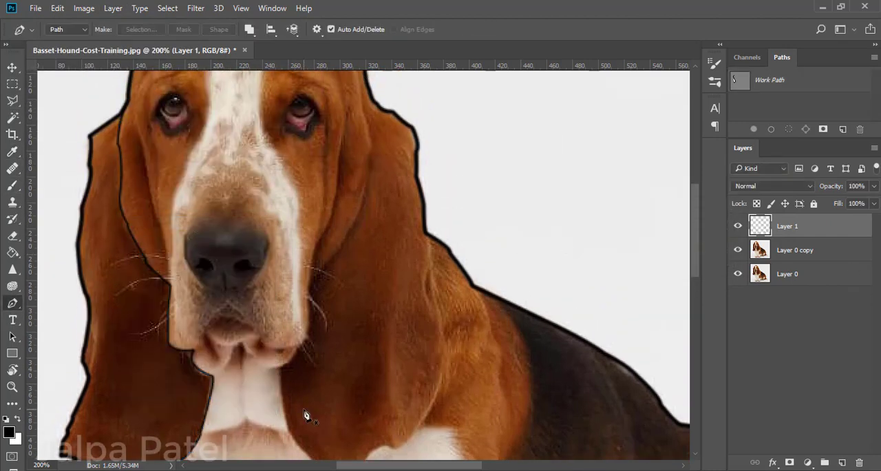
Trace a new path from the back's junction with the right ear, down around the ear's tip and up to the chin.
{"action": "scroll", "coordinate": [484, 222], "scroll_direction": "down", "scroll_amount": 5}
{"action": "left_click", "coordinate": [428, 122]}
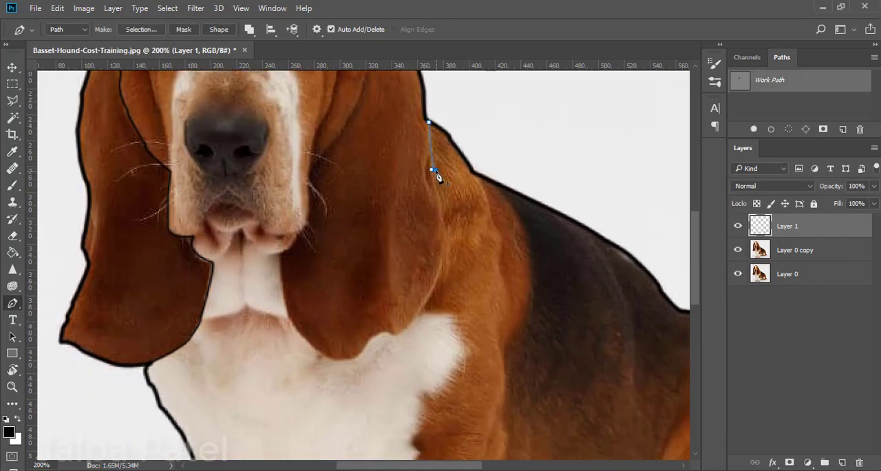
{"action": "left_click", "coordinate": [442, 205]}
{"action": "left_click_drag", "start_coordinate": [407, 325], "coordinate": [375, 332]}
{"action": "key", "text": "ctrl+z"}
{"action": "left_click", "coordinate": [366, 342]}
{"action": "left_click_drag", "start_coordinate": [340, 360], "coordinate": [286, 306]}
{"action": "left_click_drag", "start_coordinate": [282, 255], "coordinate": [290, 255]}
Extend the path around the right corner of the mouth and up the muzzle to the cheek, replacing the misplaced point.
{"action": "scroll", "coordinate": [302, 239], "scroll_direction": "up", "scroll_amount": 2}
{"action": "left_click", "coordinate": [310, 264]}
{"action": "key", "text": "ctrl+z"}
{"action": "left_click", "coordinate": [309, 271]}
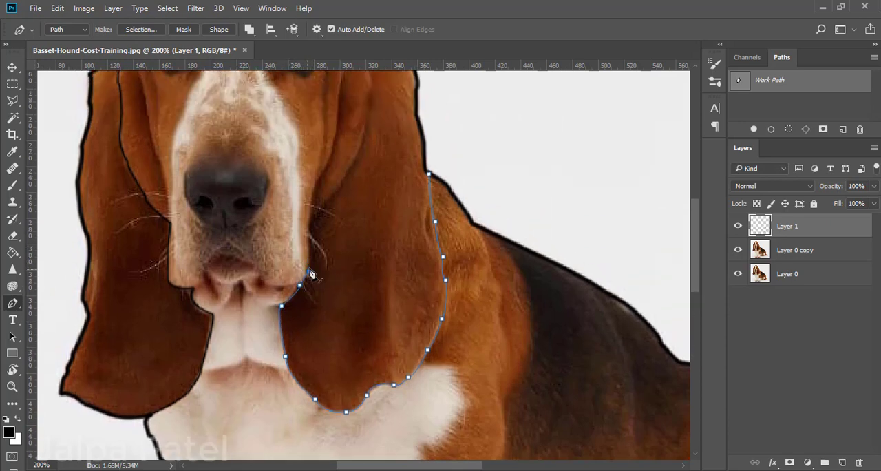
{"action": "left_click", "coordinate": [311, 245]}
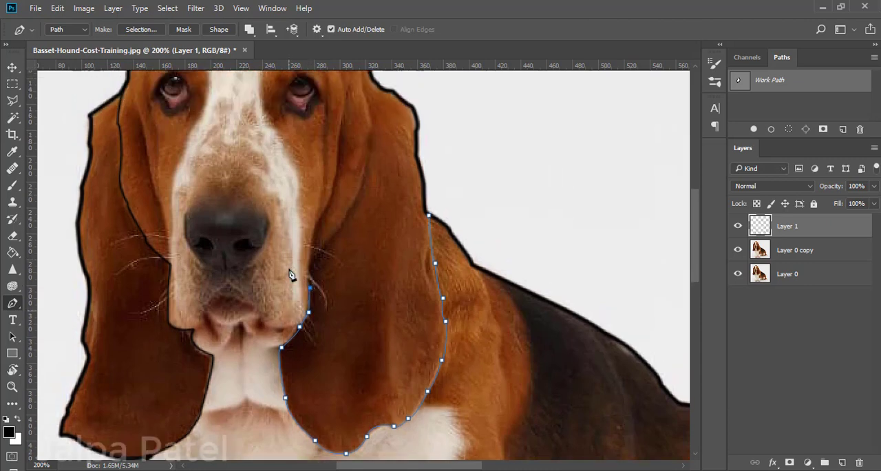
{"action": "scroll", "coordinate": [302, 268], "scroll_direction": "up", "scroll_amount": 5}
{"action": "left_click", "coordinate": [309, 362]}
{"action": "left_click", "coordinate": [335, 336]}
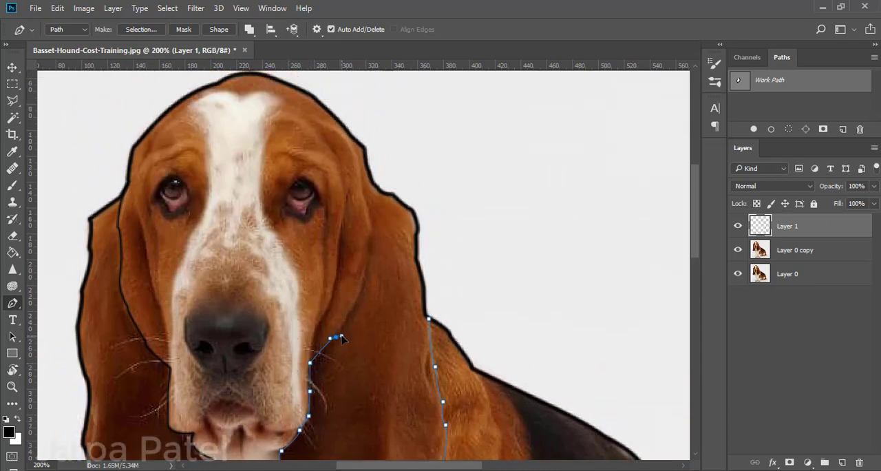
Continue the path up the cheek along the right ear's inner edge to the top of the head outline.
{"action": "left_click", "coordinate": [362, 292]}
{"action": "scroll", "coordinate": [368, 261], "scroll_direction": "up", "scroll_amount": 2}
{"action": "left_click", "coordinate": [365, 322]}
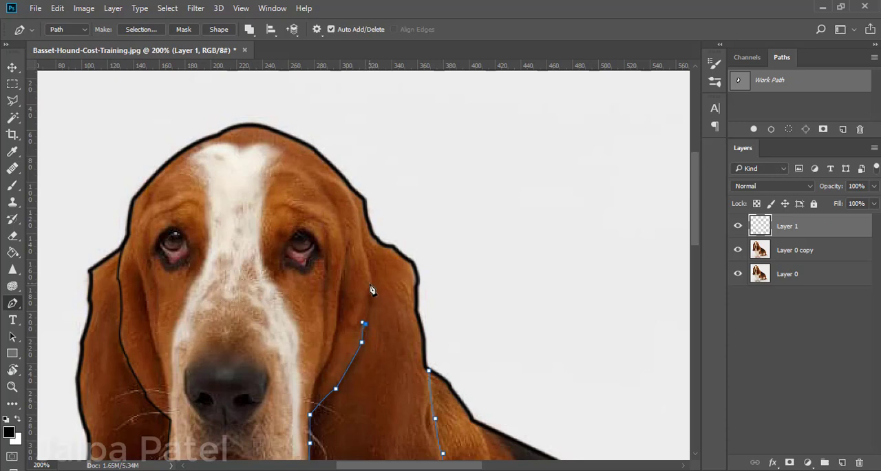
{"action": "left_click_drag", "start_coordinate": [374, 282], "coordinate": [389, 275]}
{"action": "left_click", "coordinate": [360, 234]}
Stroke the right ear's path in black with the thin brush and dismiss the path.
{"action": "right_click", "coordinate": [347, 187]}
{"action": "left_click", "coordinate": [382, 173]}
{"action": "scroll", "coordinate": [329, 244], "scroll_direction": "down", "scroll_amount": 5}
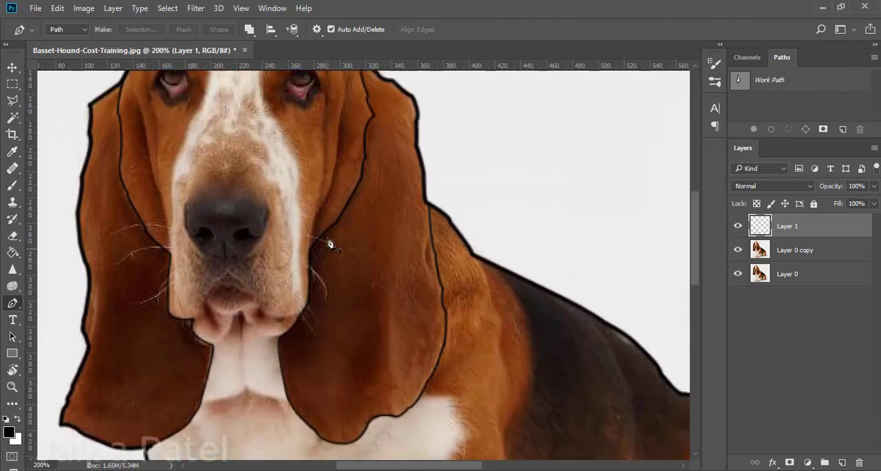
Start a path at the right ear's lower edge and trace the top and right boundary of the white chest patch.
{"action": "scroll", "coordinate": [275, 246], "scroll_direction": "up", "scroll_amount": 3}
{"action": "scroll", "coordinate": [252, 275], "scroll_direction": "down", "scroll_amount": 7}
{"action": "left_click", "coordinate": [419, 229]}
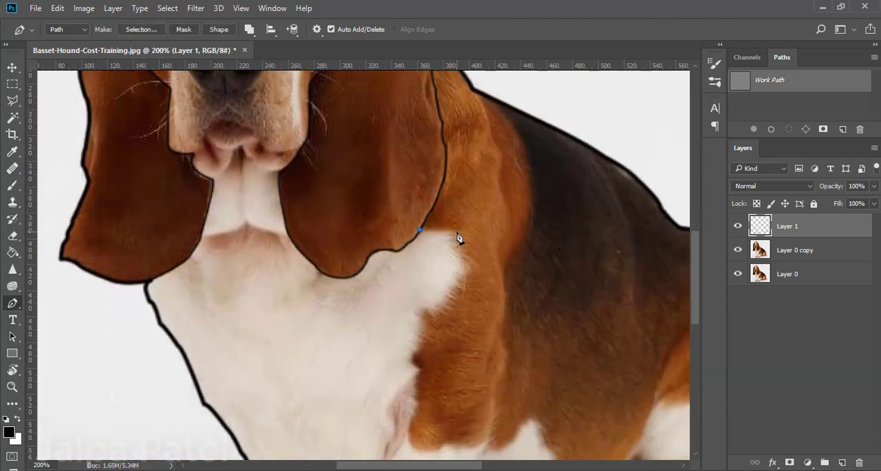
{"action": "left_click", "coordinate": [451, 230]}
{"action": "left_click", "coordinate": [458, 253]}
{"action": "left_click", "coordinate": [469, 268]}
{"action": "left_click", "coordinate": [463, 279]}
{"action": "left_click", "coordinate": [443, 300]}
Continue the path down the border between the white chest and brown shoulder, redoing the misplaced curve point.
{"action": "left_click_drag", "start_coordinate": [426, 310], "coordinate": [420, 354]}
{"action": "key", "text": "ctrl+z"}
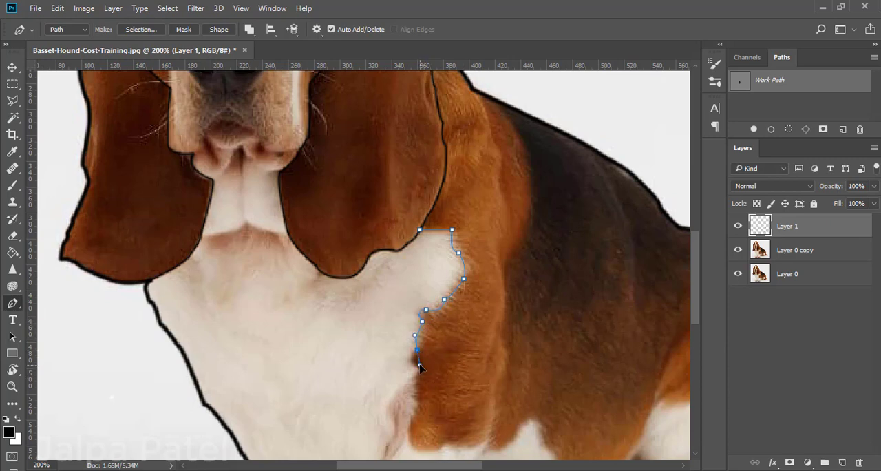
{"action": "left_click", "coordinate": [415, 377]}
{"action": "scroll", "coordinate": [416, 247], "scroll_direction": "down", "scroll_amount": 5}
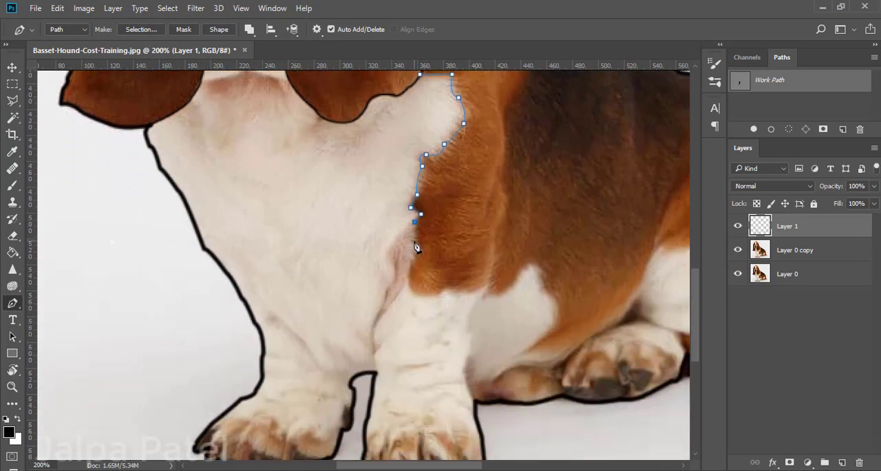
{"action": "left_click", "coordinate": [412, 258]}
{"action": "left_click", "coordinate": [410, 271]}
Continue the path along the brown shoulder's lower edge and around the top and right side of the white belly patch.
{"action": "left_click_drag", "start_coordinate": [421, 294], "coordinate": [540, 299]}
{"action": "left_click", "coordinate": [422, 295], "text": "alt"}
{"action": "left_click", "coordinate": [529, 266]}
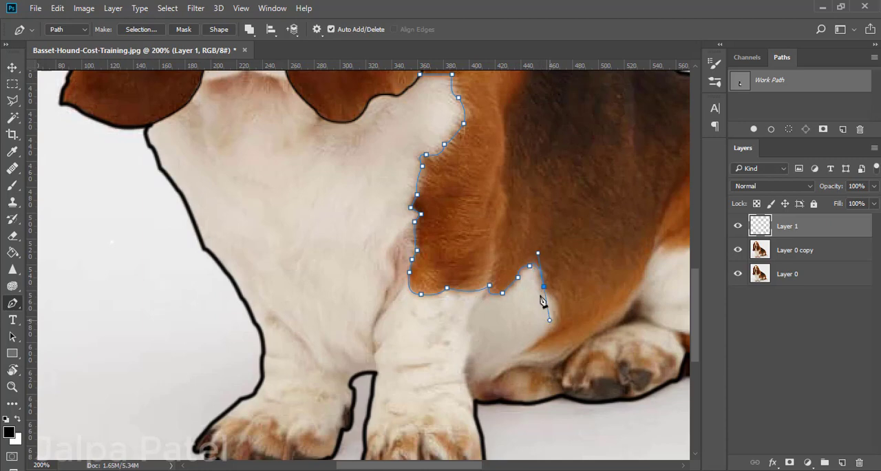
{"action": "left_click", "coordinate": [554, 302]}
{"action": "left_click", "coordinate": [541, 341], "text": "alt"}
Continue the path around the brown tip and along the body's lower edge up to the white thigh patch.
{"action": "scroll", "coordinate": [564, 403], "scroll_direction": "down", "scroll_amount": 1}
{"action": "left_click_drag", "start_coordinate": [583, 235], "coordinate": [404, 186]}
{"action": "left_click", "coordinate": [342, 282]}
{"action": "left_click", "coordinate": [375, 279]}
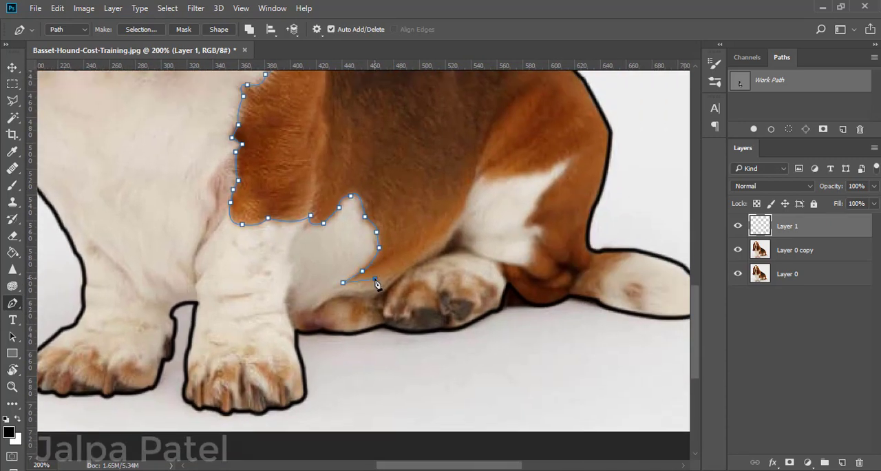
{"action": "left_click_drag", "start_coordinate": [376, 283], "coordinate": [377, 284]}
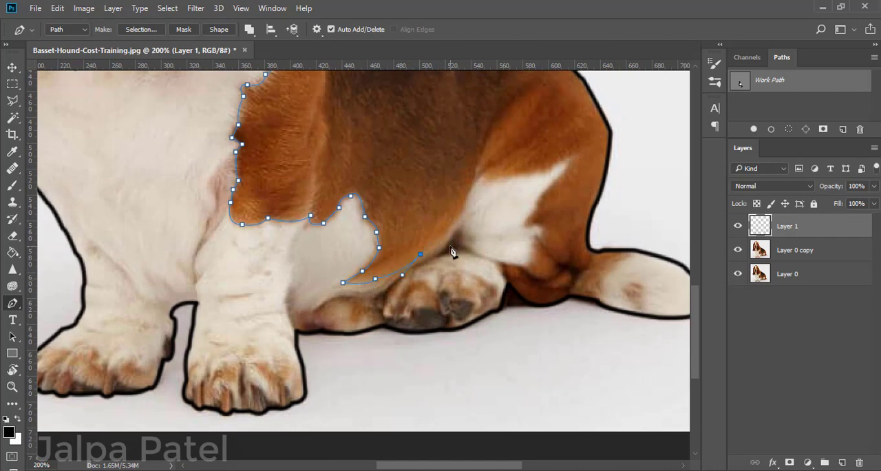
{"action": "left_click", "coordinate": [464, 214]}
{"action": "left_click", "coordinate": [466, 196]}
Trace the path over the peak and along the upper edge of the white thigh patch.
{"action": "scroll", "coordinate": [482, 232], "scroll_direction": "up", "scroll_amount": 1}
{"action": "left_click", "coordinate": [477, 208]}
{"action": "left_click", "coordinate": [502, 222]}
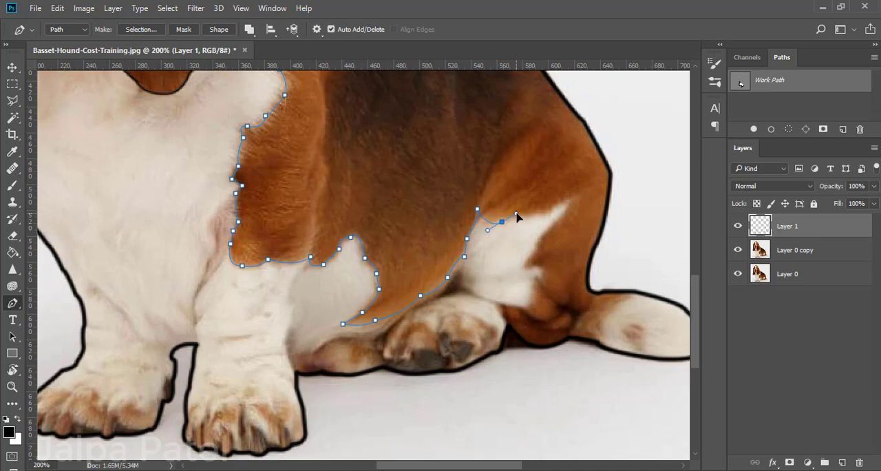
{"action": "left_click", "coordinate": [547, 214]}
{"action": "left_click", "coordinate": [526, 218]}
{"action": "left_click", "coordinate": [526, 216]}
{"action": "left_click", "coordinate": [549, 214]}
Trace the path down the thigh patch's jagged right edge to the hind paw, redoing the misplaced curve point.
{"action": "left_click_drag", "start_coordinate": [557, 217], "coordinate": [524, 256]}
{"action": "key", "text": "ctrl+z"}
{"action": "left_click_drag", "start_coordinate": [549, 230], "coordinate": [544, 232]}
{"action": "left_click_drag", "start_coordinate": [522, 260], "coordinate": [523, 282]}
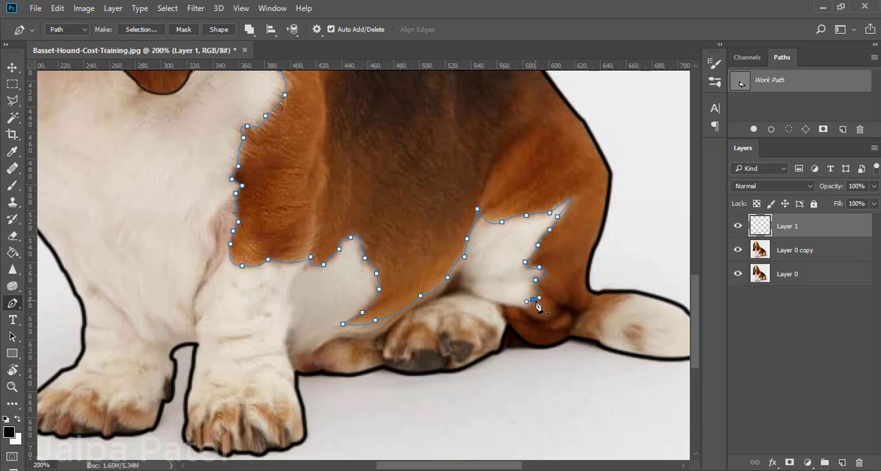
{"action": "left_click_drag", "start_coordinate": [122, 249], "coordinate": [229, 203]}
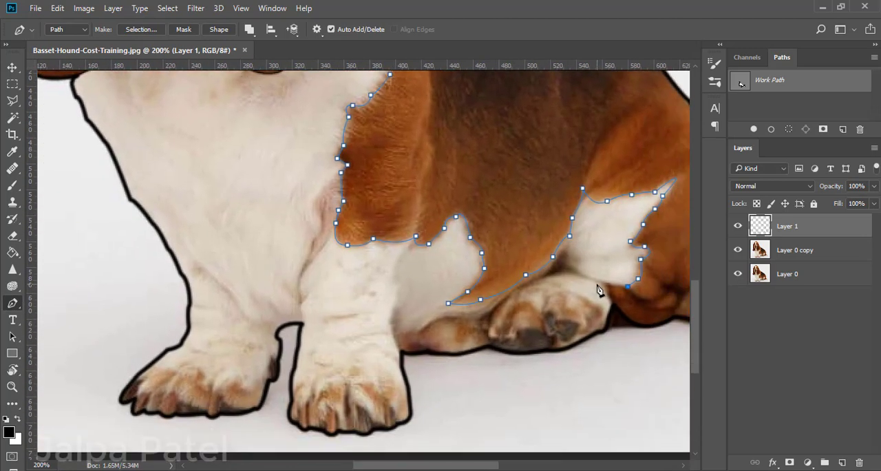
{"action": "left_click_drag", "start_coordinate": [585, 277], "coordinate": [414, 252]}
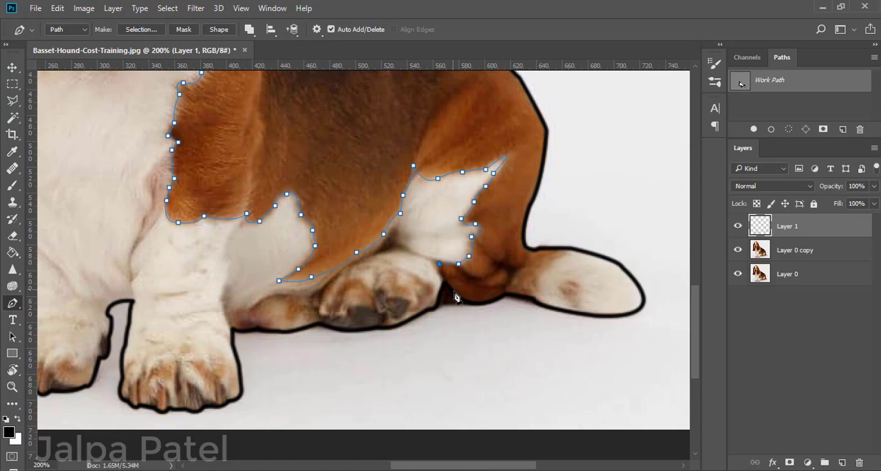
{"action": "left_click_drag", "start_coordinate": [450, 284], "coordinate": [453, 286]}
Stroke the chest, belly and thigh marking path in black with the brush and dismiss the path.
{"action": "right_click", "coordinate": [444, 281]}
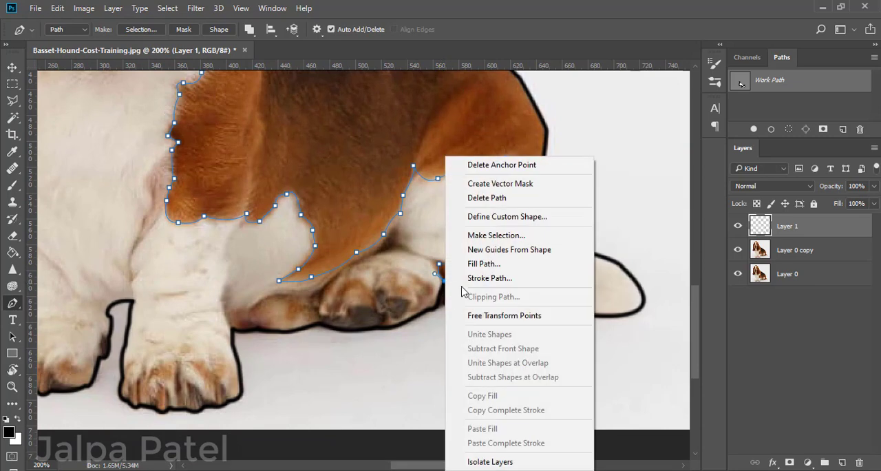
{"action": "left_click", "coordinate": [487, 278]}
{"action": "left_click", "coordinate": [699, 231]}
{"action": "key", "text": "Return"}
Draw a path across the tail at the start of its white tip and stroke it in black with the brush.
{"action": "left_click", "coordinate": [573, 247]}
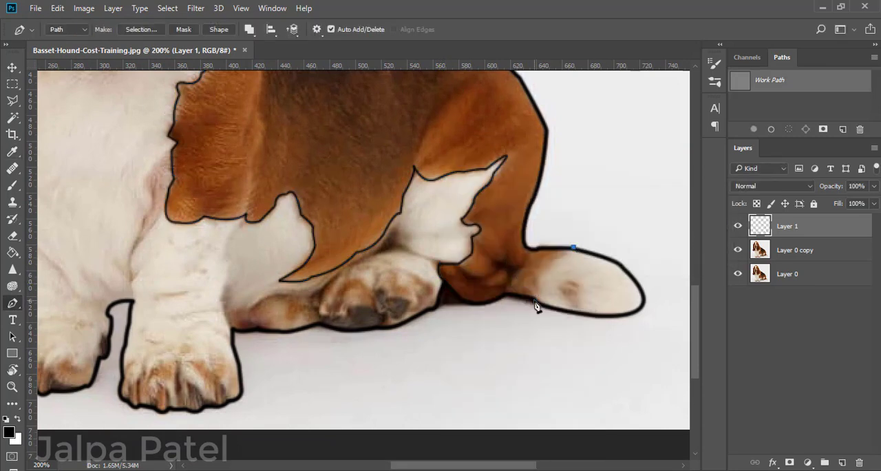
{"action": "mouse_move", "coordinate": [535, 300]}
{"action": "left_mouse_down"}
{"action": "mouse_move", "coordinate": [546, 338]}
{"action": "mouse_move", "coordinate": [534, 338]}
{"action": "left_mouse_up"}
{"action": "left_click", "coordinate": [534, 300], "text": "alt"}
{"action": "right_click", "coordinate": [538, 303]}
{"action": "left_click", "coordinate": [582, 298]}
{"action": "left_click", "coordinate": [693, 234]}
{"action": "key", "text": "Return"}
Trace the throat's centre line below the mouth and the right half of its lower edge, and stroke the path in black.
{"action": "left_click_drag", "start_coordinate": [270, 377], "coordinate": [667, 439]}
{"action": "left_click_drag", "start_coordinate": [481, 305], "coordinate": [401, 456]}
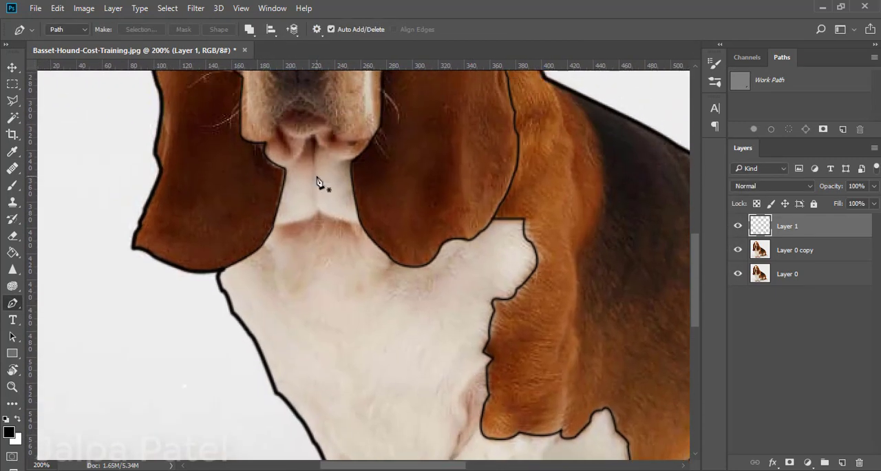
{"action": "left_click", "coordinate": [316, 137]}
{"action": "left_click", "coordinate": [315, 207]}
{"action": "mouse_move", "coordinate": [361, 225]}
{"action": "left_mouse_down"}
{"action": "mouse_move", "coordinate": [403, 216]}
{"action": "mouse_move", "coordinate": [367, 232]}
{"action": "mouse_move", "coordinate": [336, 218]}
{"action": "mouse_move", "coordinate": [359, 213]}
{"action": "mouse_move", "coordinate": [375, 226]}
{"action": "mouse_move", "coordinate": [346, 223]}
{"action": "mouse_move", "coordinate": [361, 225]}
{"action": "left_mouse_up"}
{"action": "key", "text": "ctrl+z"}
{"action": "left_click", "coordinate": [347, 221]}
{"action": "right_click", "coordinate": [360, 225]}
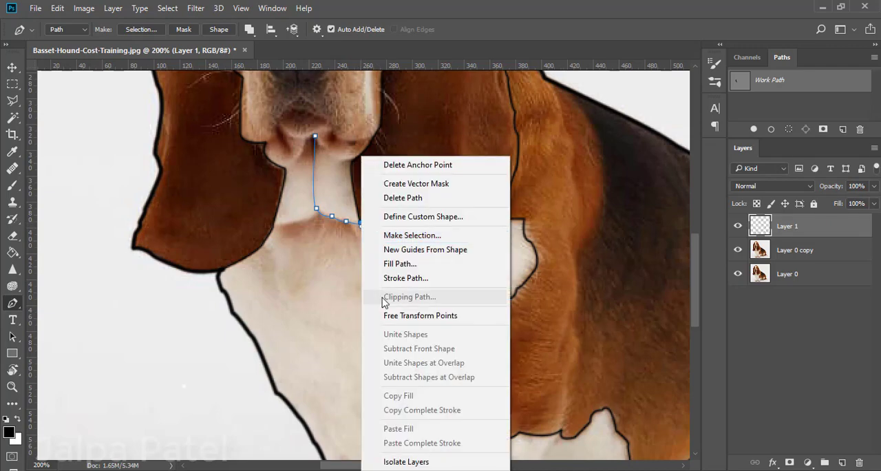
{"action": "left_click", "coordinate": [394, 277]}
{"action": "left_click", "coordinate": [674, 231]}
{"action": "key", "text": "Return"}
Draw a curved path along the left half of the throat's lower edge and stroke it in black.
{"action": "left_click", "coordinate": [319, 214]}
{"action": "left_click_drag", "start_coordinate": [274, 225], "coordinate": [253, 216]}
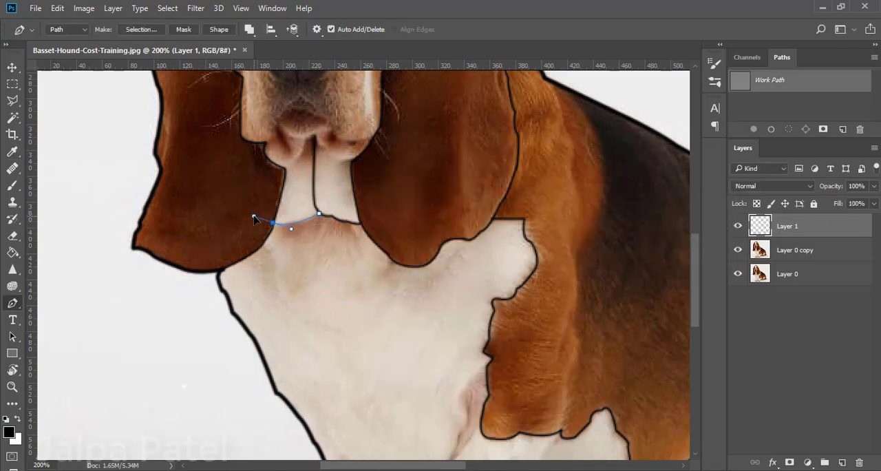
{"action": "left_click", "coordinate": [274, 224], "text": "alt"}
{"action": "right_click", "coordinate": [275, 225]}
{"action": "left_click", "coordinate": [320, 277]}
{"action": "left_click", "coordinate": [695, 228]}
{"action": "key", "text": "Return"}
Draw the right toe line on the hind paw as a path and stroke it in black.
{"action": "scroll", "coordinate": [268, 418], "scroll_direction": "up", "scroll_amount": 3}
{"action": "scroll", "coordinate": [275, 407], "scroll_direction": "down", "scroll_amount": 2}
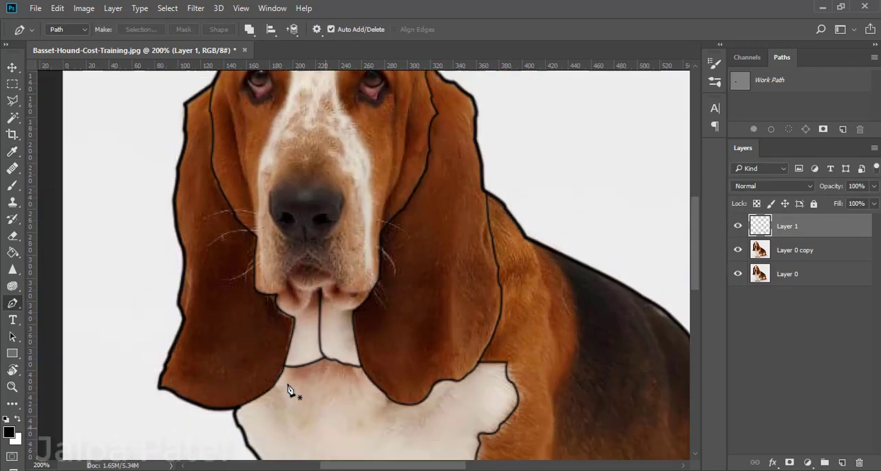
{"action": "scroll", "coordinate": [391, 371], "scroll_direction": "up", "scroll_amount": 2}
{"action": "left_click", "coordinate": [535, 307]}
{"action": "left_click", "coordinate": [530, 331]}
{"action": "right_click", "coordinate": [530, 331]}
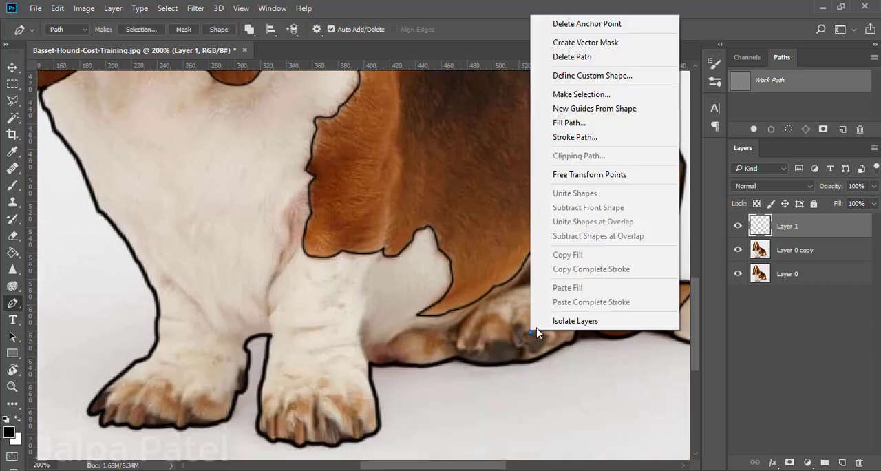
{"action": "left_click", "coordinate": [568, 137]}
{"action": "left_click", "coordinate": [706, 227]}
{"action": "key", "text": "Return"}
Draw the curved middle toe line on the hind paw as a path and stroke it in black.
{"action": "left_click", "coordinate": [514, 308]}
{"action": "left_click", "coordinate": [511, 346]}
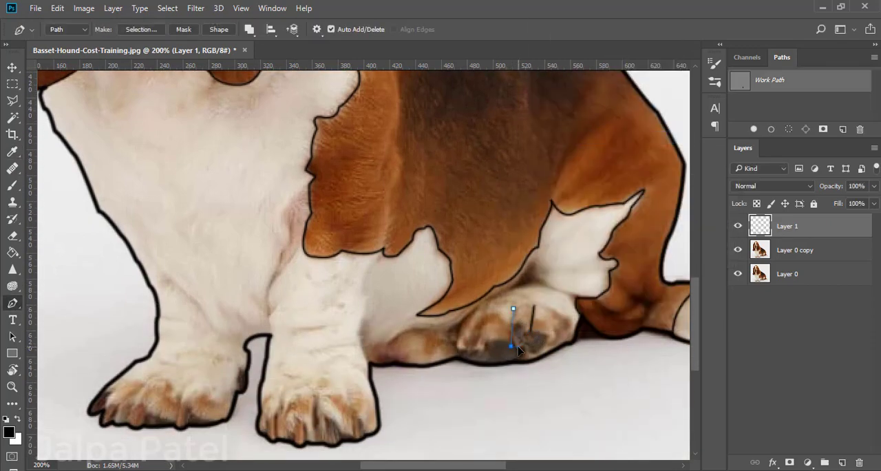
{"action": "left_click_drag", "start_coordinate": [518, 346], "coordinate": [511, 360]}
{"action": "left_click", "coordinate": [510, 345], "text": "alt"}
{"action": "right_click", "coordinate": [510, 346]}
{"action": "right_click", "coordinate": [510, 345]}
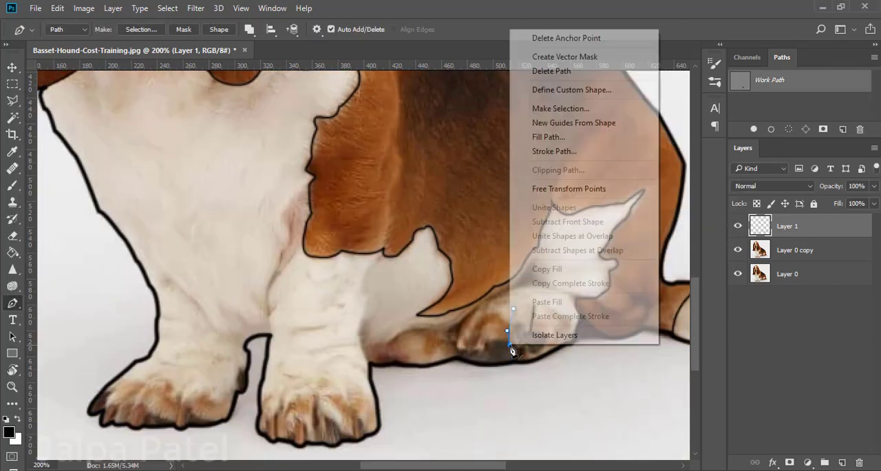
{"action": "left_click", "coordinate": [555, 151]}
{"action": "left_click", "coordinate": [702, 229]}
{"action": "key", "text": "Return"}
Draw the slanted left toe line on the hind paw as a path and stroke it in black.
{"action": "left_click", "coordinate": [488, 302]}
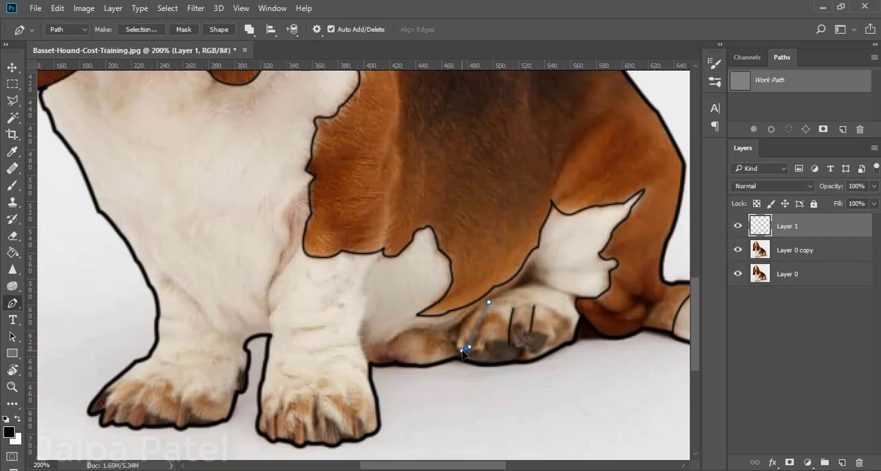
{"action": "right_click", "coordinate": [465, 351]}
{"action": "left_click", "coordinate": [492, 151]}
{"action": "left_click", "coordinate": [702, 229]}
{"action": "key", "text": "Return"}
Draw and stroke the right and middle toe lines on the right front paw.
{"action": "scroll", "coordinate": [337, 408], "scroll_direction": "left", "scroll_amount": 2}
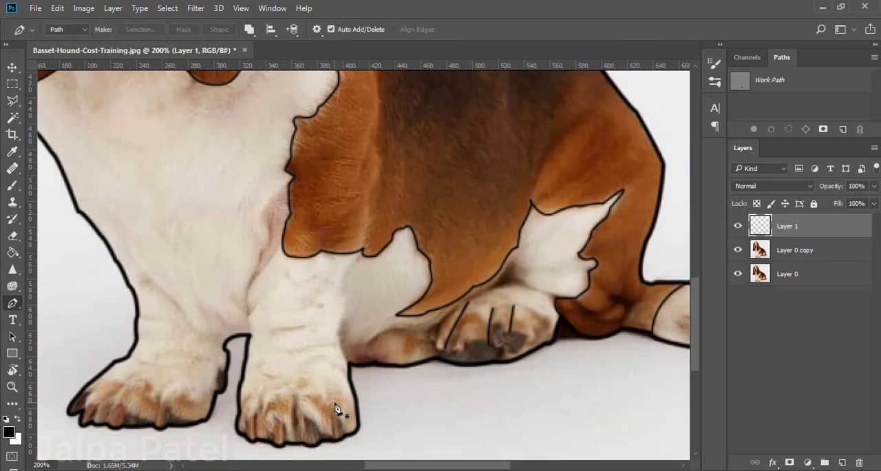
{"action": "left_click", "coordinate": [332, 414]}
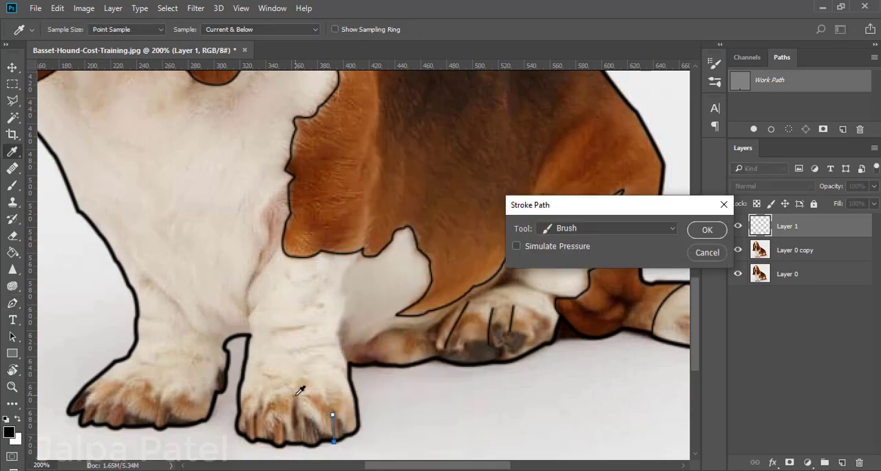
{"action": "key", "text": "Return"}
{"action": "left_click", "coordinate": [295, 394]}
{"action": "right_click", "coordinate": [296, 442]}
{"action": "left_click", "coordinate": [337, 243]}
{"action": "key", "text": "Return"}
{"action": "key", "text": "Return"}
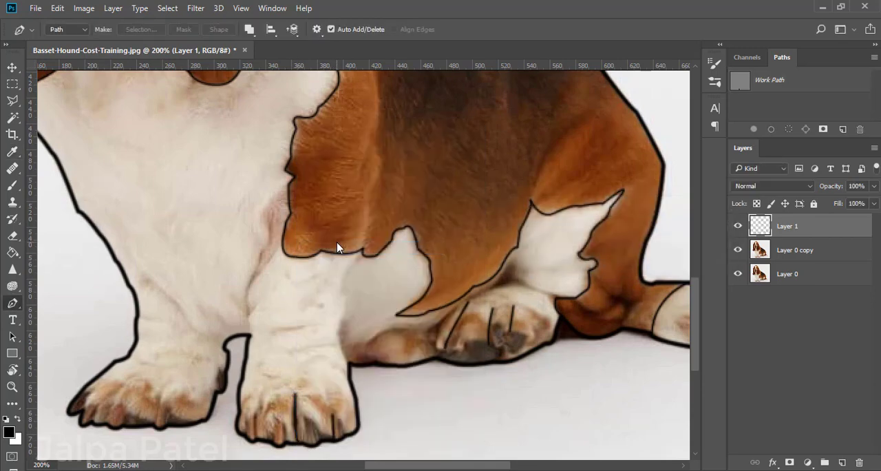
Draw the curved left toe line on the right front paw and stroke it in black.
{"action": "left_click", "coordinate": [260, 404]}
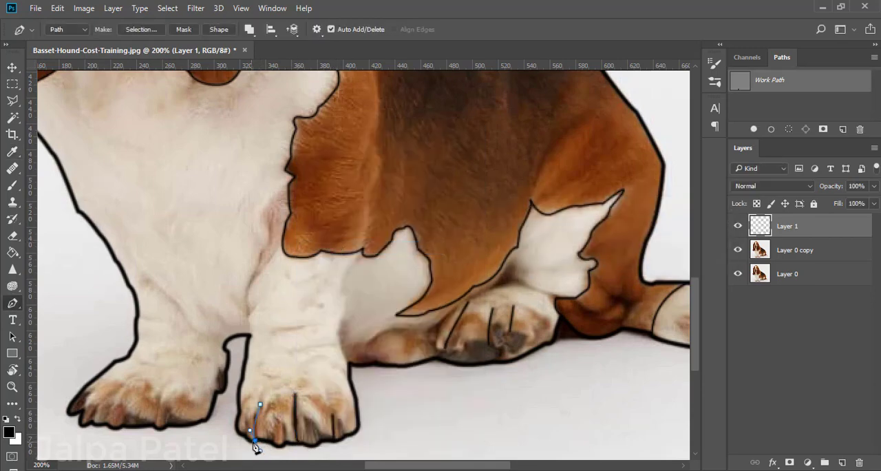
{"action": "right_click", "coordinate": [255, 448]}
{"action": "left_click", "coordinate": [322, 250]}
{"action": "key", "text": "Return"}
{"action": "key", "text": "Return"}
Draw the rightmost toe line on the left front paw and stroke it in black.
{"action": "left_click", "coordinate": [168, 382]}
{"action": "right_click", "coordinate": [158, 443]}
{"action": "left_click", "coordinate": [206, 230]}
{"action": "key", "text": "Return"}
{"action": "key", "text": "Return"}
Draw a long diagonal toe line on the left front paw toward its front edge and stroke it in black.
{"action": "left_click", "coordinate": [136, 377]}
{"action": "left_click", "coordinate": [91, 423]}
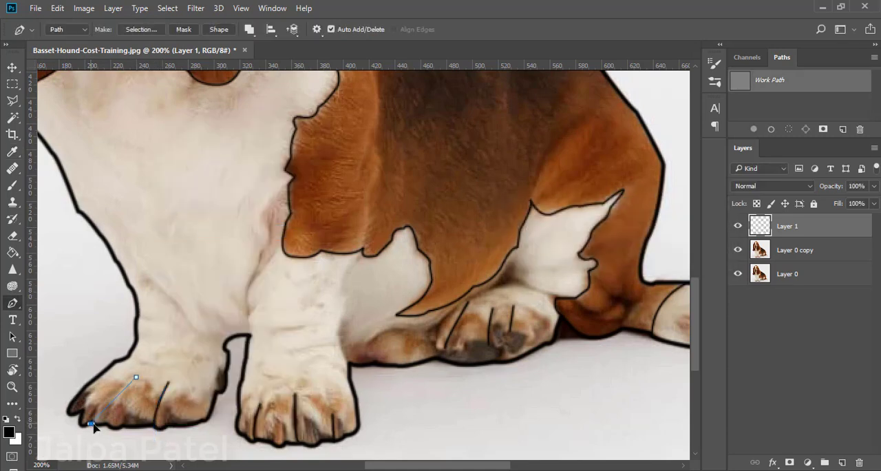
{"action": "right_click", "coordinate": [92, 430]}
{"action": "left_click", "coordinate": [138, 231]}
{"action": "key", "text": "Return"}
{"action": "key", "text": "Return"}
Draw the outermost left toe line on the left front paw and stroke it in black.
{"action": "left_click", "coordinate": [108, 377]}
{"action": "left_click", "coordinate": [71, 419]}
{"action": "right_click", "coordinate": [75, 413]}
{"action": "left_click", "coordinate": [121, 217]}
{"action": "key", "text": "Return"}
{"action": "key", "text": "Return"}
Add a toe line between the rightmost and diagonal lines on the left front paw and stroke it in black.
{"action": "left_click", "coordinate": [145, 387]}
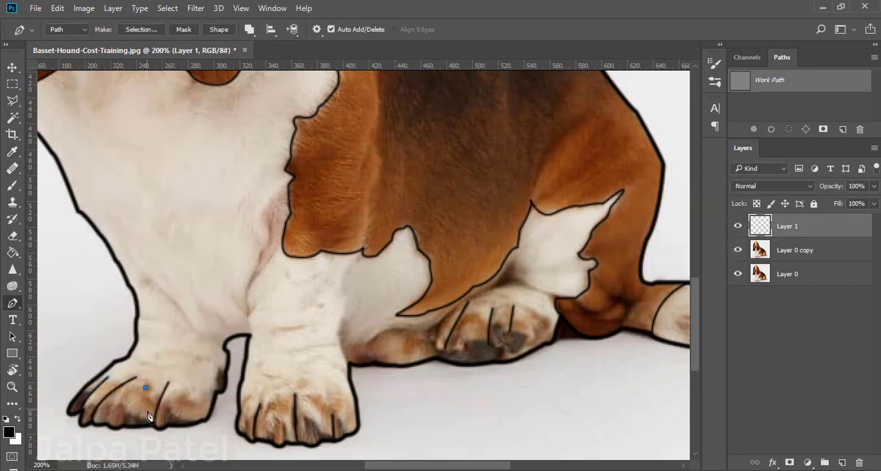
{"action": "right_click", "coordinate": [139, 429]}
{"action": "left_click", "coordinate": [183, 232]}
{"action": "key", "text": "Return"}
{"action": "key", "text": "Return"}
Start a path at the muzzle's left side and trace the left border of the white blaze up to the forehead.
{"action": "scroll", "coordinate": [252, 354], "scroll_direction": "up", "scroll_amount": 5}
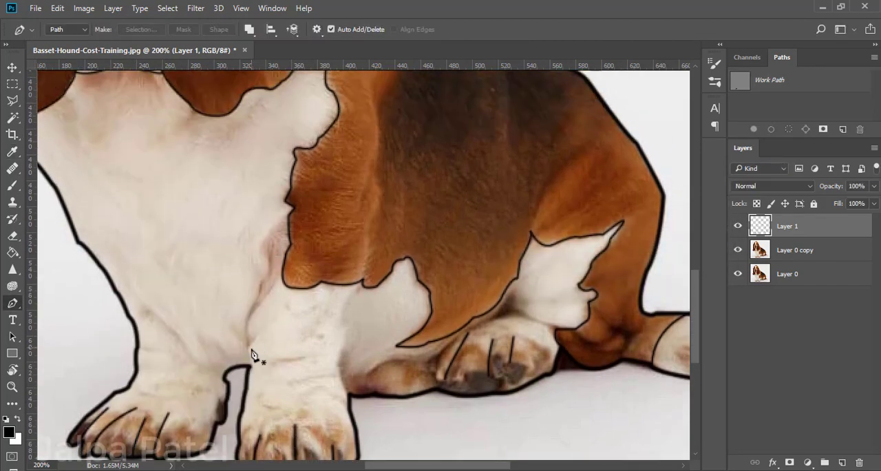
{"action": "left_click_drag", "start_coordinate": [99, 131], "coordinate": [323, 376]}
{"action": "left_click", "coordinate": [269, 388]}
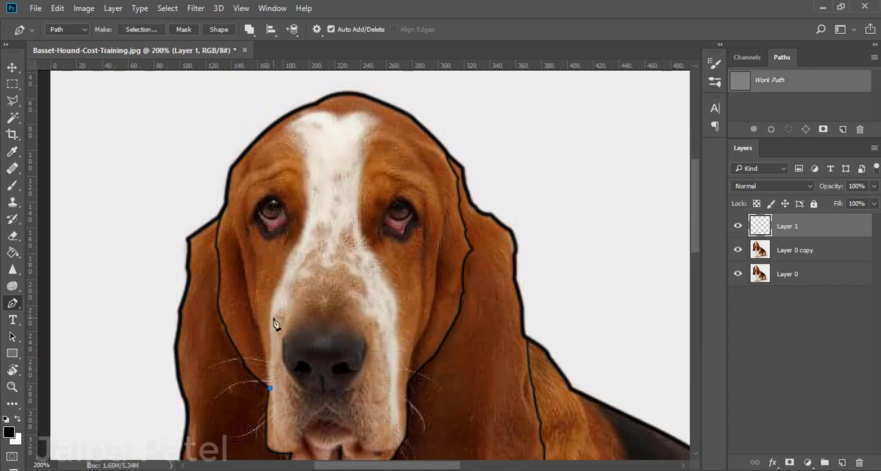
{"action": "left_click_drag", "start_coordinate": [280, 297], "coordinate": [275, 293]}
{"action": "key", "text": "ctrl+z"}
{"action": "left_click_drag", "start_coordinate": [268, 358], "coordinate": [271, 358]}
{"action": "left_click_drag", "start_coordinate": [276, 287], "coordinate": [285, 297]}
{"action": "left_click_drag", "start_coordinate": [296, 244], "coordinate": [307, 249]}
{"action": "left_click", "coordinate": [305, 146]}
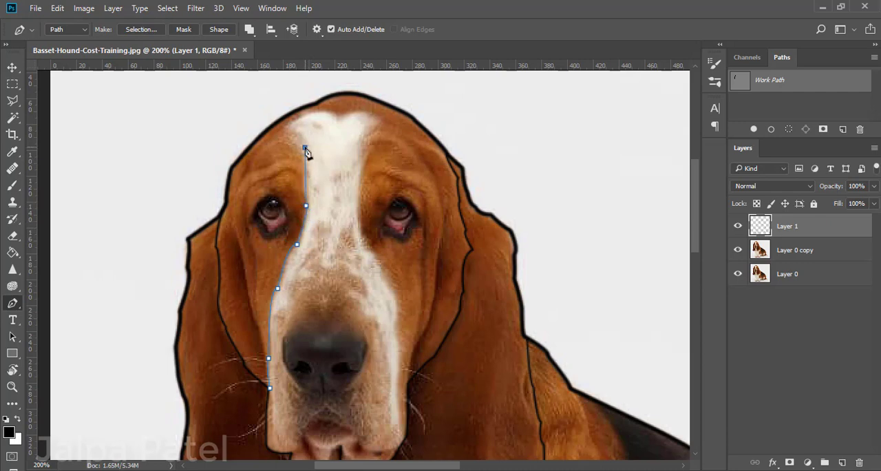
Continue the path around the top of the white blaze across the forehead.
{"action": "left_click_drag", "start_coordinate": [285, 129], "coordinate": [259, 128]}
{"action": "left_click", "coordinate": [285, 129], "text": "alt"}
{"action": "left_click_drag", "start_coordinate": [339, 119], "coordinate": [366, 118]}
{"action": "left_click", "coordinate": [338, 119], "text": "alt"}
{"action": "key", "text": "ctrl+z"}
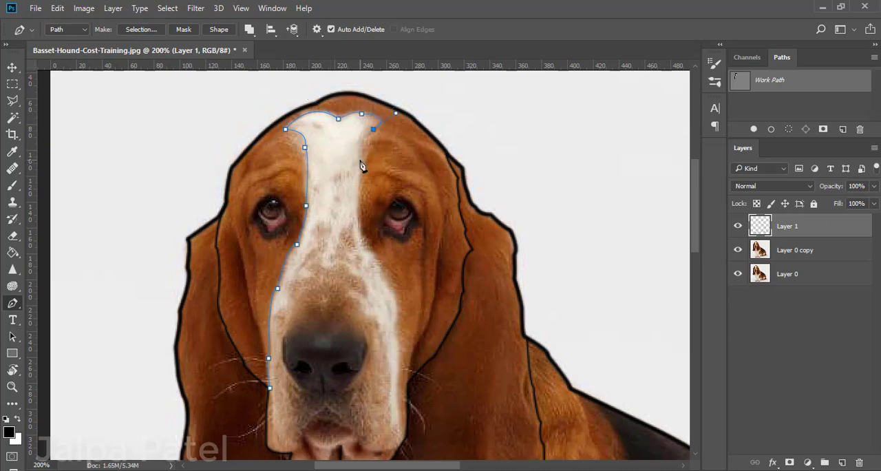
Trace the path down the right border of the white blaze to the muzzle's lower right corner.
{"action": "left_click_drag", "start_coordinate": [365, 183], "coordinate": [370, 198]}
{"action": "scroll", "coordinate": [358, 193], "scroll_direction": "down", "scroll_amount": 2}
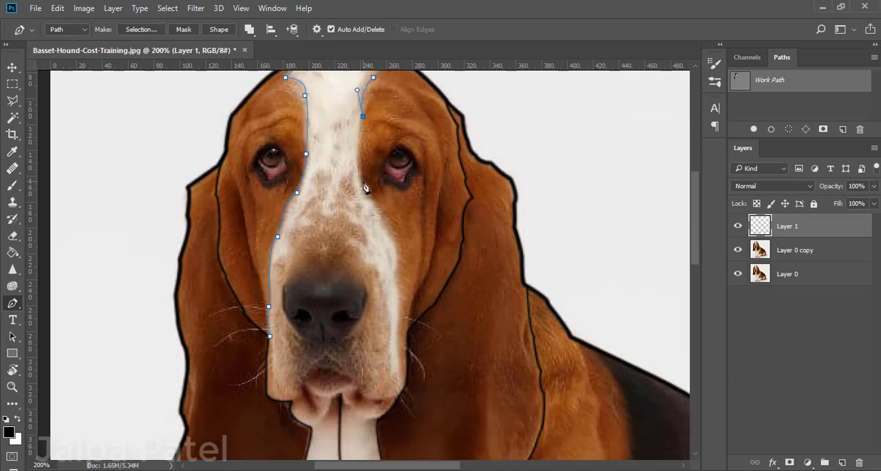
{"action": "scroll", "coordinate": [410, 179], "scroll_direction": "down", "scroll_amount": 2}
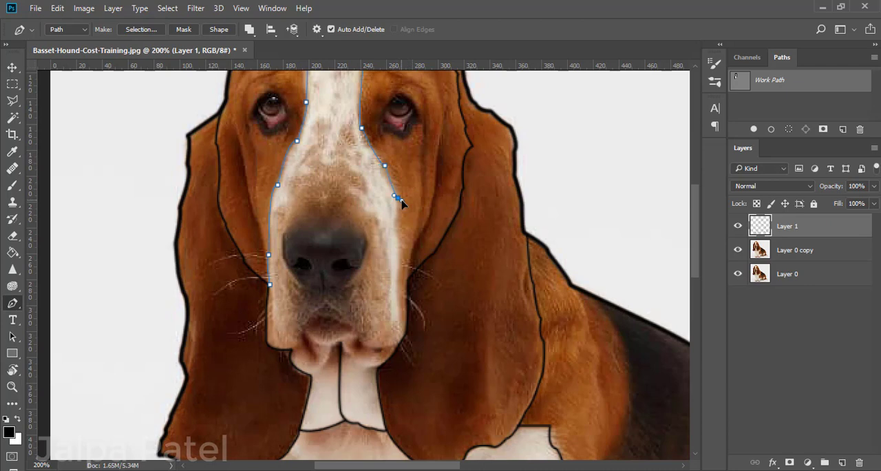
{"action": "left_click", "coordinate": [395, 221]}
{"action": "left_click", "coordinate": [401, 249]}
{"action": "scroll", "coordinate": [401, 240], "scroll_direction": "down", "scroll_amount": 2}
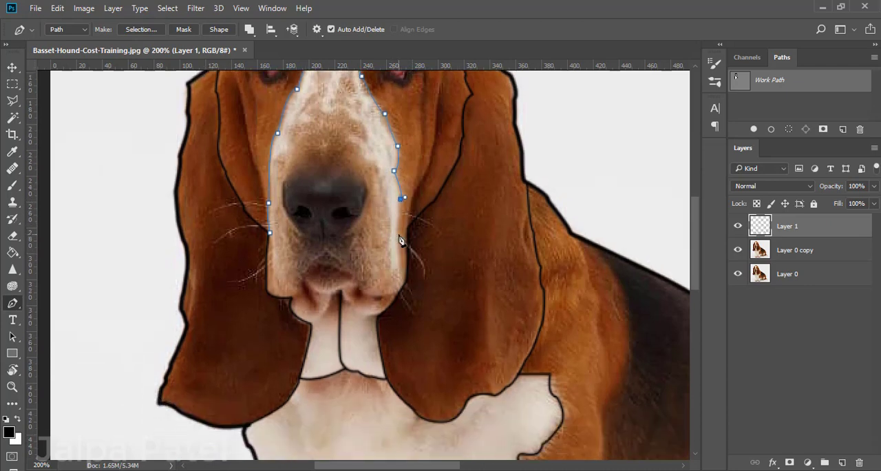
{"action": "left_click", "coordinate": [401, 275]}
Stroke the white blaze's path in black with the brush.
{"action": "right_click", "coordinate": [406, 289]}
{"action": "left_click", "coordinate": [442, 283]}
{"action": "left_click", "coordinate": [710, 283]}
Trace the upper lip from the muzzle's lower right corner over the mouth to its left side and stroke it in black.
{"action": "scroll", "coordinate": [417, 372], "scroll_direction": "up", "scroll_amount": 2}
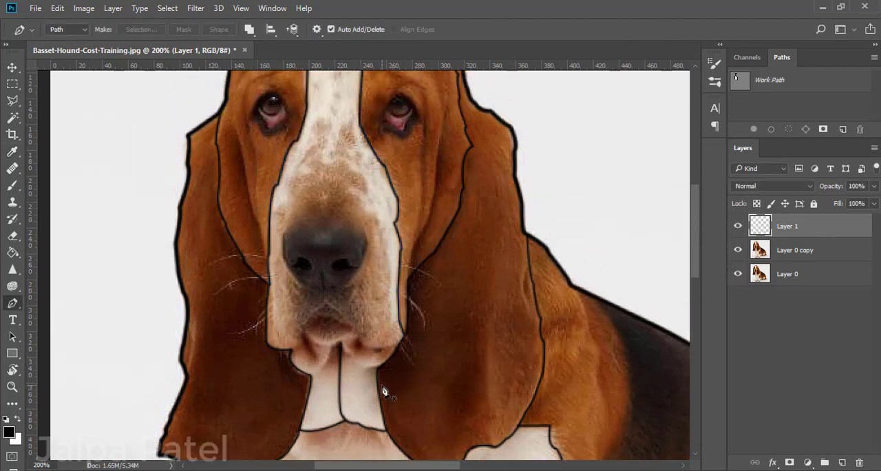
{"action": "left_click", "coordinate": [398, 344]}
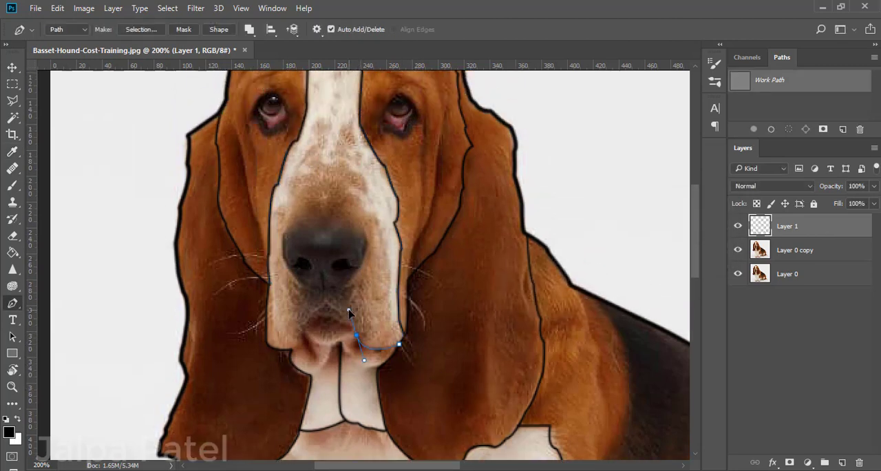
{"action": "left_click_drag", "start_coordinate": [325, 303], "coordinate": [286, 282]}
{"action": "left_click", "coordinate": [326, 303], "text": "alt"}
{"action": "left_click", "coordinate": [311, 315]}
{"action": "right_click", "coordinate": [290, 350]}
{"action": "left_click", "coordinate": [353, 157]}
{"action": "left_click", "coordinate": [707, 224]}
{"action": "key", "text": "Return"}
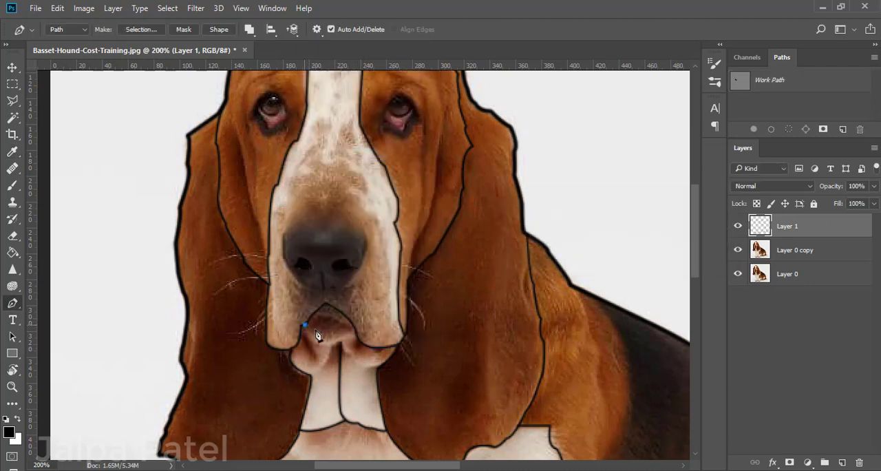
Draw a curved path along the lower lip between the mouth's corners and stroke it in black.
{"action": "left_click", "coordinate": [304, 324]}
{"action": "mouse_move", "coordinate": [355, 329]}
{"action": "left_mouse_down"}
{"action": "mouse_move", "coordinate": [390, 281]}
{"action": "mouse_move", "coordinate": [359, 335]}
{"action": "mouse_move", "coordinate": [389, 294]}
{"action": "left_mouse_up"}
{"action": "right_click", "coordinate": [352, 332]}
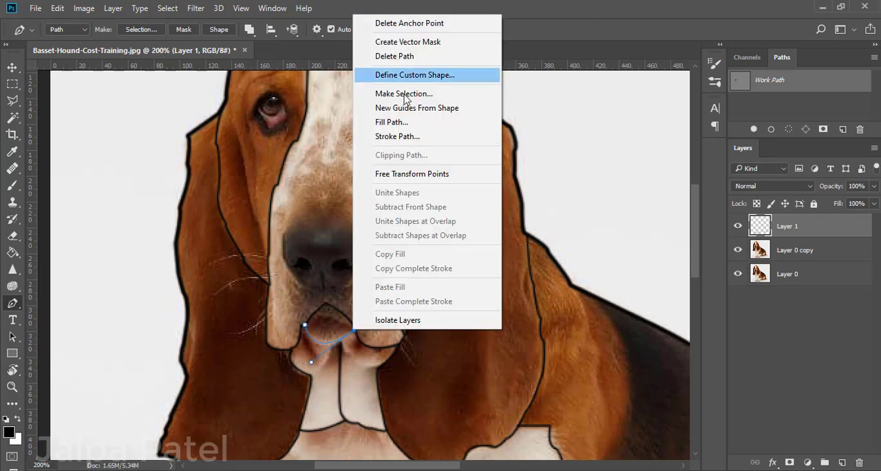
{"action": "left_click", "coordinate": [406, 137]}
{"action": "key", "text": "Return"}
{"action": "key", "text": "Return"}
Draw a very short path at the mouth's right corner and stroke it in black with the brush.
{"action": "left_click", "coordinate": [351, 334]}
{"action": "right_click", "coordinate": [354, 332]}
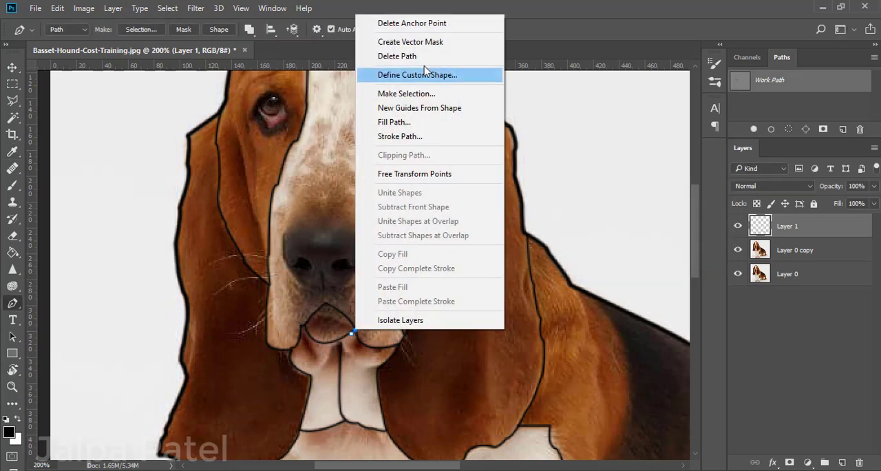
{"action": "left_click", "coordinate": [394, 136]}
{"action": "key", "text": "Return"}
{"action": "key", "text": "Return"}
{"action": "key", "text": "ctrl+plus"}
{"action": "key", "text": "ctrl+plus"}
{"action": "scroll", "coordinate": [356, 241], "scroll_direction": "right", "scroll_amount": 1}
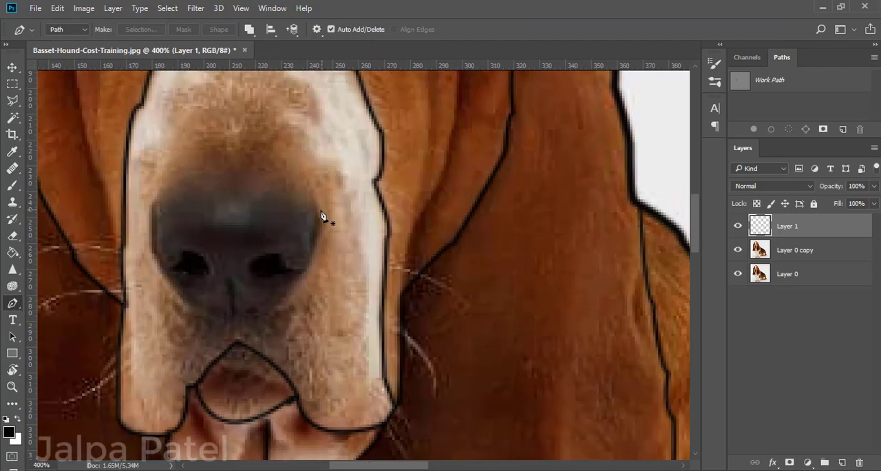
{"action": "left_click", "coordinate": [320, 209]}
{"action": "left_click_drag", "start_coordinate": [151, 206], "coordinate": [154, 229]}
{"action": "key", "text": "ctrl+minus"}
{"action": "key", "text": "ctrl+minus"}
{"action": "key", "text": "ctrl+minus"}
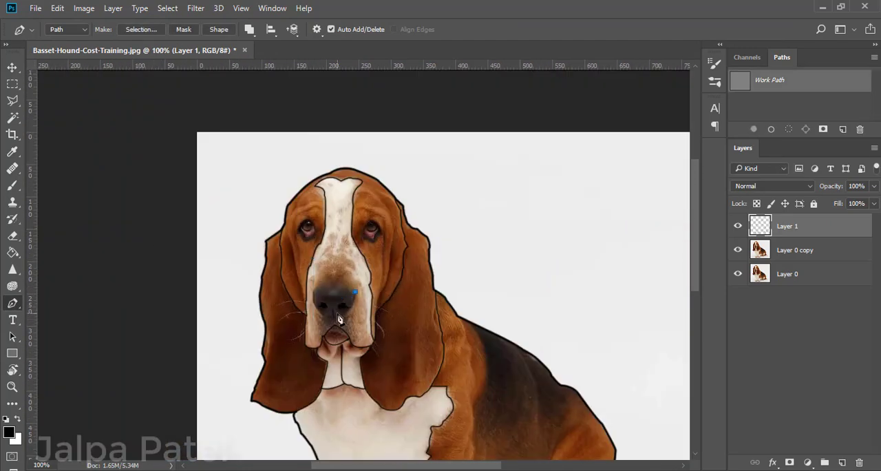
{"action": "key", "text": "Escape"}
Trace a closed curved path around the nose and stroke it in black with the brush.
{"action": "key", "text": "ctrl+plus"}
{"action": "key", "text": "ctrl+plus"}
{"action": "left_click", "coordinate": [343, 316]}
{"action": "left_click_drag", "start_coordinate": [305, 379], "coordinate": [289, 377]}
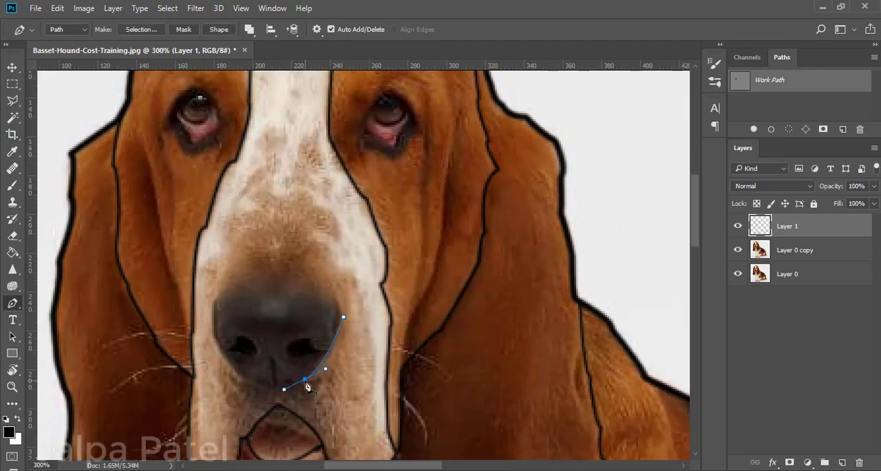
{"action": "left_click_drag", "start_coordinate": [229, 363], "coordinate": [216, 344]}
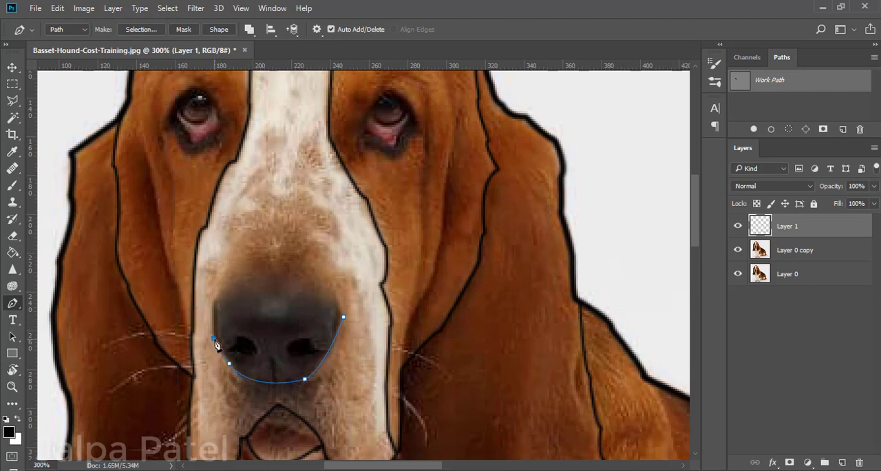
{"action": "mouse_move", "coordinate": [343, 316]}
{"action": "left_mouse_down"}
{"action": "mouse_move", "coordinate": [375, 381]}
{"action": "mouse_move", "coordinate": [400, 384]}
{"action": "left_mouse_up"}
{"action": "right_click", "coordinate": [344, 319]}
{"action": "left_click", "coordinate": [391, 125]}
{"action": "key", "text": "Return"}
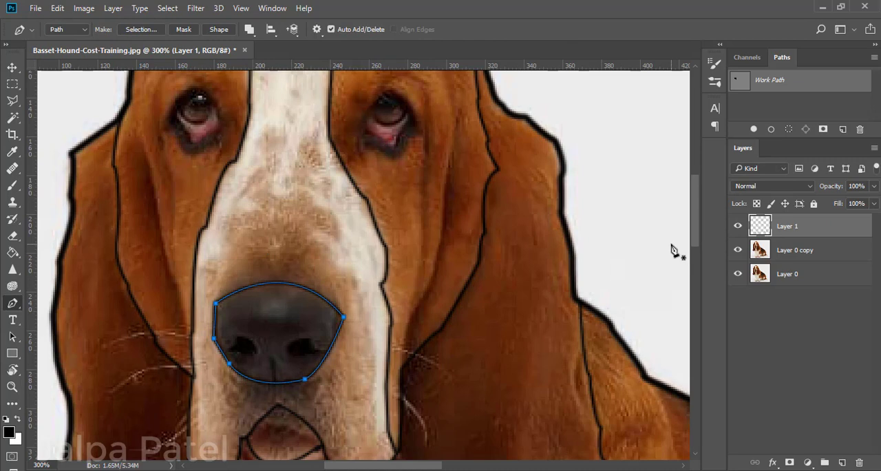
Draw a short vertical path from between the nostrils to the nose's lower edge and stroke it in black.
{"action": "left_click", "coordinate": [271, 364]}
{"action": "scroll", "coordinate": [272, 365], "scroll_direction": "up", "scroll_amount": 3}
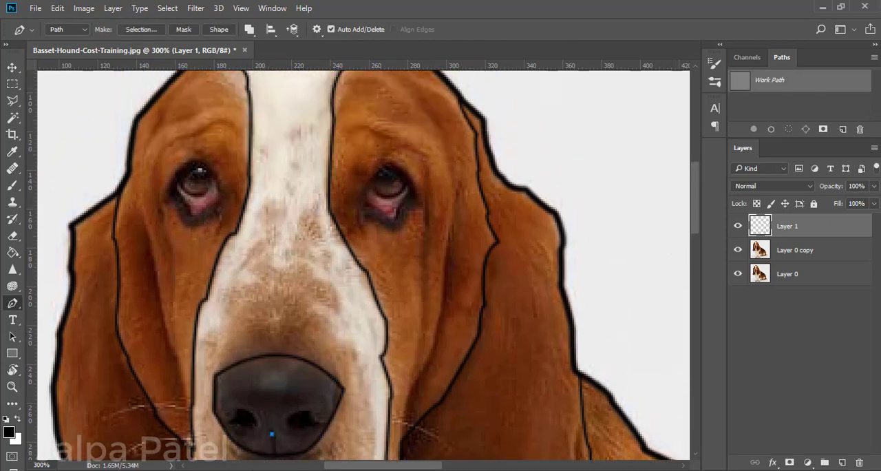
{"action": "left_click", "coordinate": [273, 453]}
{"action": "right_click", "coordinate": [273, 453]}
{"action": "left_click", "coordinate": [319, 258]}
{"action": "left_click", "coordinate": [714, 227]}
{"action": "key", "text": "Return"}
Trace a closed path around the right eye, including its drooping lower lid, and stroke it in black with the brush.
{"action": "left_click", "coordinate": [361, 209]}
{"action": "left_click_drag", "start_coordinate": [392, 220], "coordinate": [395, 239]}
{"action": "left_click", "coordinate": [403, 208]}
{"action": "left_click", "coordinate": [402, 211]}
{"action": "left_click", "coordinate": [416, 198]}
{"action": "mouse_move", "coordinate": [360, 209]}
{"action": "left_mouse_down"}
{"action": "mouse_move", "coordinate": [319, 269]}
{"action": "mouse_move", "coordinate": [323, 306]}
{"action": "left_mouse_up"}
{"action": "right_click", "coordinate": [523, 137]}
{"action": "left_click", "coordinate": [571, 227]}
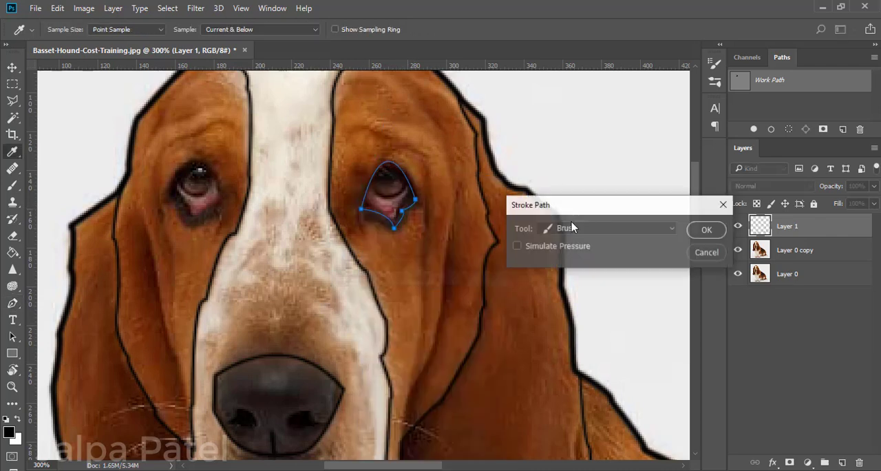
{"action": "key", "text": "Return"}
{"action": "key", "text": "Return"}
Draw a curved path along the lower edge of the right eye's iris and stroke it in black.
{"action": "left_click", "coordinate": [369, 180]}
{"action": "mouse_move", "coordinate": [407, 180]}
{"action": "left_mouse_down"}
{"action": "mouse_move", "coordinate": [411, 145]}
{"action": "mouse_move", "coordinate": [428, 144]}
{"action": "left_mouse_up"}
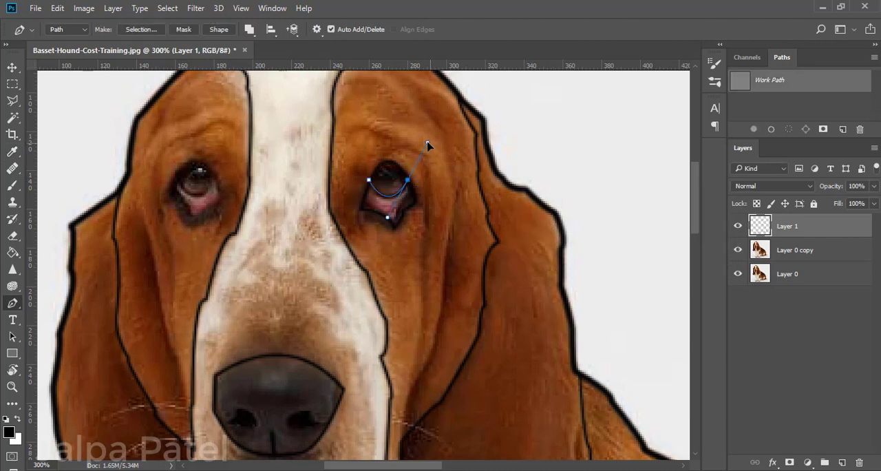
{"action": "right_click", "coordinate": [408, 155]}
{"action": "left_click", "coordinate": [452, 281]}
{"action": "key", "text": "Return"}
{"action": "key", "text": "Return"}
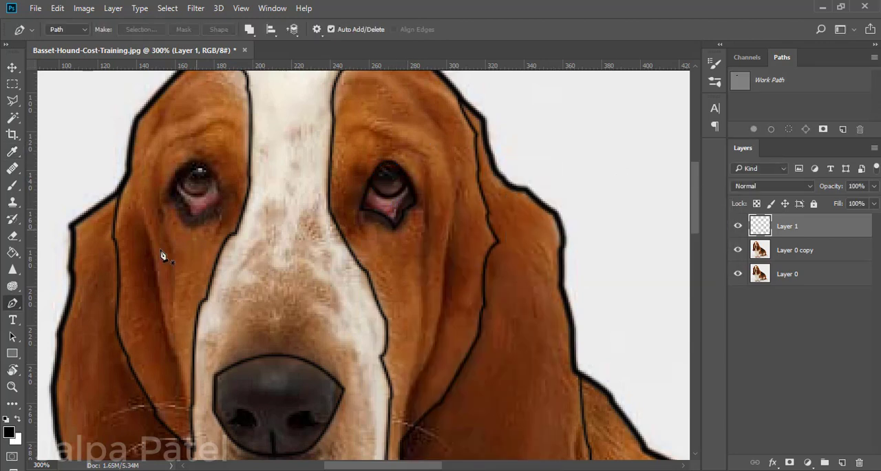
Trace a closed path around the left eye and its lower lid and stroke it in black with the brush.
{"action": "left_click", "coordinate": [223, 196]}
{"action": "mouse_move", "coordinate": [192, 222]}
{"action": "left_mouse_down"}
{"action": "mouse_move", "coordinate": [187, 216]}
{"action": "mouse_move", "coordinate": [226, 229]}
{"action": "mouse_move", "coordinate": [248, 274]}
{"action": "left_mouse_up"}
{"action": "left_click", "coordinate": [162, 198], "text": "alt"}
{"action": "right_click", "coordinate": [223, 196]}
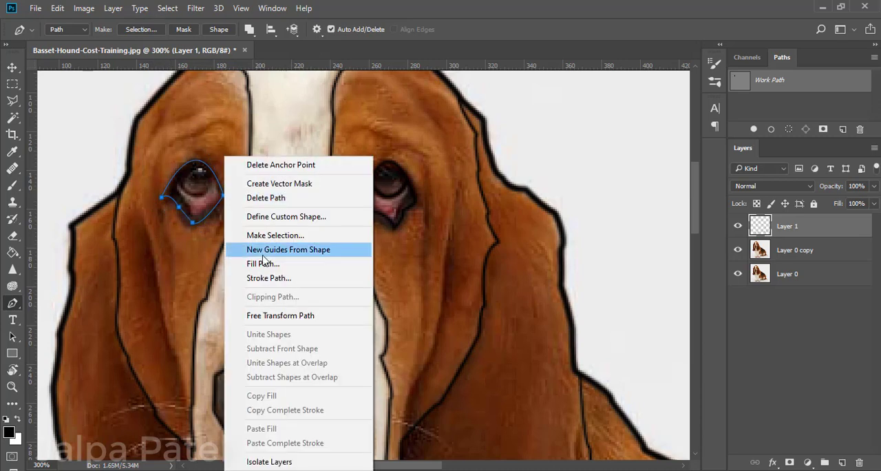
{"action": "left_click", "coordinate": [267, 277]}
{"action": "left_click", "coordinate": [674, 229]}
Draw a curved path along the lower edge of the left eye's iris and stroke it in black.
{"action": "left_click", "coordinate": [172, 177]}
{"action": "left_click_drag", "start_coordinate": [214, 171], "coordinate": [202, 228]}
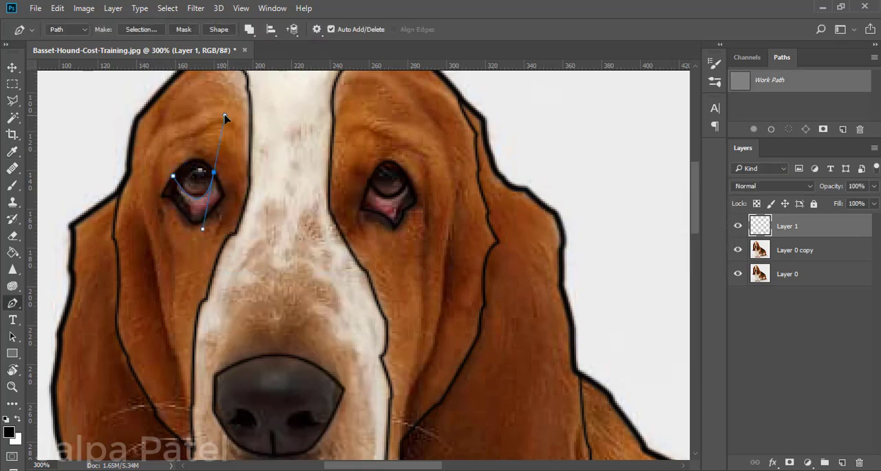
{"action": "right_click", "coordinate": [214, 172]}
{"action": "left_click", "coordinate": [256, 278]}
{"action": "left_click", "coordinate": [692, 227]}
{"action": "key", "text": "Return"}
Select the body's dark fur, both ears and the brown areas on both sides of the face with the Magic Wand.
{"action": "key", "text": "ctrl+minus"}
{"action": "key", "text": "ctrl+minus"}
{"action": "key", "text": "ctrl+minus"}
{"action": "key", "text": "ctrl+minus"}
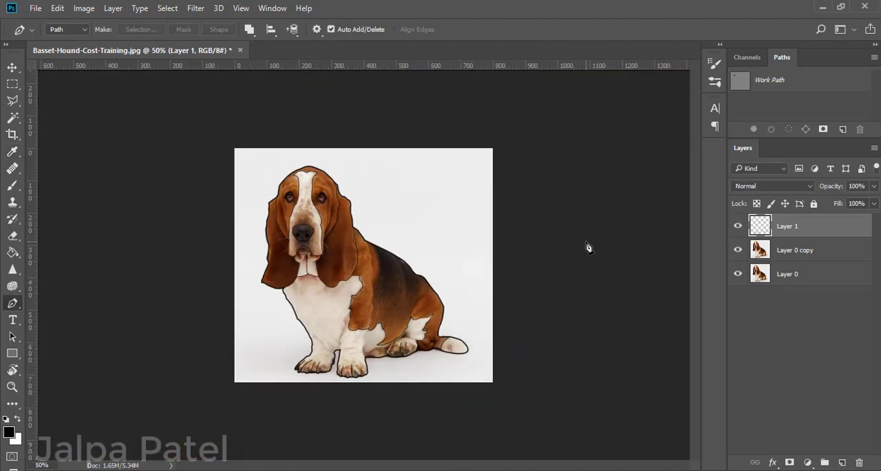
{"action": "key", "text": "ctrl+plus"}
{"action": "key", "text": "ctrl+plus"}
{"action": "key", "text": "ctrl+minus"}
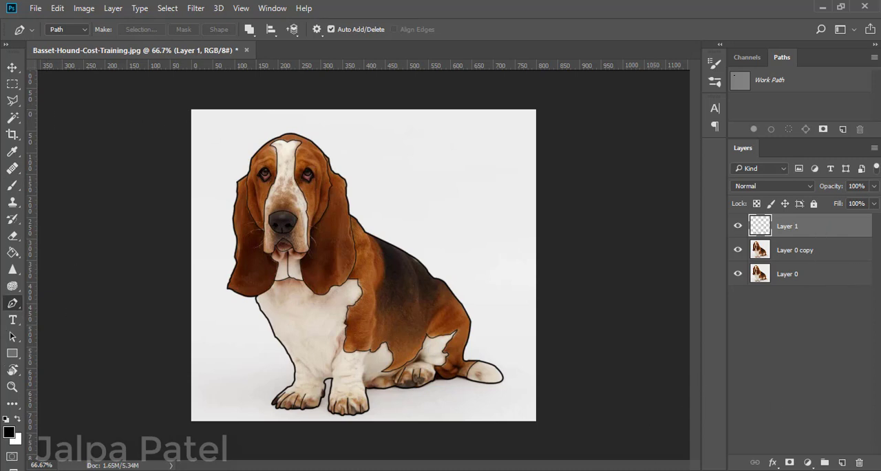
{"action": "left_click", "coordinate": [16, 119]}
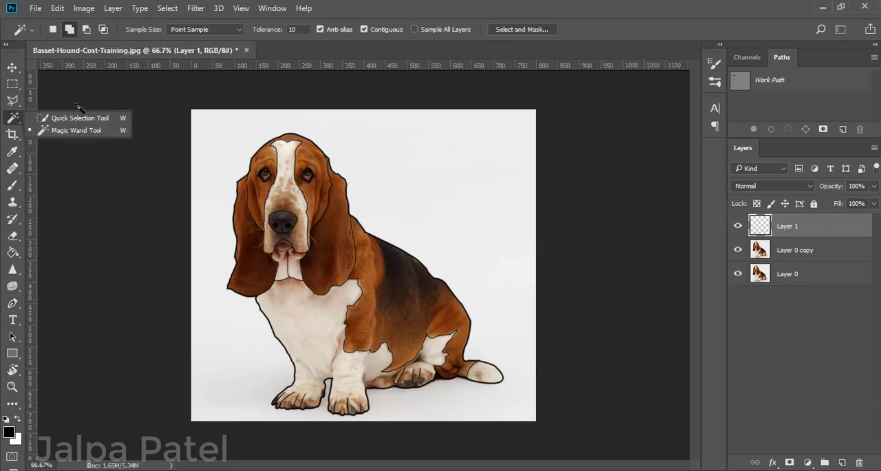
{"action": "left_click", "coordinate": [91, 131]}
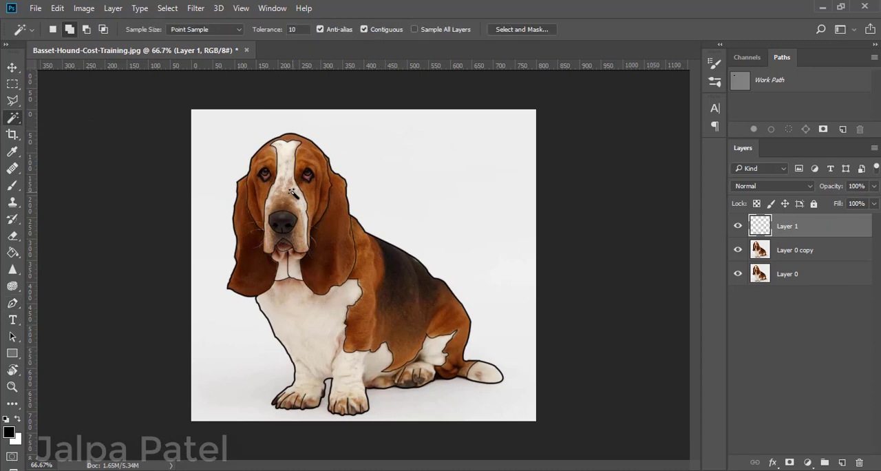
{"action": "left_click", "coordinate": [445, 280]}
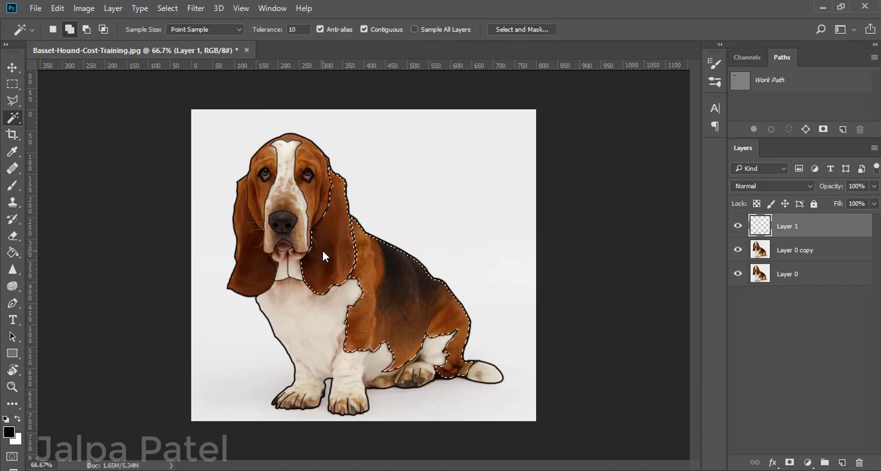
{"action": "left_click", "coordinate": [244, 261]}
{"action": "left_click", "coordinate": [258, 196]}
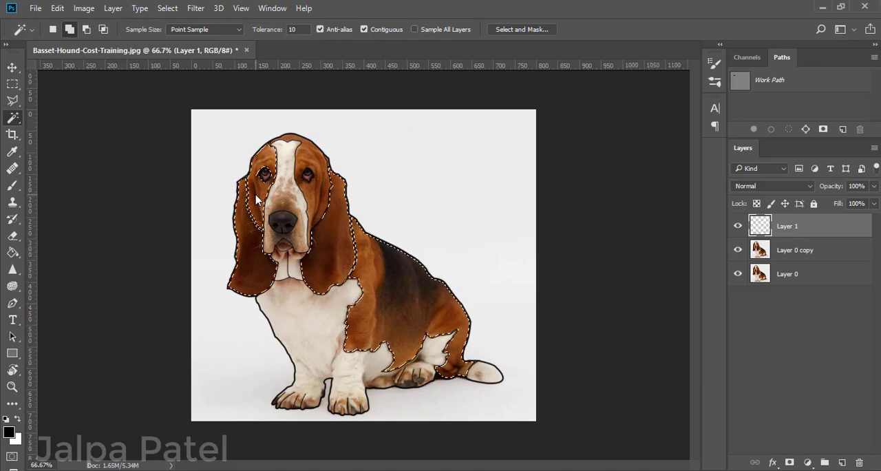
{"action": "left_click", "coordinate": [313, 188]}
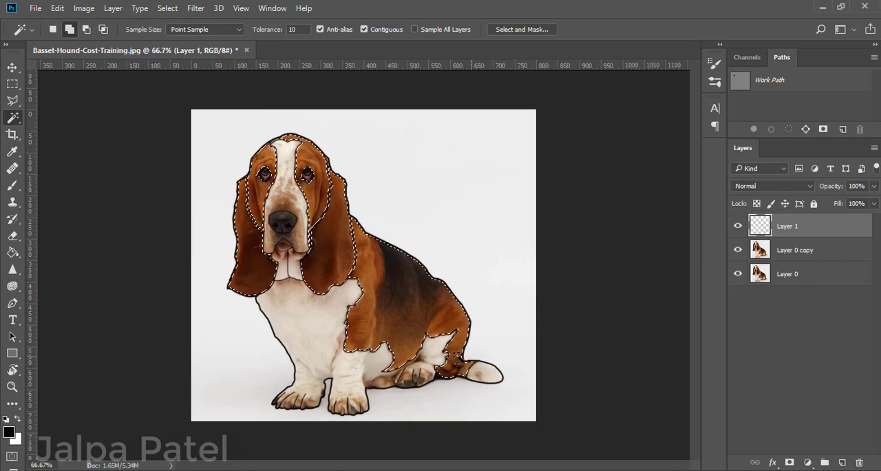
Add a Solid Color fill layer over the selected fur areas in dark brown #582810.
{"action": "left_click", "coordinate": [807, 462]}
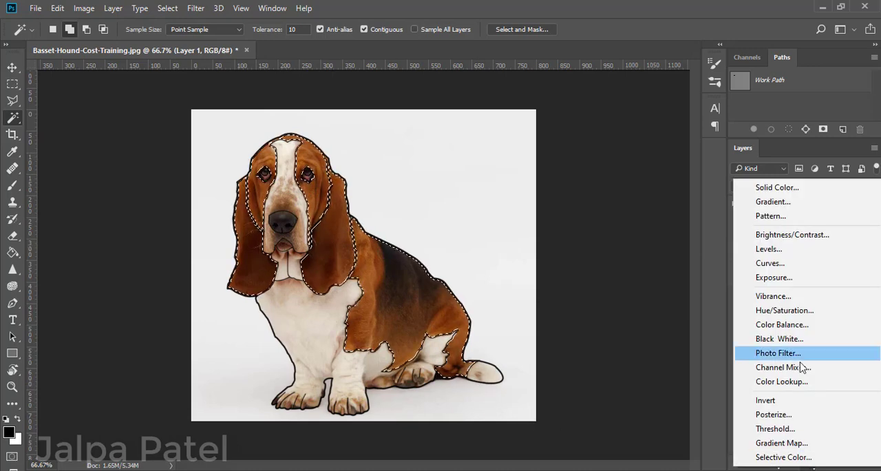
{"action": "left_click", "coordinate": [802, 187]}
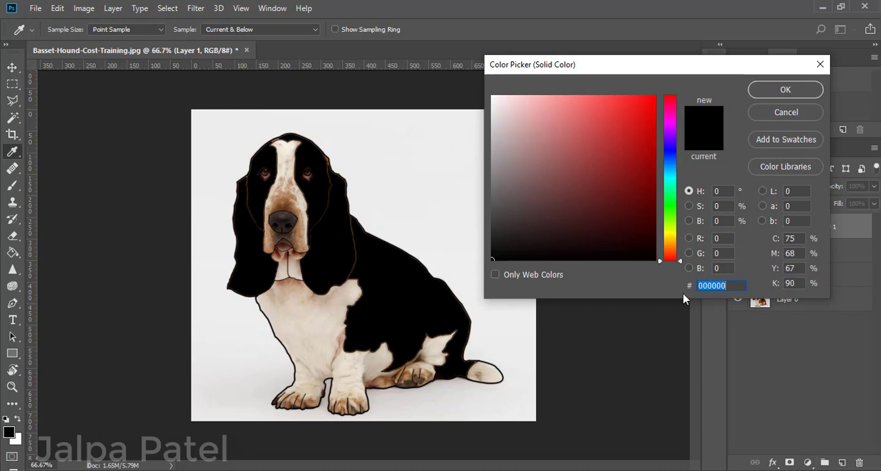
{"action": "left_click_drag", "start_coordinate": [669, 260], "coordinate": [669, 256]}
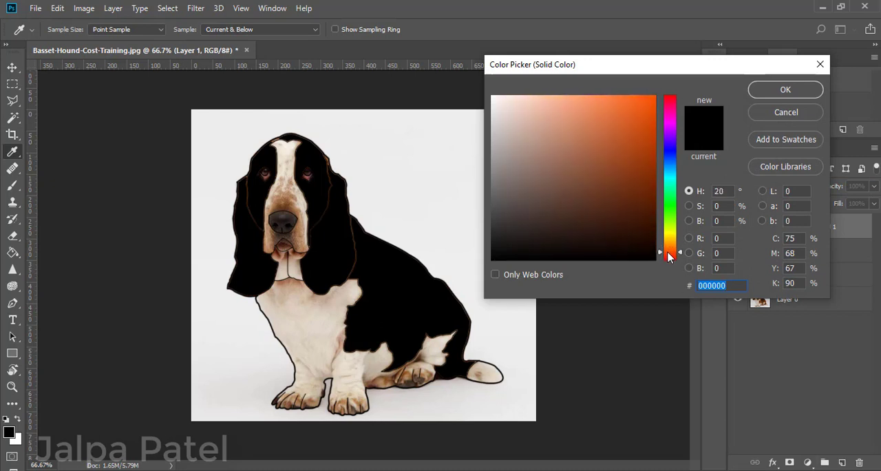
{"action": "left_click", "coordinate": [628, 201]}
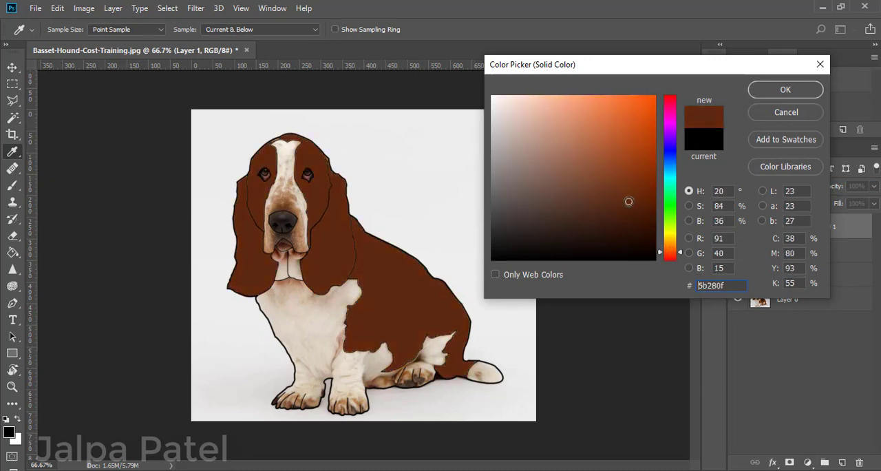
{"action": "left_click_drag", "start_coordinate": [628, 201], "coordinate": [626, 203]}
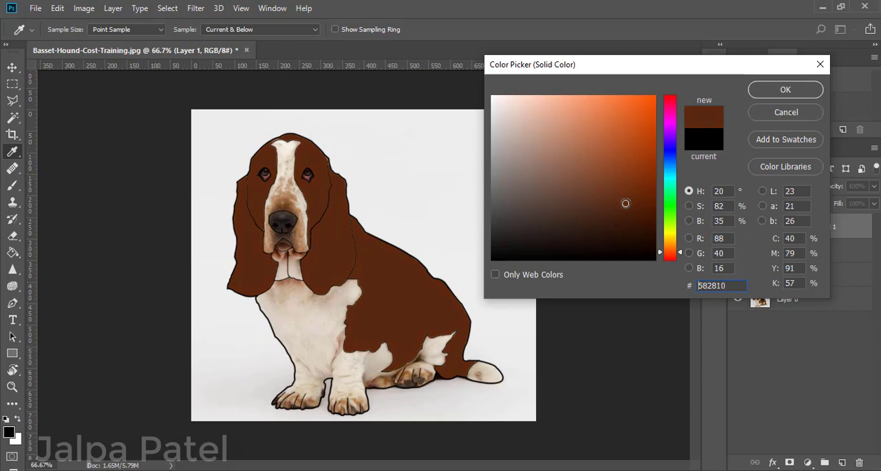
{"action": "left_click", "coordinate": [779, 91]}
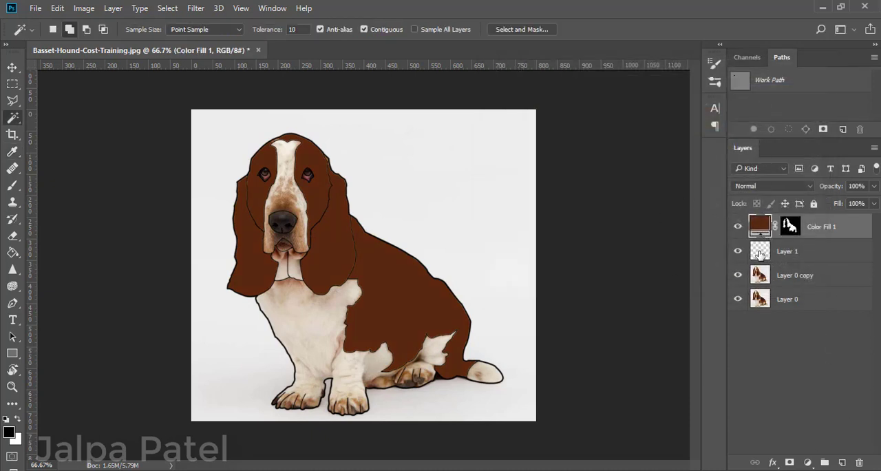
Try to select the white chest, legs, neck, muzzle and tail tip on Layer 1 with the Magic Wand.
{"action": "left_click", "coordinate": [760, 254]}
{"action": "left_click_drag", "start_coordinate": [11, 121], "coordinate": [71, 134]}
{"action": "left_click", "coordinate": [317, 326]}
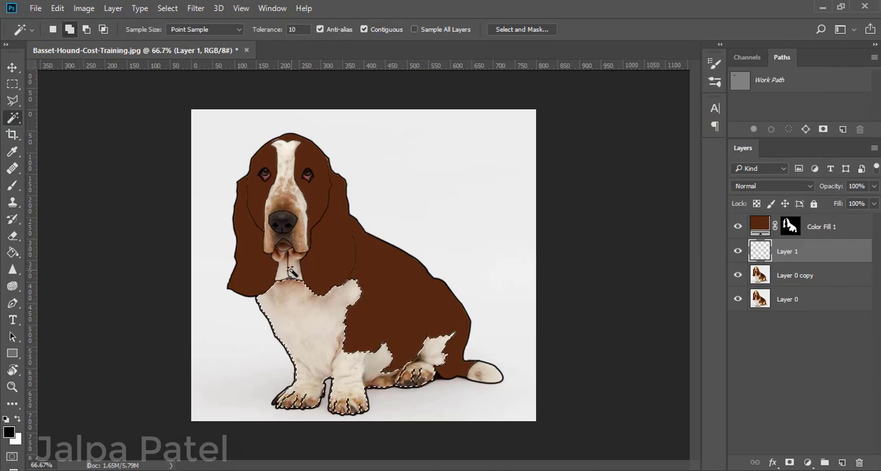
{"action": "left_click", "coordinate": [284, 234]}
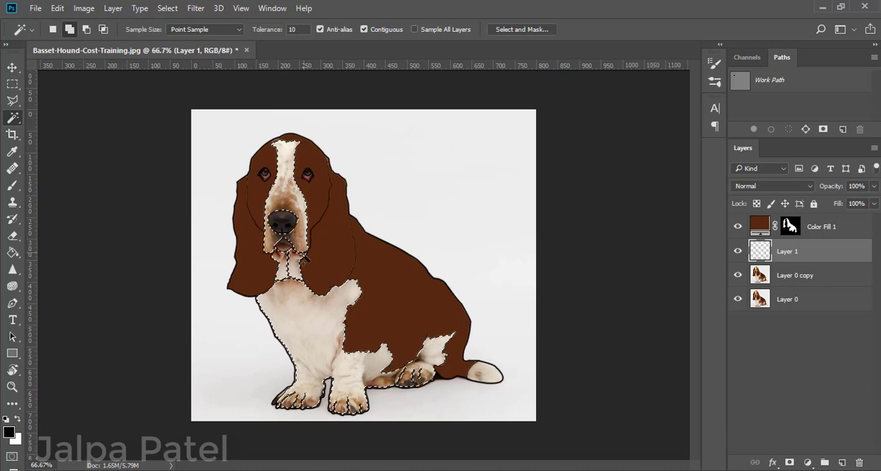
{"action": "left_click", "coordinate": [484, 372]}
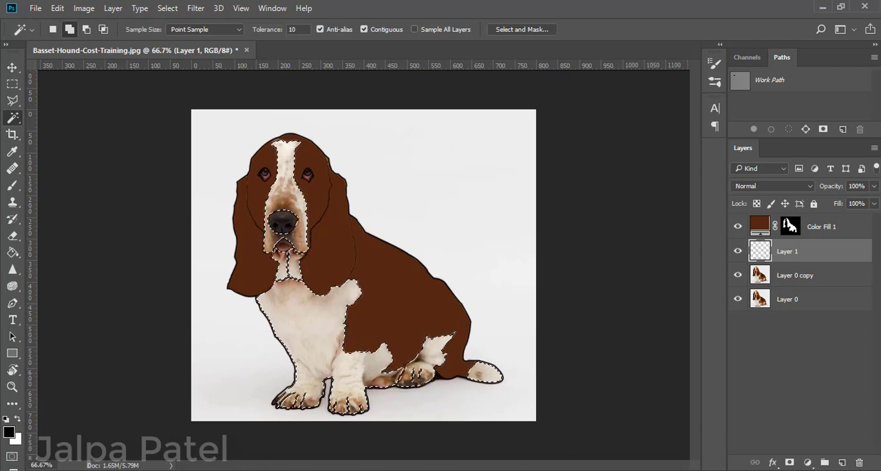
{"action": "left_click", "coordinate": [288, 337]}
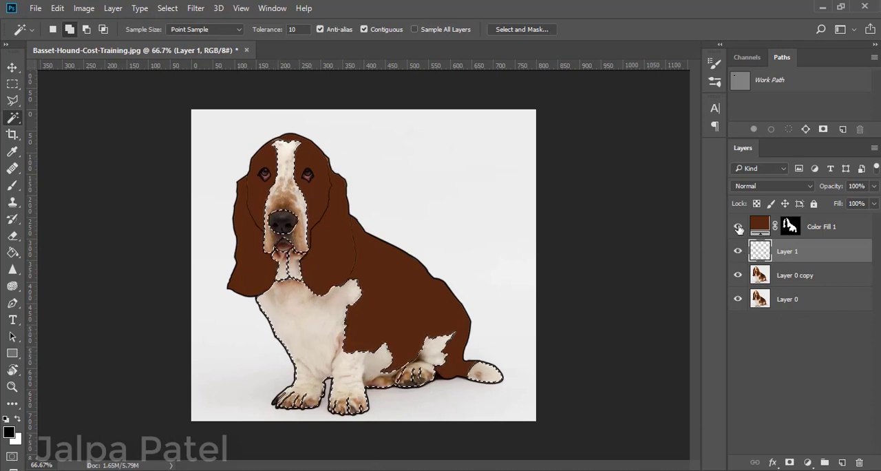
{"action": "key", "text": "ctrl+d"}
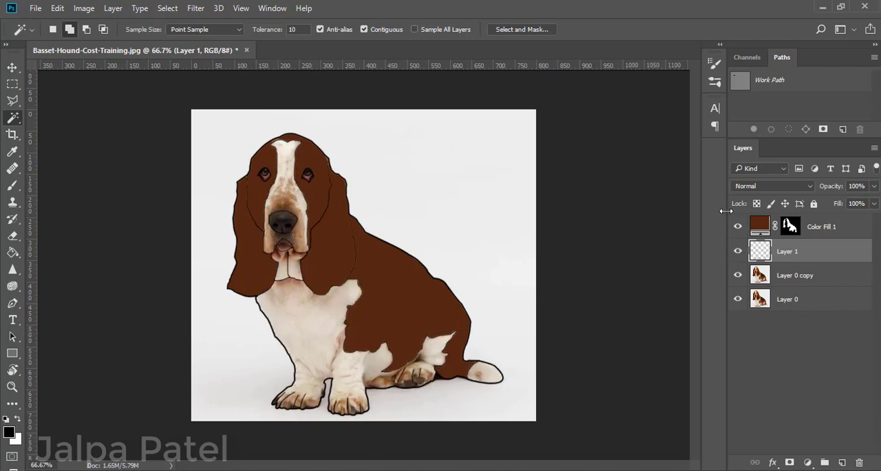
Hide the brown fill layer and sample the dog's pale fur colour as the foreground colour with the Eyedropper.
{"action": "left_click", "coordinate": [737, 227]}
{"action": "left_click", "coordinate": [736, 254]}
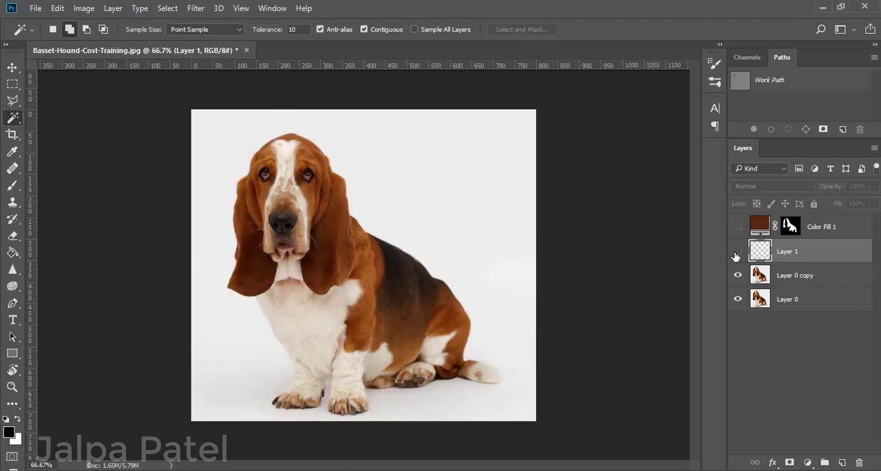
{"action": "left_click", "coordinate": [737, 251]}
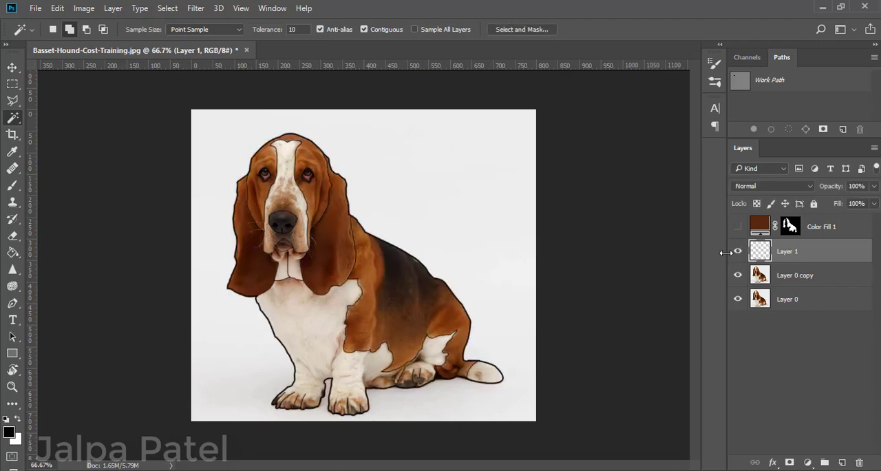
{"action": "left_click", "coordinate": [12, 154]}
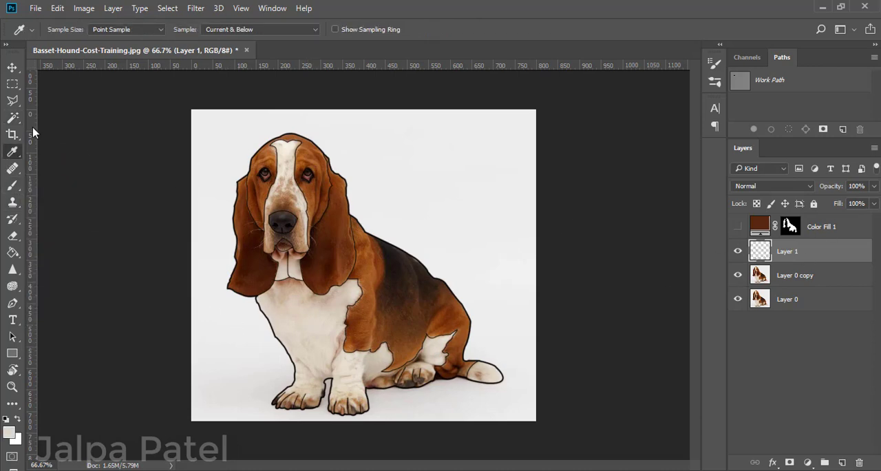
Show the brown fill layer again and select the white chest, legs, both neck parts, muzzle and tail tip on Layer 1 with the Magic Wand.
{"action": "left_click", "coordinate": [13, 117]}
{"action": "left_click", "coordinate": [738, 226]}
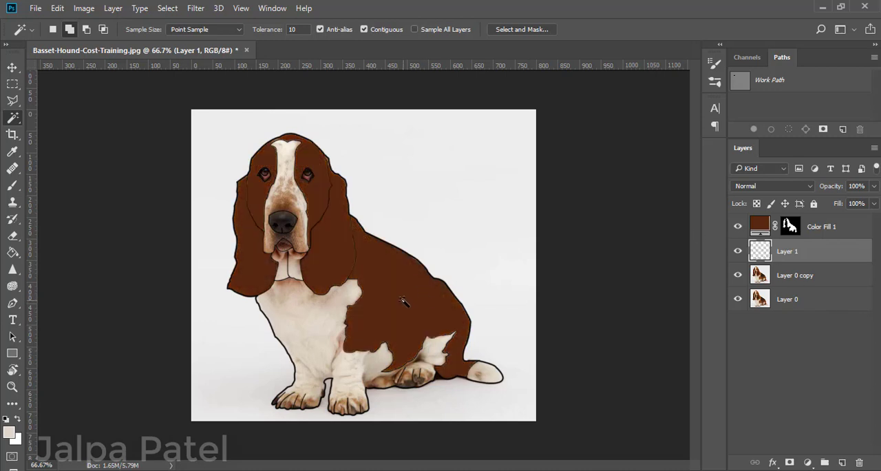
{"action": "left_click", "coordinate": [281, 266]}
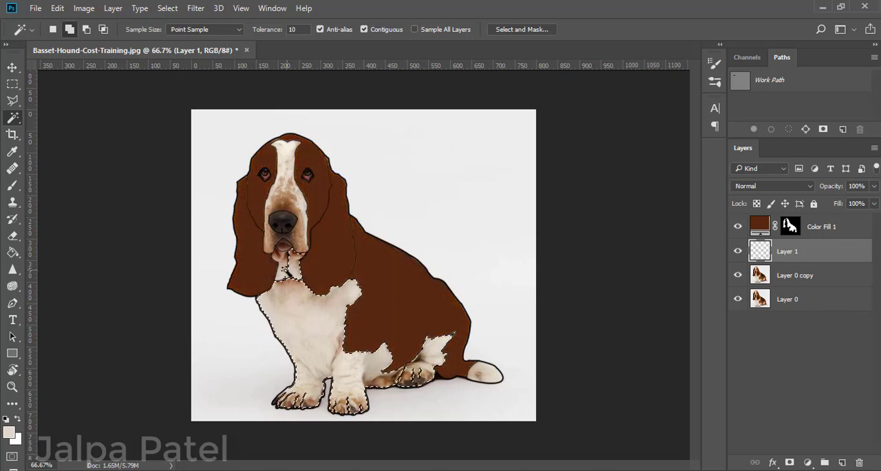
{"action": "left_click", "coordinate": [294, 265]}
{"action": "left_click", "coordinate": [286, 185]}
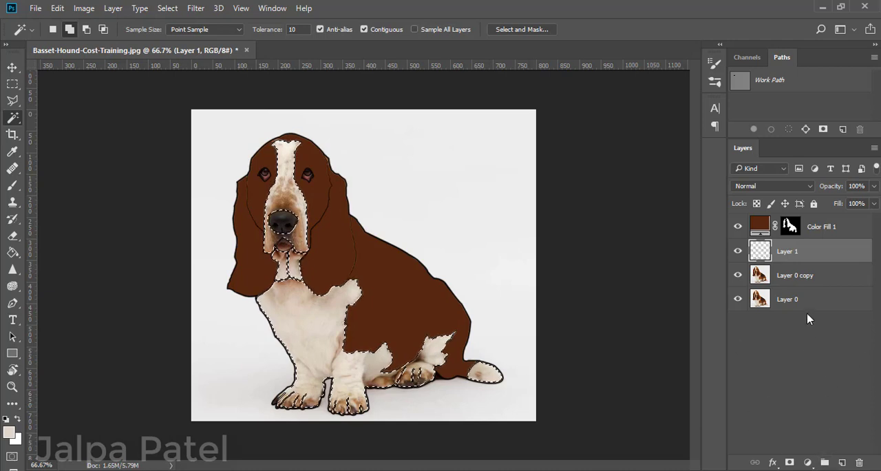
Try filling the selected white areas with the sampled pale foreground colour on a new layer, and deselect.
{"action": "left_click", "coordinate": [840, 463]}
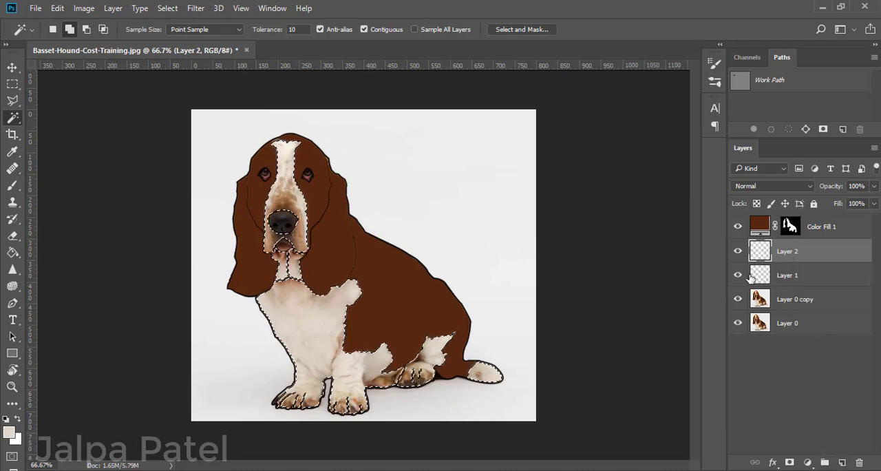
{"action": "key", "text": "alt+BackSpace"}
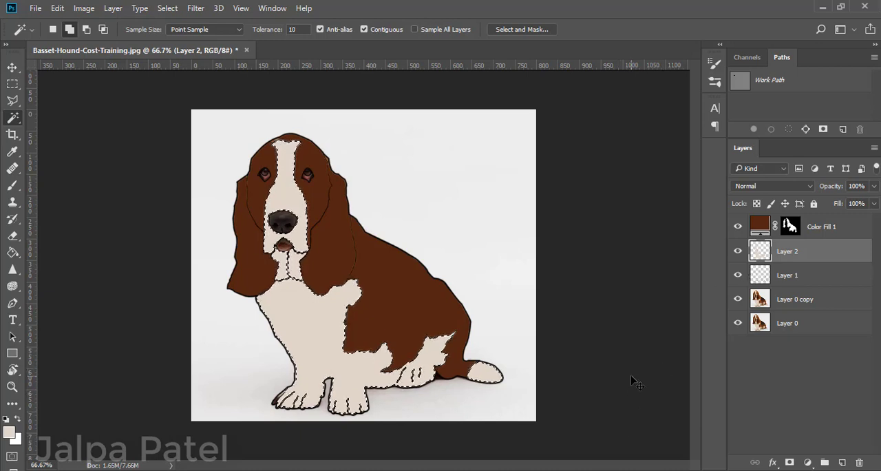
{"action": "key", "text": "ctrl+d"}
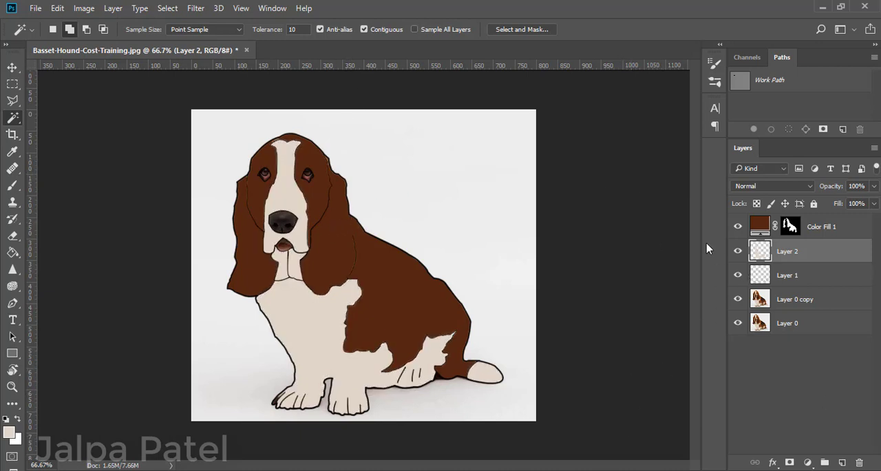
Delete the pale-filled layer and discard an additional empty layer above Layer 1.
{"action": "double_click", "coordinate": [757, 252]}
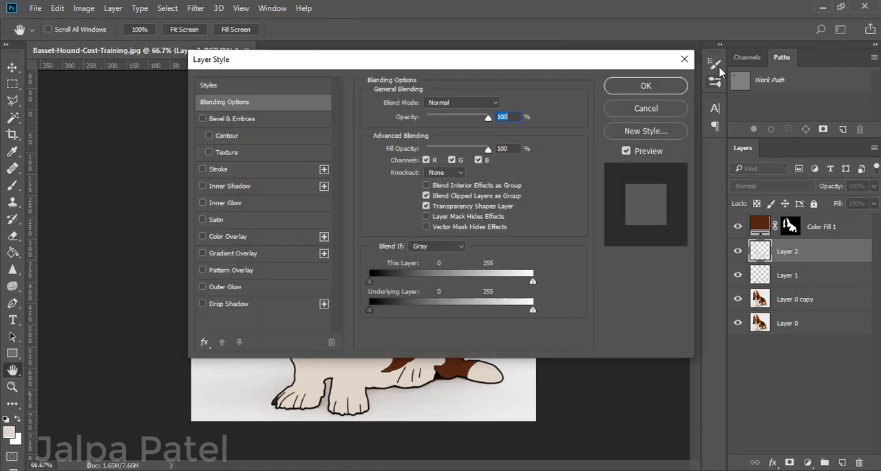
{"action": "left_click", "coordinate": [684, 60]}
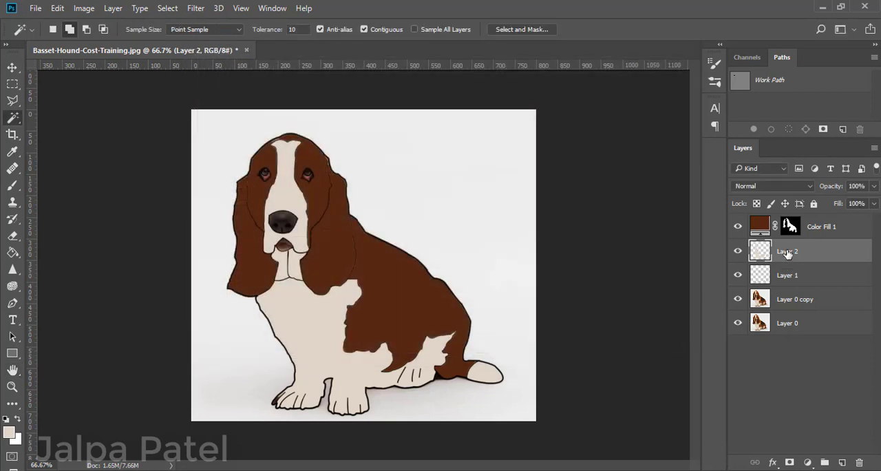
{"action": "key", "text": "Delete"}
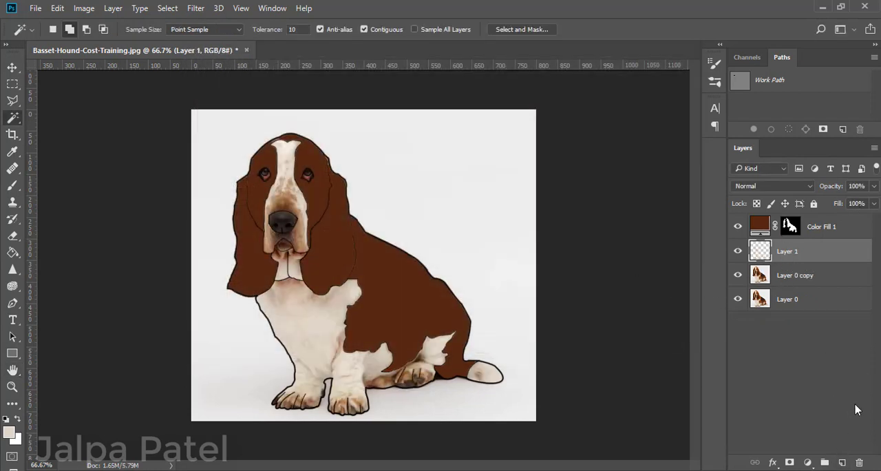
{"action": "left_click", "coordinate": [841, 461]}
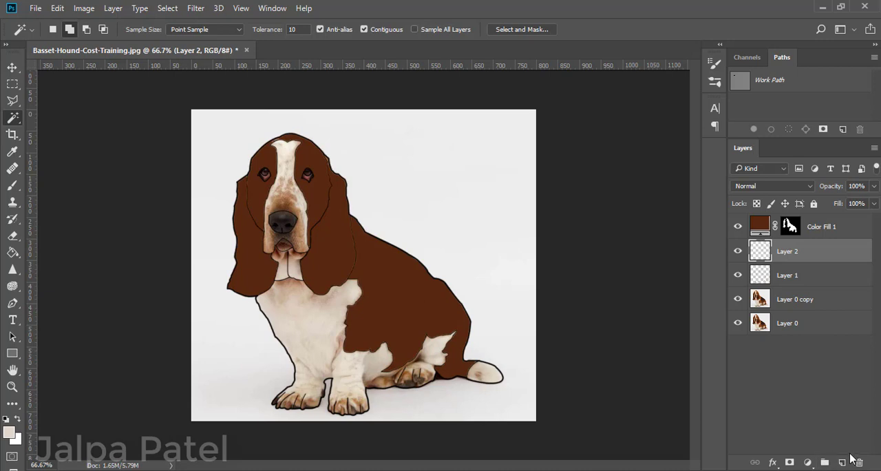
{"action": "key", "text": "Delete"}
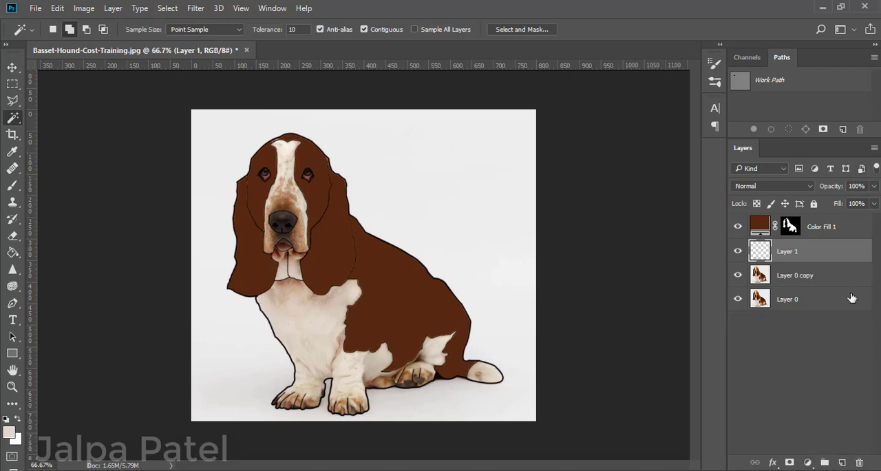
Reselect the white fur areas and mouth on Layer 1 with the Magic Wand and add a Solid Color fill layer in #e0d6ca.
{"action": "left_click", "coordinate": [316, 322]}
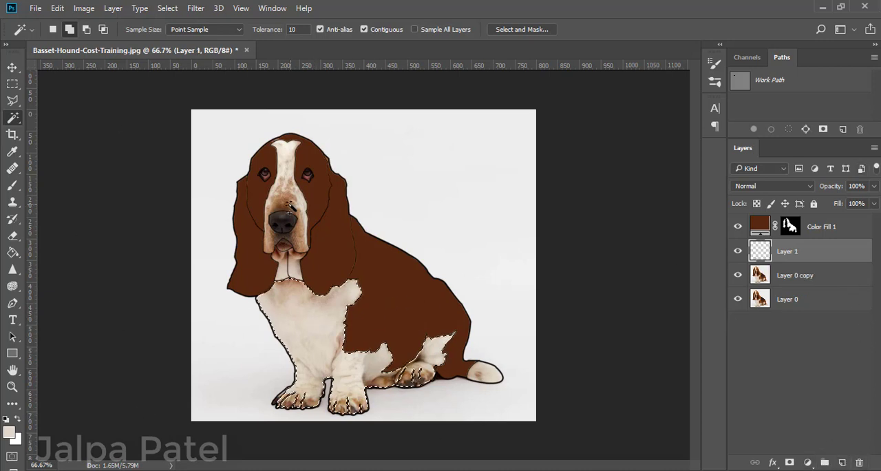
{"action": "left_click", "coordinate": [291, 271]}
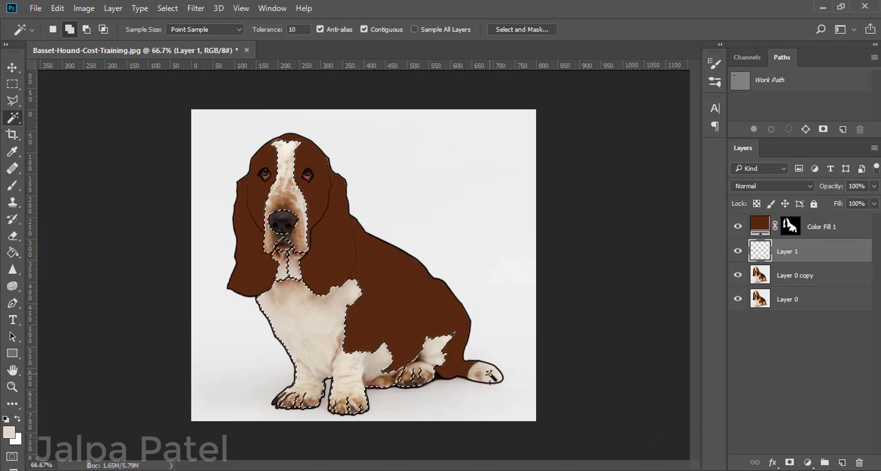
{"action": "left_click", "coordinate": [807, 462]}
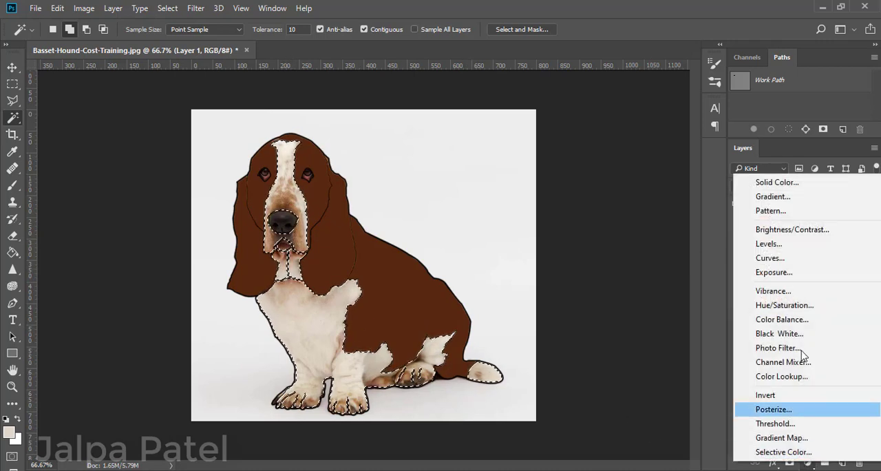
{"action": "left_click", "coordinate": [792, 183]}
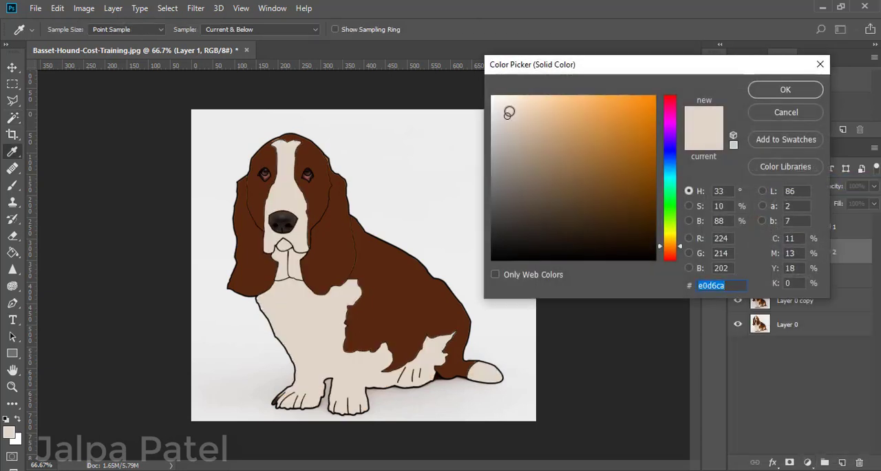
{"action": "left_click", "coordinate": [785, 93]}
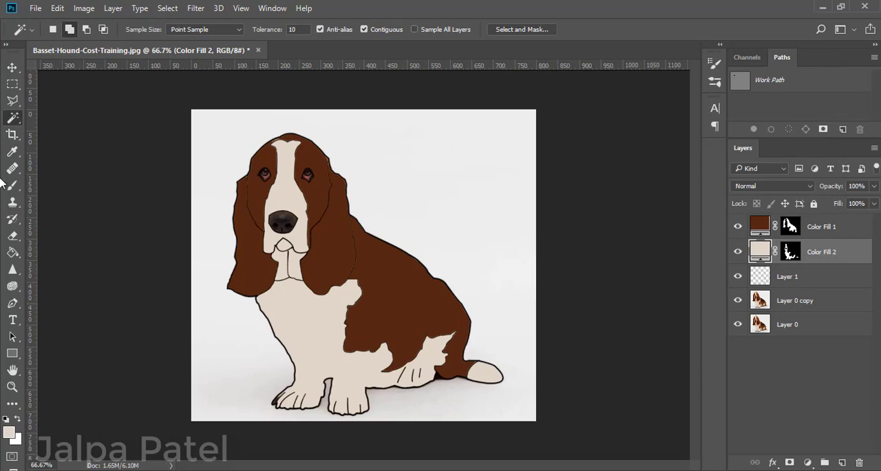
Select the nose on Layer 1 with the Magic Wand and add a Solid Color fill layer in near-black #23201d.
{"action": "left_click", "coordinate": [753, 279]}
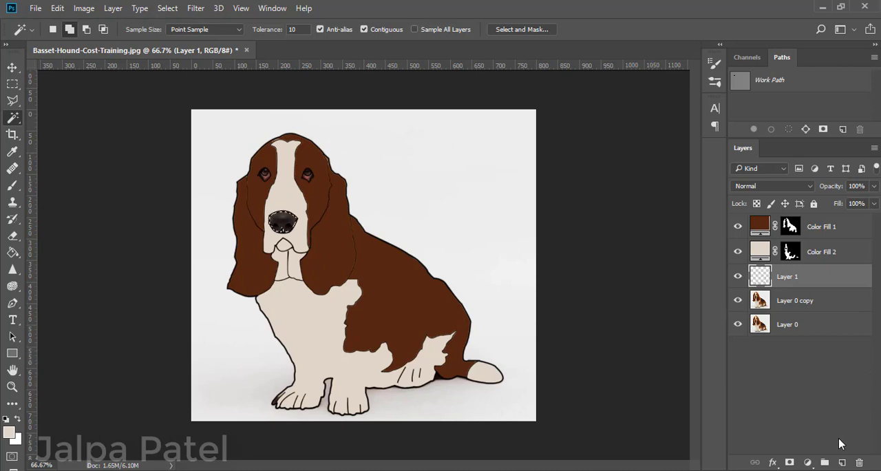
{"action": "left_click", "coordinate": [807, 462]}
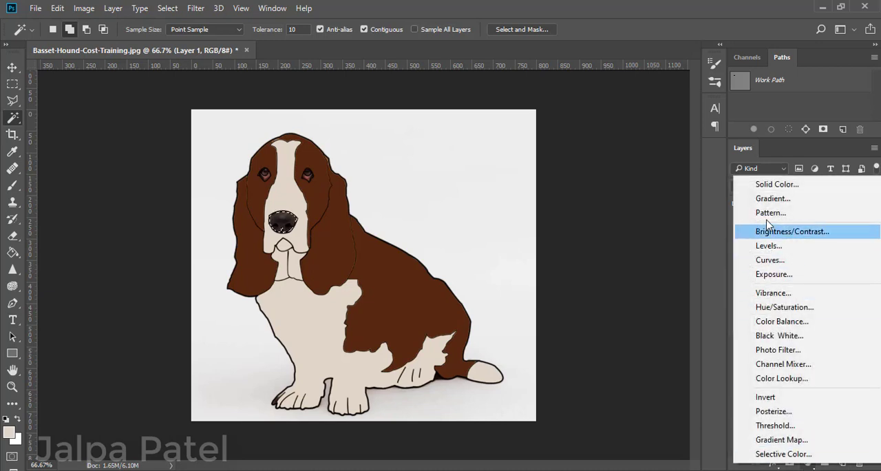
{"action": "left_click", "coordinate": [770, 184]}
{"action": "mouse_move", "coordinate": [523, 241]}
{"action": "left_mouse_down"}
{"action": "mouse_move", "coordinate": [527, 222]}
{"action": "mouse_move", "coordinate": [519, 237]}
{"action": "left_mouse_up"}
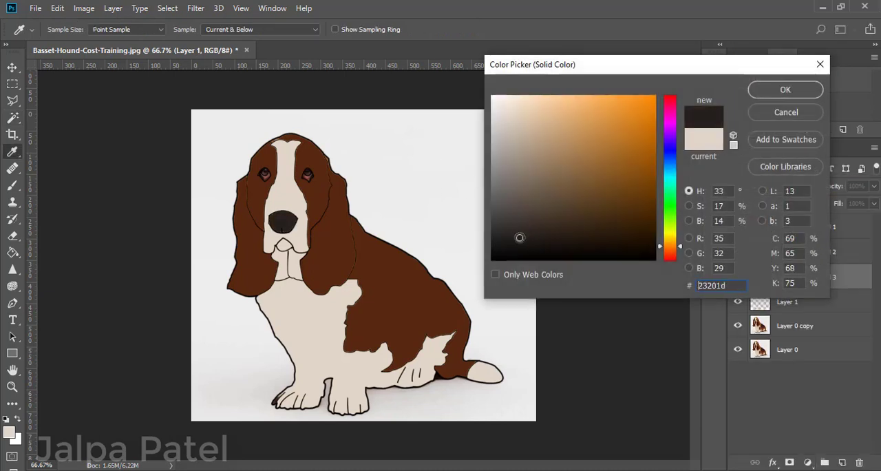
{"action": "left_click", "coordinate": [778, 91]}
Select the pink lower part of both eyes on Layer 1 with the Magic Wand.
{"action": "left_click", "coordinate": [754, 303]}
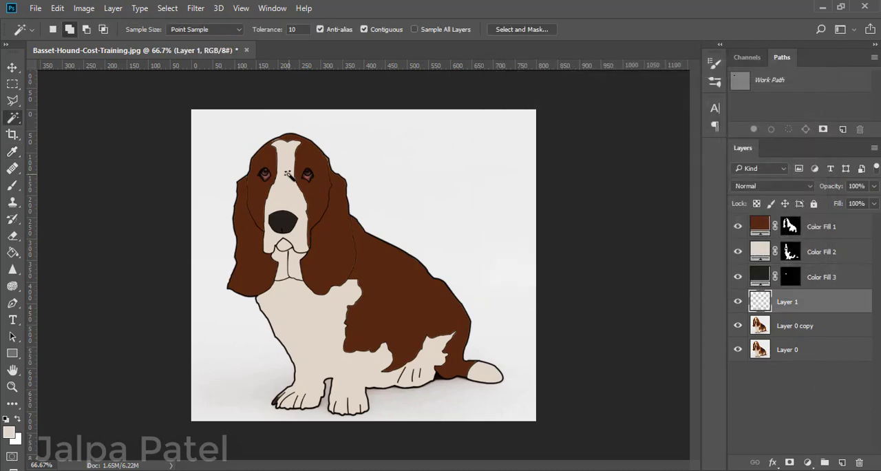
{"action": "key", "text": "ctrl+plus"}
{"action": "key", "text": "ctrl+plus"}
{"action": "scroll", "coordinate": [289, 175], "scroll_direction": "up", "scroll_amount": 5}
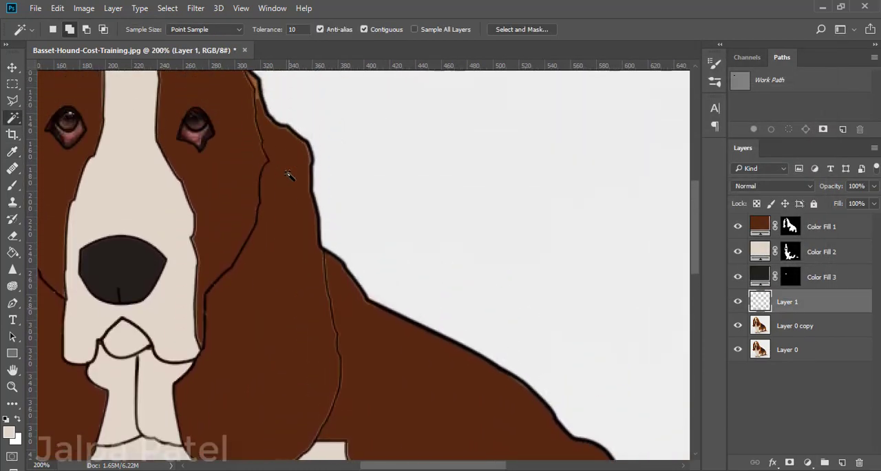
{"action": "scroll", "coordinate": [241, 174], "scroll_direction": "up", "scroll_amount": 2}
{"action": "left_click", "coordinate": [196, 282]}
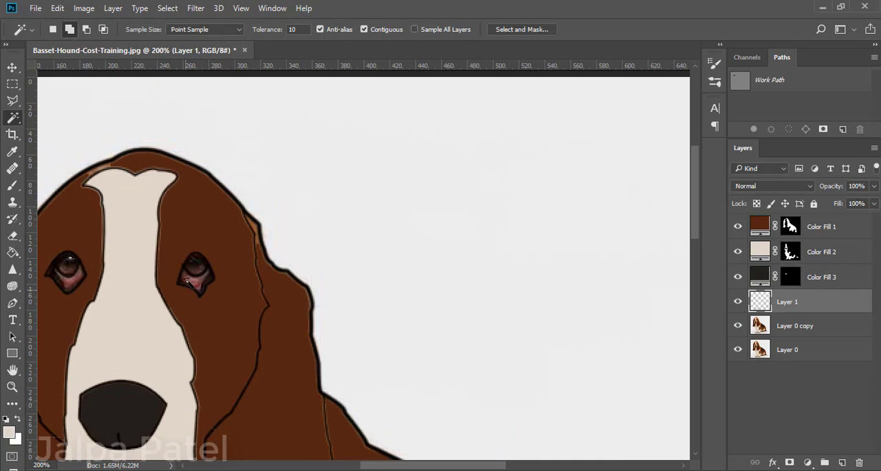
{"action": "left_click", "coordinate": [71, 287]}
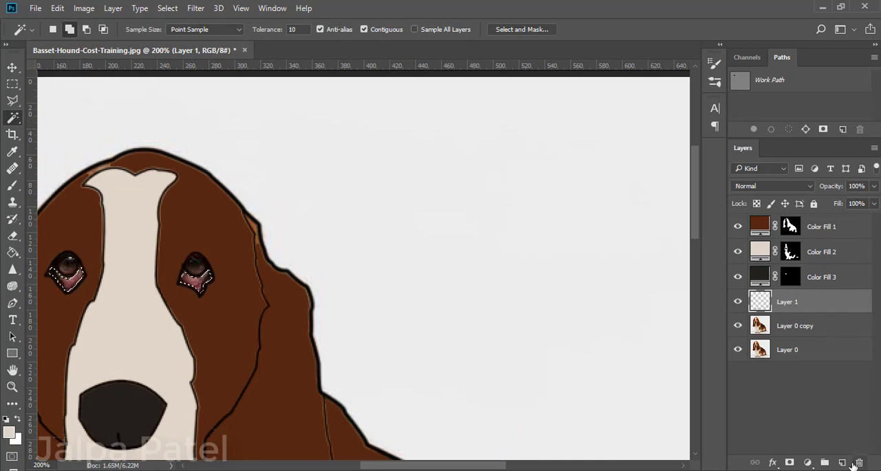
Add a Solid Color fill layer over the selected lower eye areas in pink #ff9ba4.
{"action": "left_click", "coordinate": [808, 462]}
{"action": "left_click", "coordinate": [737, 189]}
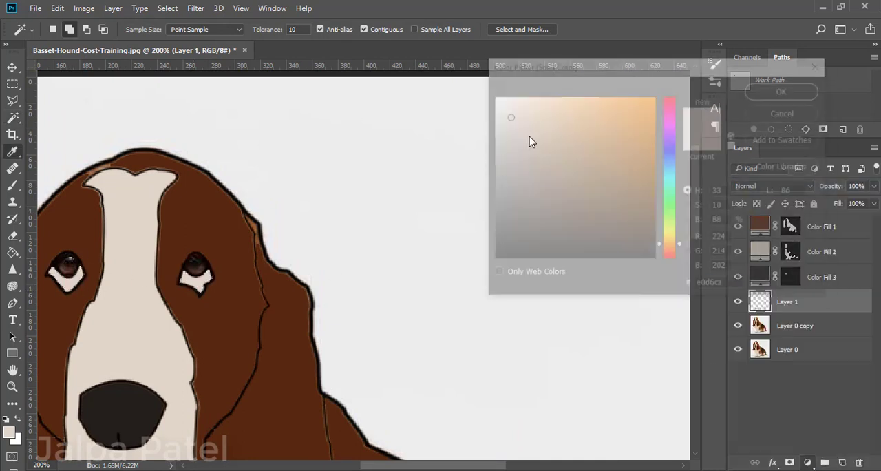
{"action": "left_click_drag", "start_coordinate": [671, 239], "coordinate": [673, 109]}
{"action": "mouse_move", "coordinate": [518, 95]}
{"action": "left_mouse_down"}
{"action": "mouse_move", "coordinate": [539, 96]}
{"action": "mouse_move", "coordinate": [532, 93]}
{"action": "mouse_move", "coordinate": [531, 109]}
{"action": "left_mouse_up"}
{"action": "left_click_drag", "start_coordinate": [676, 123], "coordinate": [674, 99]}
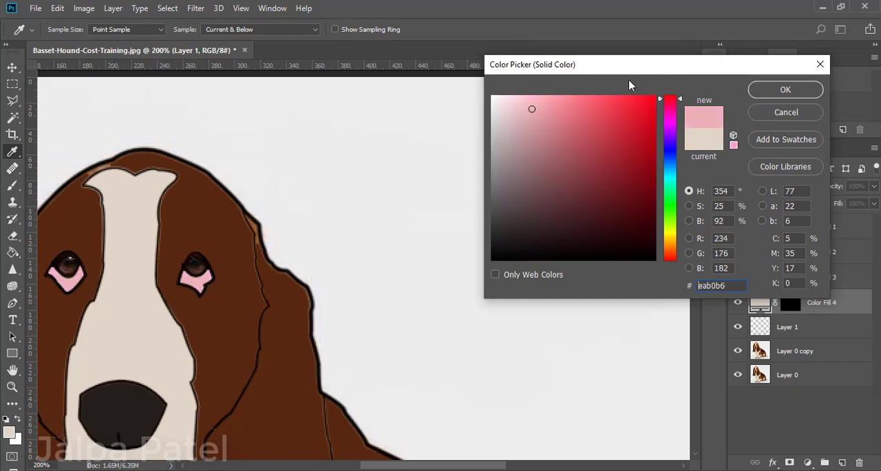
{"action": "left_click", "coordinate": [533, 101]}
{"action": "mouse_move", "coordinate": [533, 102]}
{"action": "left_mouse_down"}
{"action": "mouse_move", "coordinate": [528, 122]}
{"action": "mouse_move", "coordinate": [516, 100]}
{"action": "mouse_move", "coordinate": [546, 99]}
{"action": "mouse_move", "coordinate": [521, 93]}
{"action": "mouse_move", "coordinate": [532, 96]}
{"action": "left_mouse_up"}
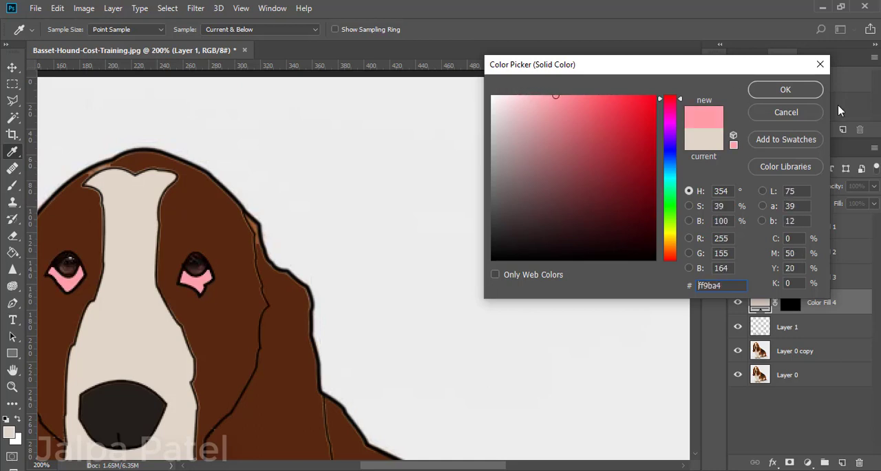
{"action": "left_click", "coordinate": [785, 90]}
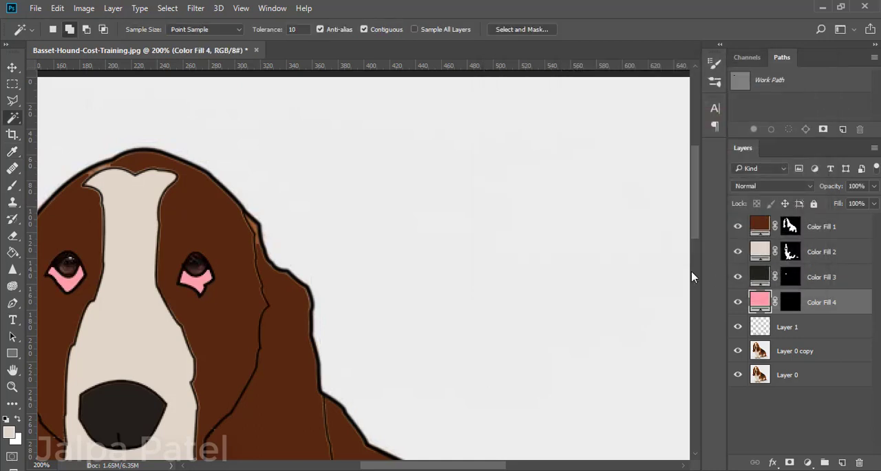
Change the colour of the lower eye fill layer to pale pink #fcd3d7.
{"action": "double_click", "coordinate": [759, 301]}
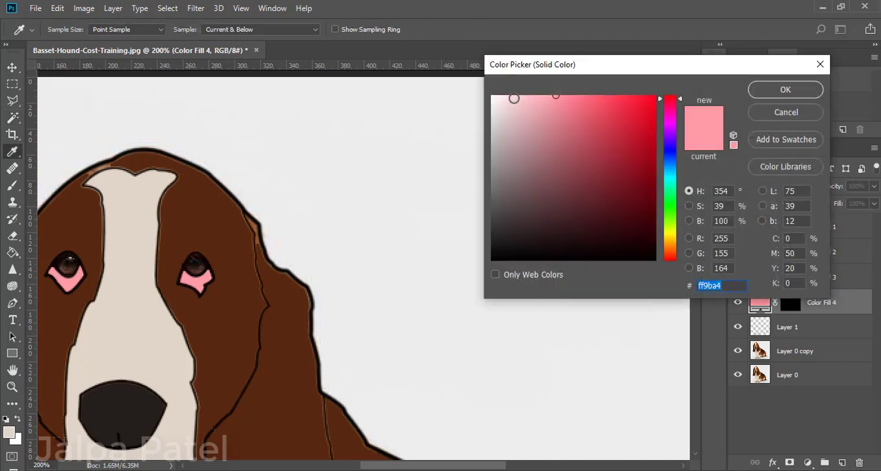
{"action": "left_click_drag", "start_coordinate": [521, 98], "coordinate": [518, 97]}
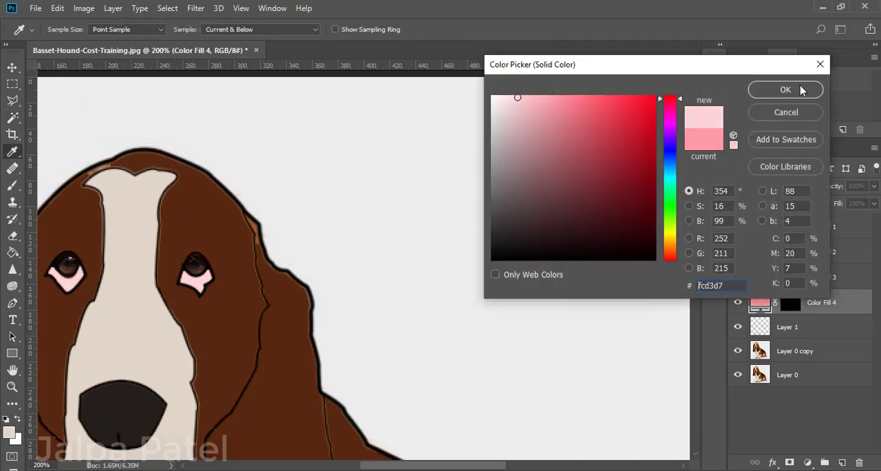
{"action": "left_click", "coordinate": [798, 90]}
Select both eyeballs on Layer 1 with the Magic Wand and add a Solid Color fill layer in dark olive brown.
{"action": "key", "text": "w"}
{"action": "left_click", "coordinate": [764, 328]}
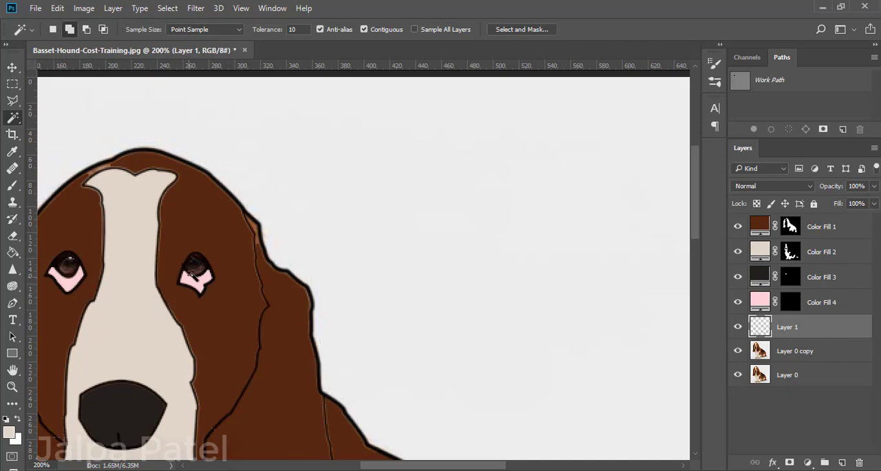
{"action": "left_click", "coordinate": [197, 264]}
{"action": "left_click", "coordinate": [67, 265], "text": "shift"}
{"action": "scroll", "coordinate": [158, 377], "scroll_direction": "down", "scroll_amount": 3}
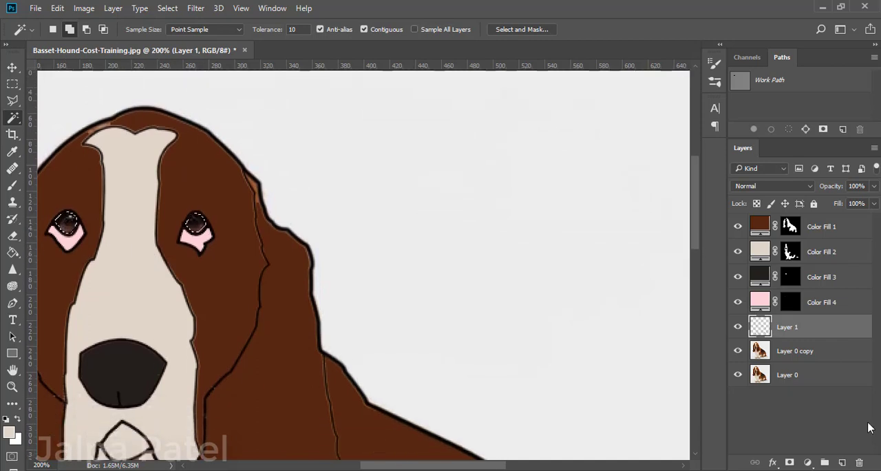
{"action": "left_click", "coordinate": [807, 461]}
{"action": "left_click", "coordinate": [776, 182]}
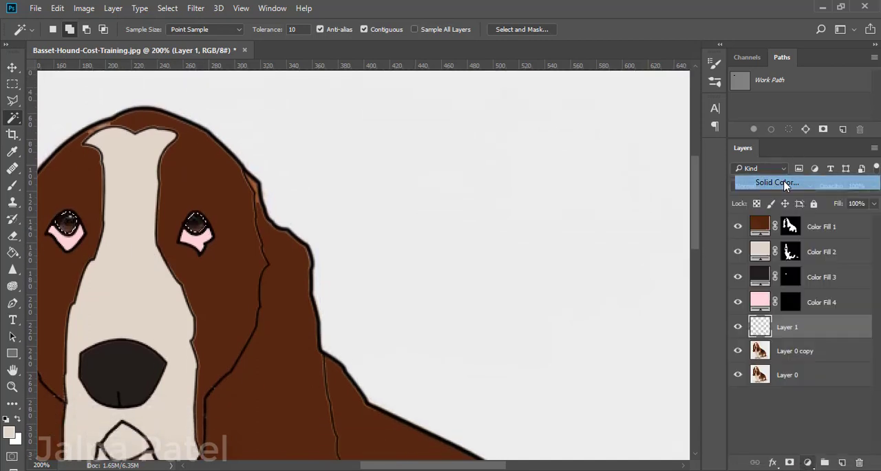
{"action": "mouse_move", "coordinate": [561, 133]}
{"action": "left_mouse_down"}
{"action": "mouse_move", "coordinate": [550, 206]}
{"action": "mouse_move", "coordinate": [527, 236]}
{"action": "mouse_move", "coordinate": [621, 220]}
{"action": "mouse_move", "coordinate": [626, 206]}
{"action": "left_mouse_up"}
{"action": "left_click", "coordinate": [798, 86]}
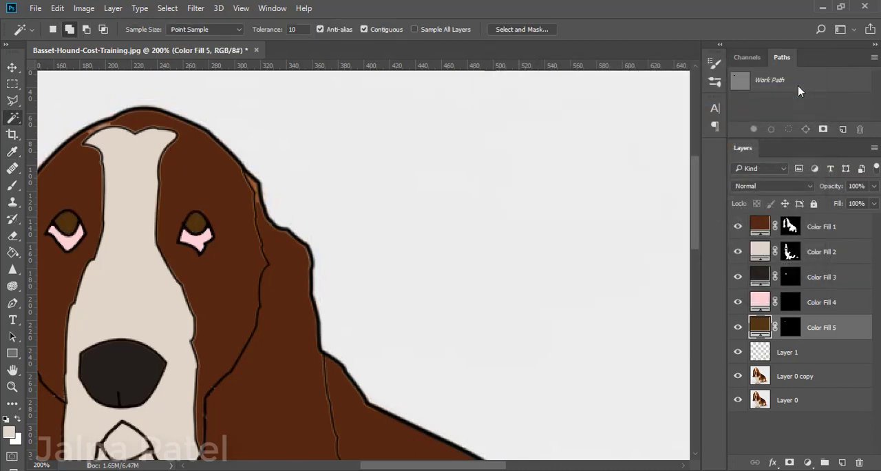
Sample a lighter orange-brown as the foreground colour with the Eyedropper.
{"action": "key", "text": "ctrl+minus"}
{"action": "key", "text": "ctrl+plus"}
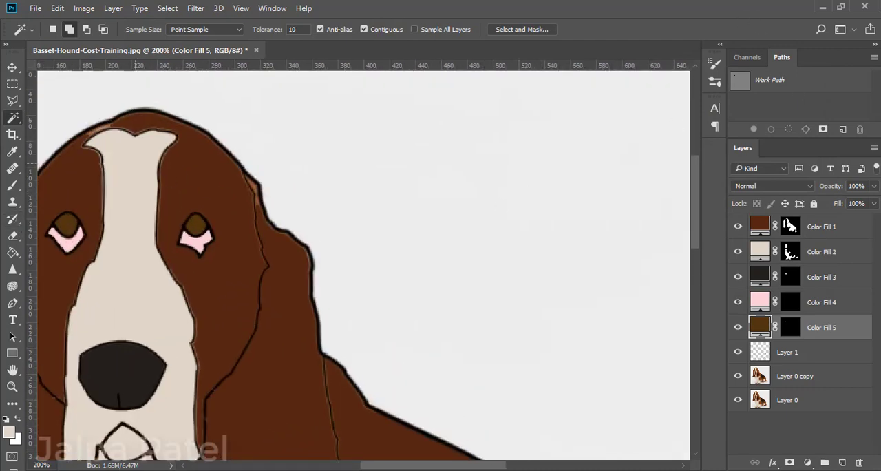
{"action": "left_click", "coordinate": [12, 151]}
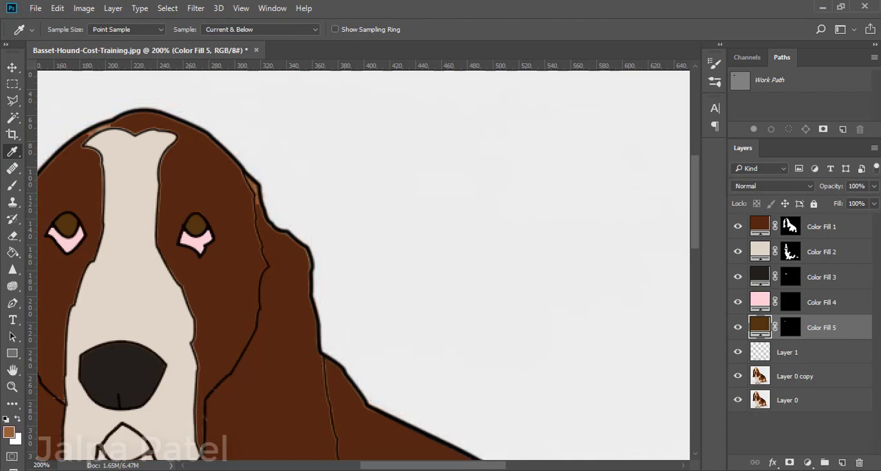
Recolour the Color Fill 1 fur layer with the sampled orange-brown foreground colour.
{"action": "left_click", "coordinate": [761, 230]}
{"action": "key", "text": "alt+BackSpace"}
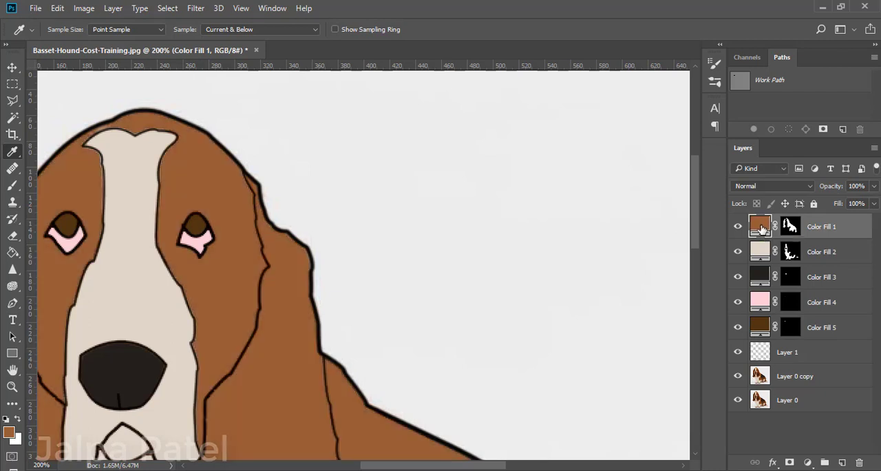
{"action": "key", "text": "ctrl+minus"}
{"action": "key", "text": "ctrl+minus"}
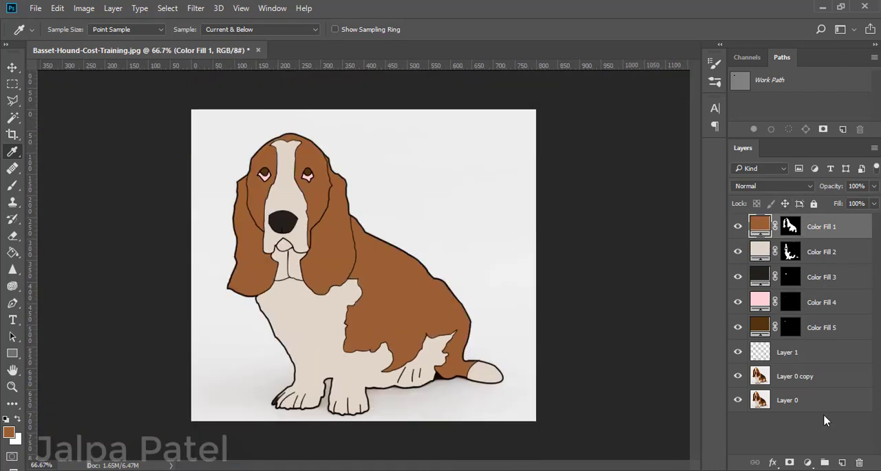
Duplicate Layer 0 copy and move the duplicate to the top of the layer stack.
{"action": "left_click", "coordinate": [758, 377]}
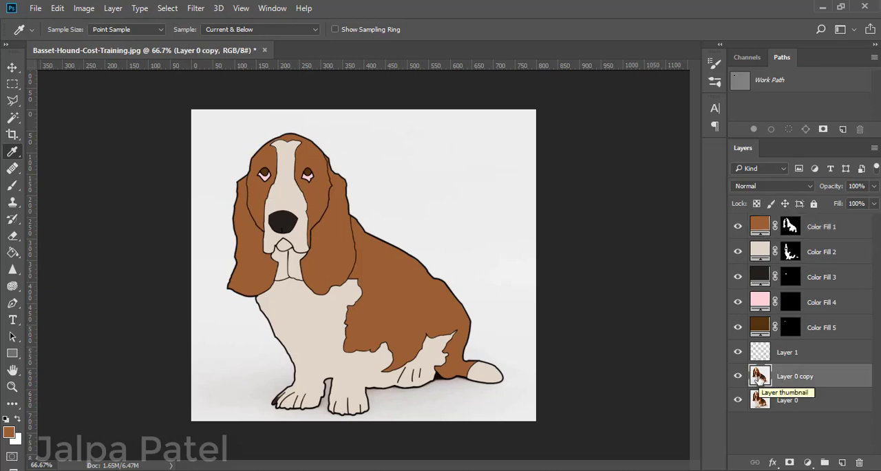
{"action": "left_click_drag", "start_coordinate": [851, 380], "coordinate": [842, 462]}
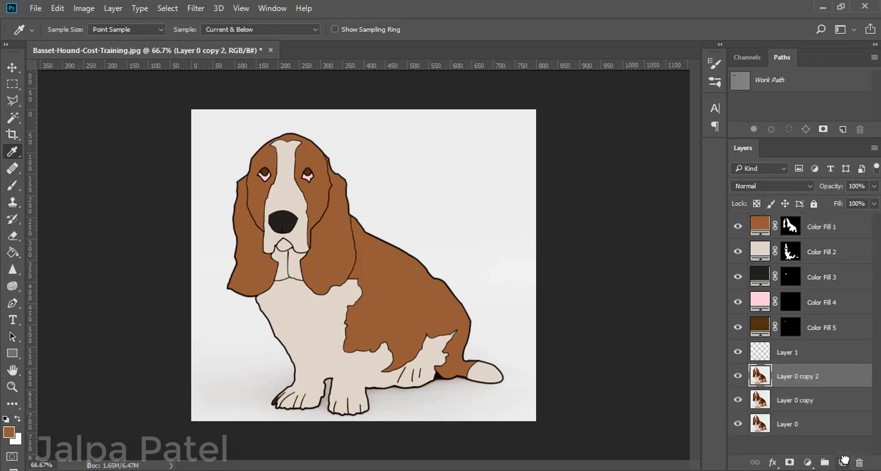
{"action": "left_click_drag", "start_coordinate": [833, 381], "coordinate": [792, 224]}
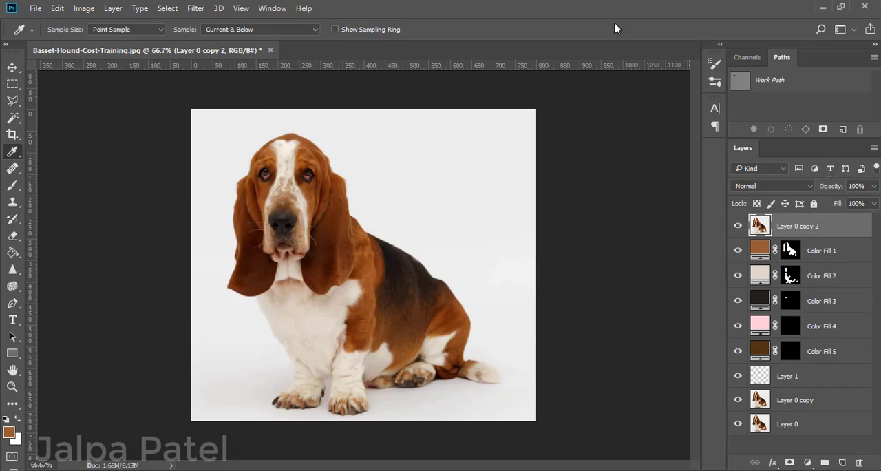
Convert Layer 0 copy 2 to greyscale with the Black & White adjustment, using the Default preset.
{"action": "left_click", "coordinate": [83, 8]}
{"action": "mouse_move", "coordinate": [93, 41]}
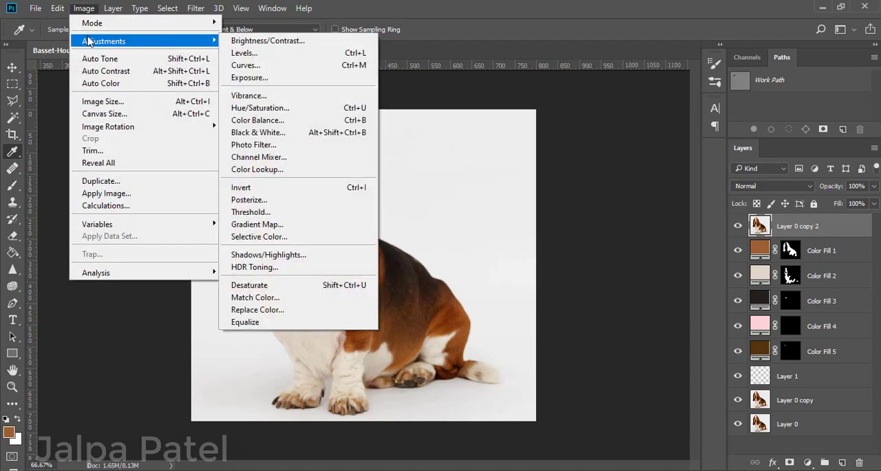
{"action": "left_click", "coordinate": [276, 133]}
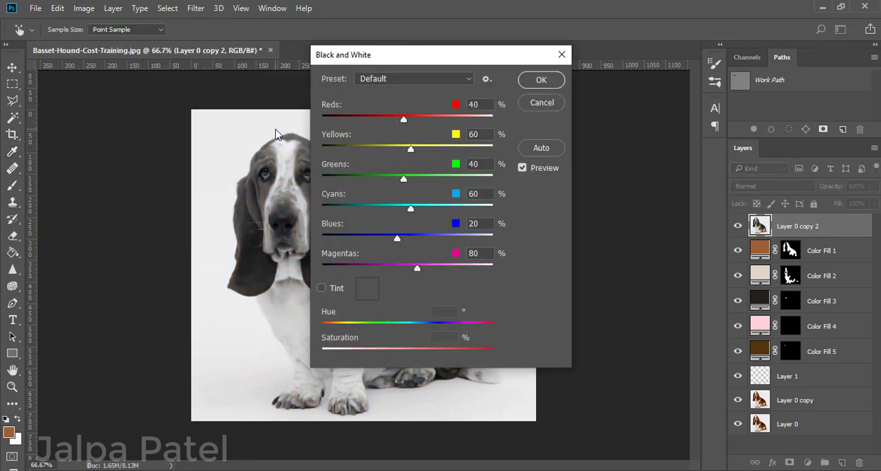
{"action": "left_click", "coordinate": [535, 79]}
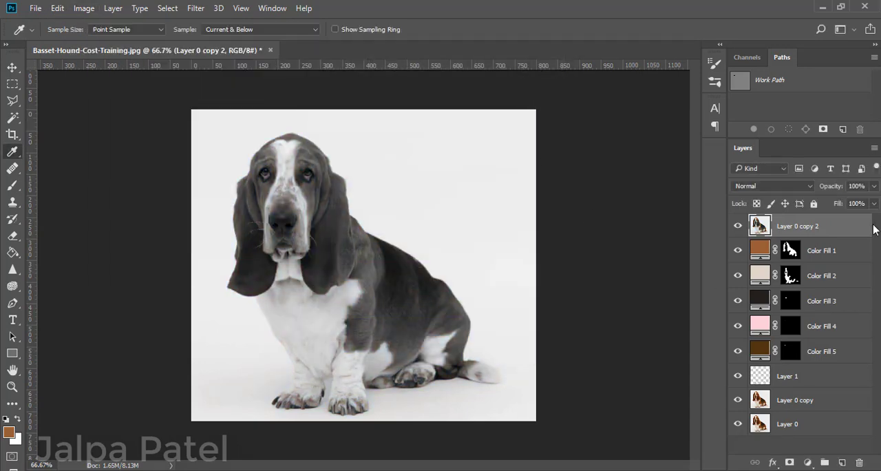
Set the blending mode of Layer 0 copy 2 to Multiply and its opacity to 42%.
{"action": "left_click", "coordinate": [787, 186]}
{"action": "left_click", "coordinate": [767, 221]}
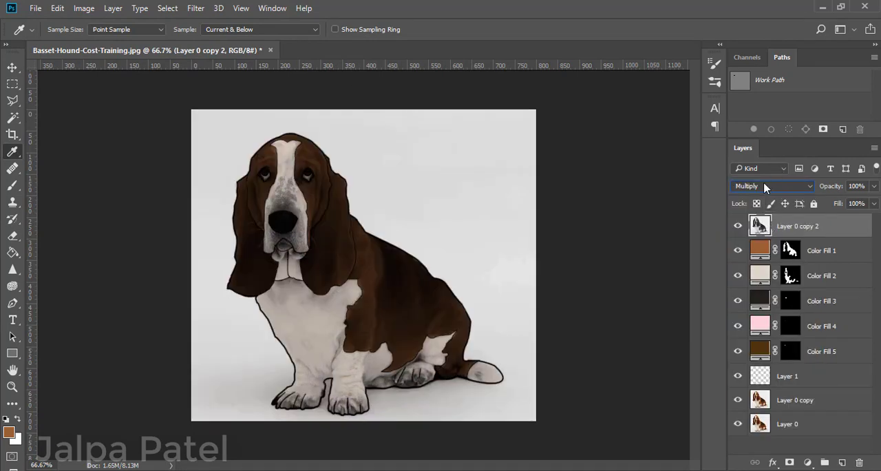
{"action": "key", "text": "ctrl+minus"}
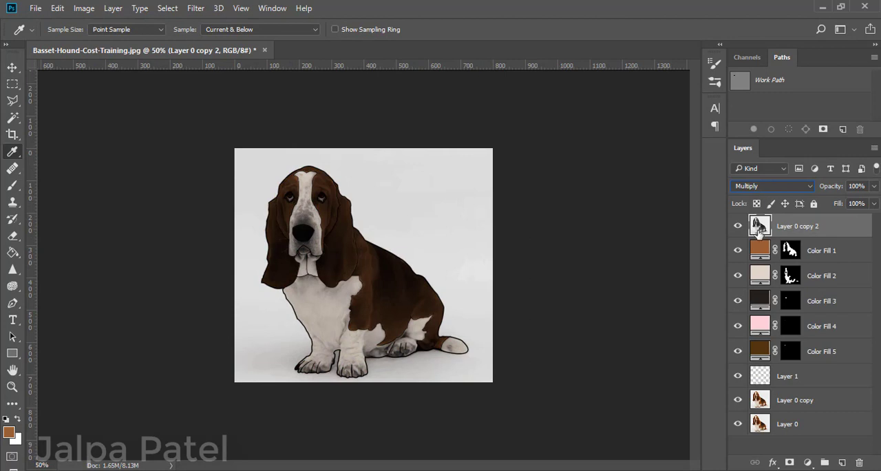
{"action": "left_click", "coordinate": [873, 185]}
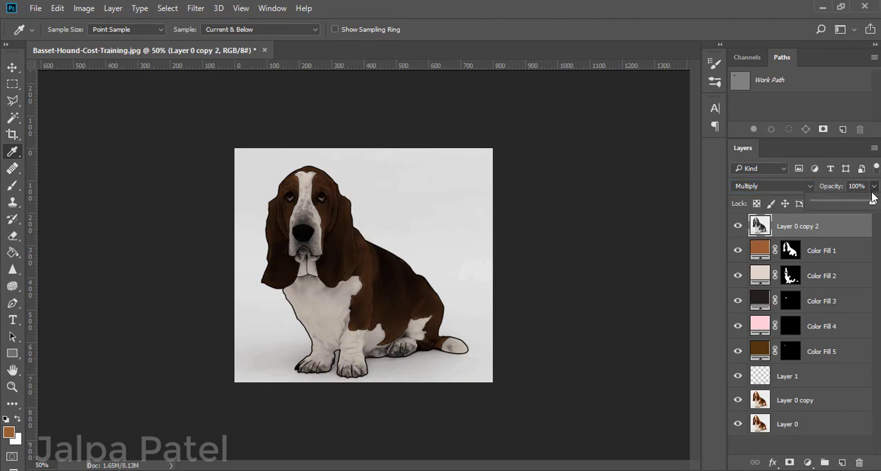
{"action": "left_click_drag", "start_coordinate": [872, 203], "coordinate": [851, 200]}
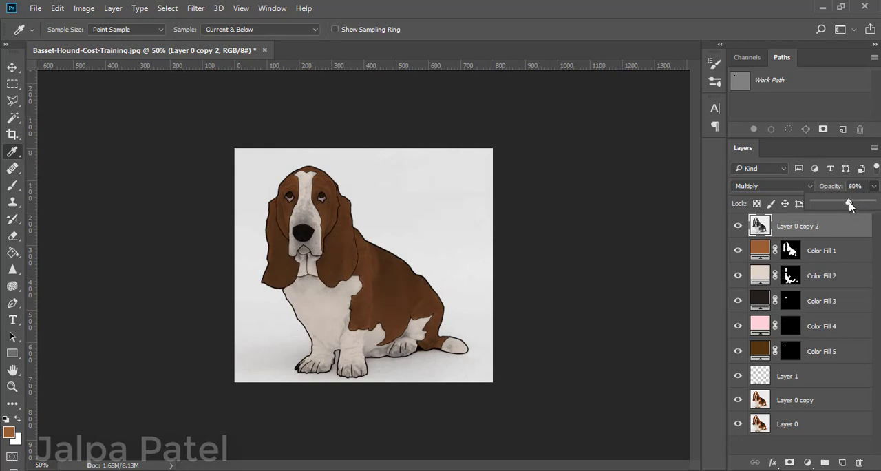
{"action": "mouse_move", "coordinate": [851, 205]}
{"action": "left_mouse_down"}
{"action": "mouse_move", "coordinate": [828, 206]}
{"action": "mouse_move", "coordinate": [838, 207]}
{"action": "left_mouse_up"}
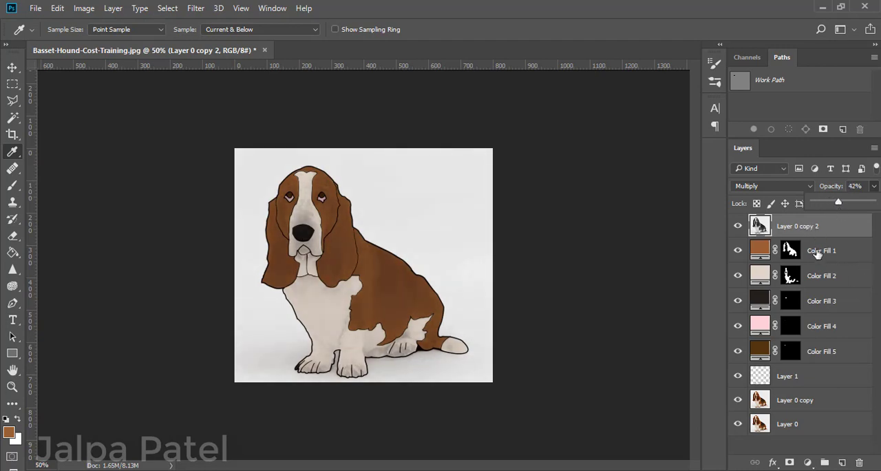
Group all layers from Layer 0 copy 2 down to Layer 0 copy, leaving Layer 0 outside the group.
{"action": "left_click", "coordinate": [819, 253], "text": "shift"}
{"action": "left_click", "coordinate": [823, 276], "text": "shift"}
{"action": "left_click", "coordinate": [815, 310], "text": "shift"}
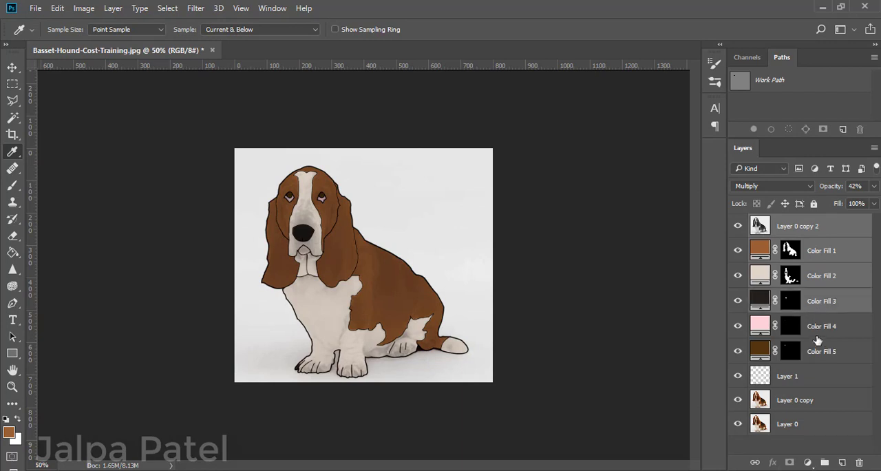
{"action": "left_click", "coordinate": [817, 336], "text": "shift"}
{"action": "left_click", "coordinate": [817, 358], "text": "shift"}
{"action": "left_click", "coordinate": [812, 380], "text": "shift"}
{"action": "left_click", "coordinate": [799, 407], "text": "shift"}
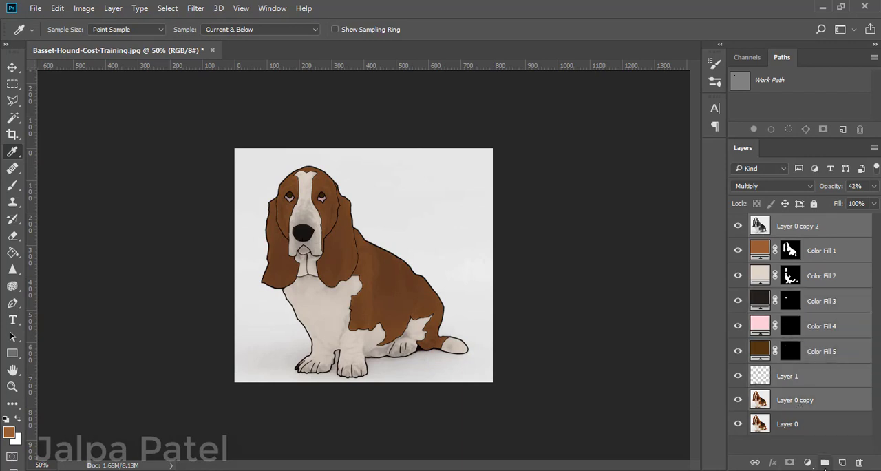
{"action": "left_click", "coordinate": [823, 462]}
Toggle the visibility of Group 1 and Layer 0 to compare the cartoon with the original photo.
{"action": "left_click", "coordinate": [736, 221]}
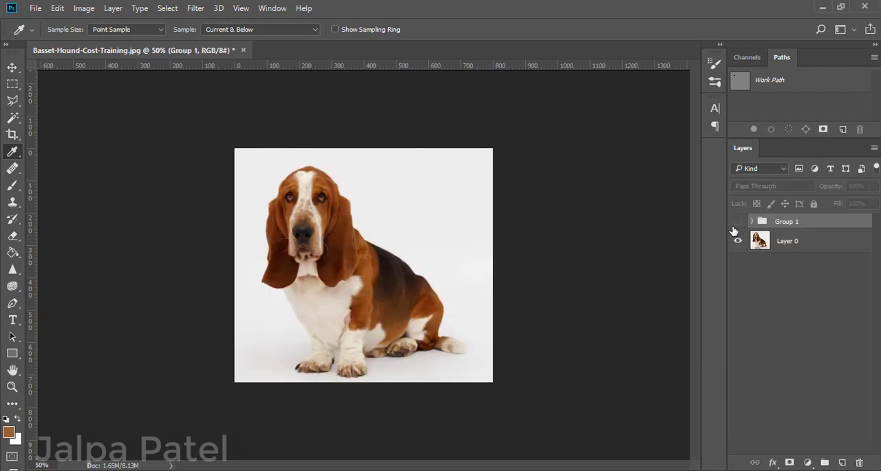
{"action": "left_click", "coordinate": [737, 240]}
{"action": "left_click", "coordinate": [737, 222]}
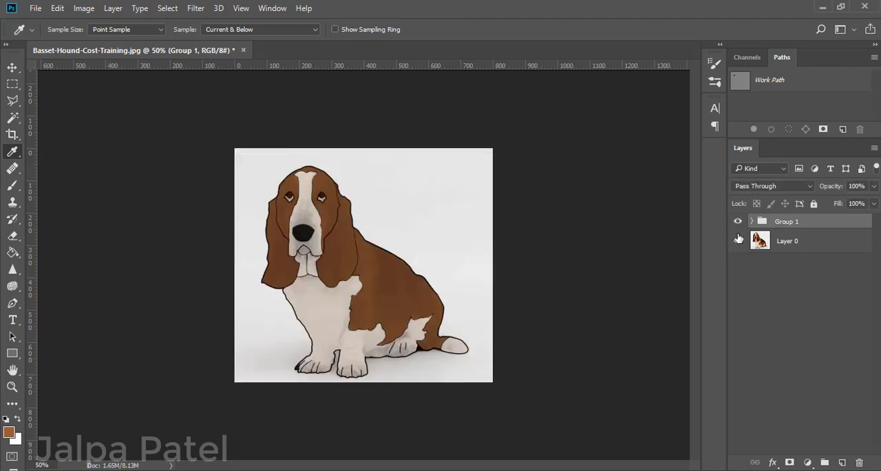
{"action": "left_click", "coordinate": [737, 221]}
{"action": "left_click", "coordinate": [737, 221]}
Expand Group 1 and toggle the greyscale Layer 0 copy 2 off and on to check its shading effect.
{"action": "left_click", "coordinate": [752, 222]}
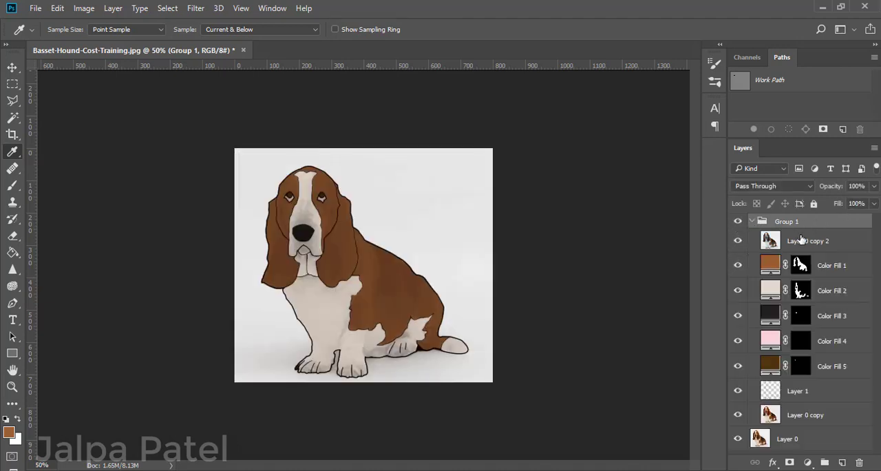
{"action": "left_click", "coordinate": [805, 241]}
{"action": "left_click", "coordinate": [871, 188]}
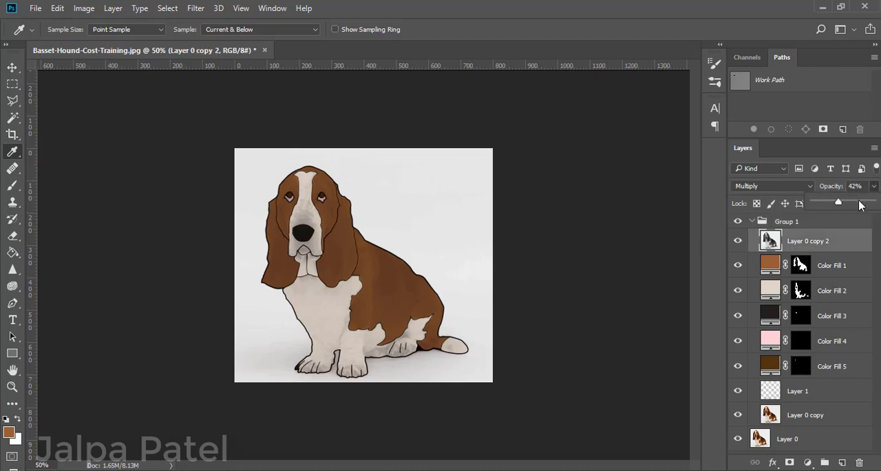
{"action": "left_click", "coordinate": [737, 241]}
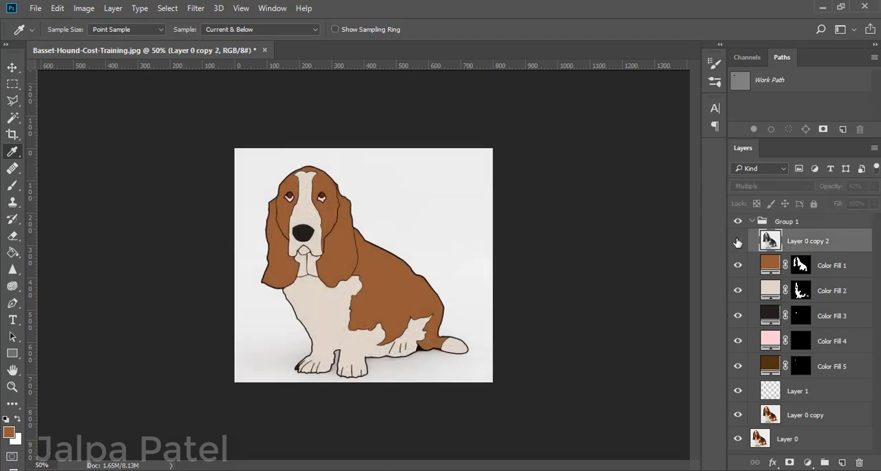
{"action": "left_click", "coordinate": [737, 241]}
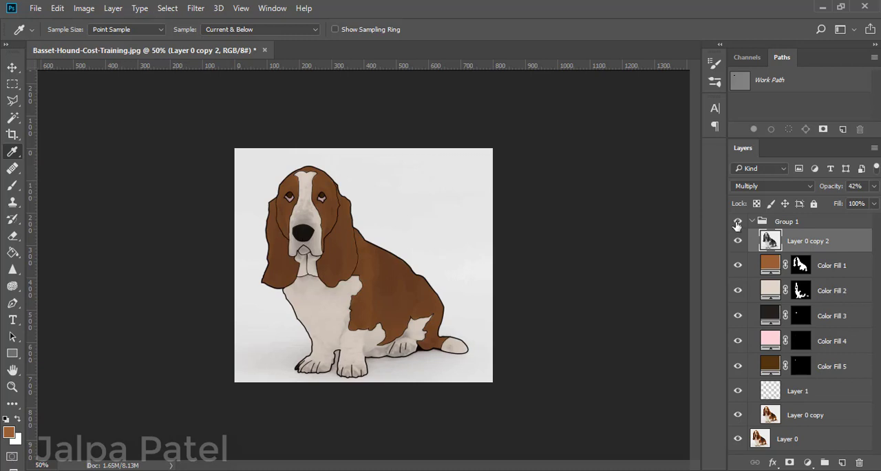
Try a darker reddish brown sampled from the original photo on the Color Fill 1 fur layer, and undo it.
{"action": "left_click", "coordinate": [737, 223]}
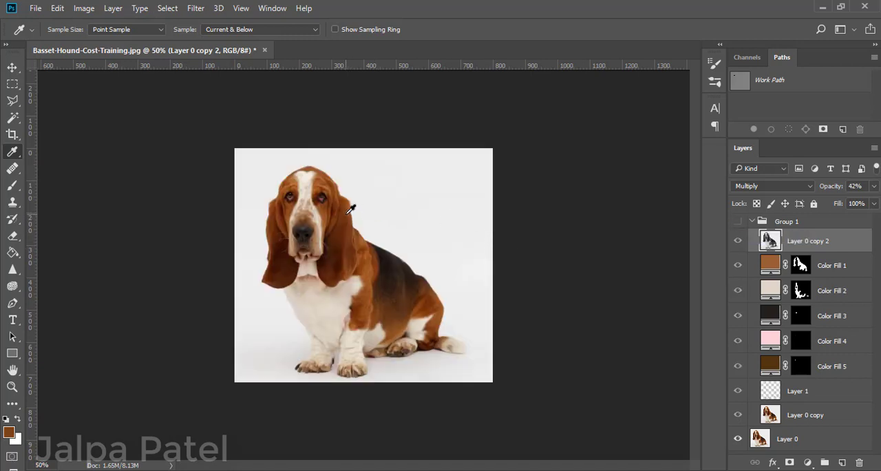
{"action": "left_click", "coordinate": [769, 269]}
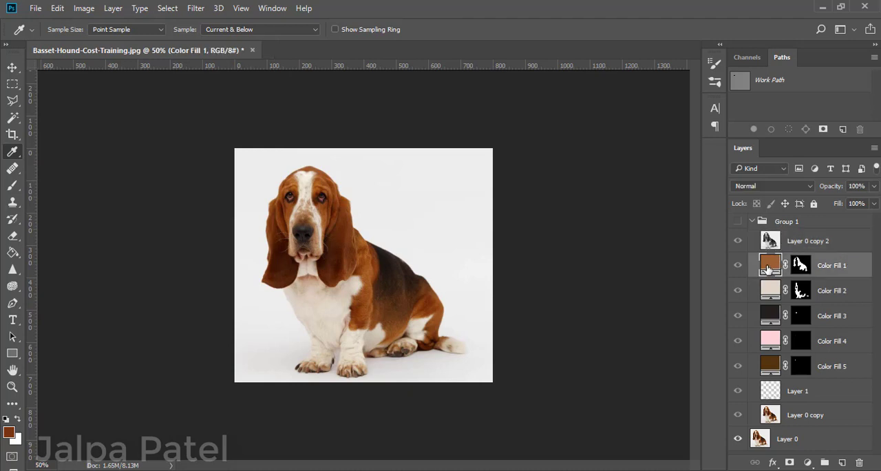
{"action": "left_click", "coordinate": [737, 223]}
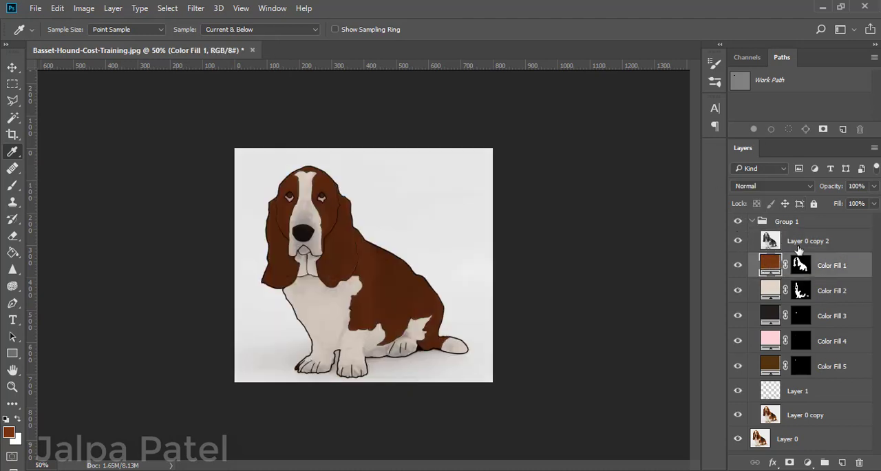
{"action": "left_click", "coordinate": [819, 242]}
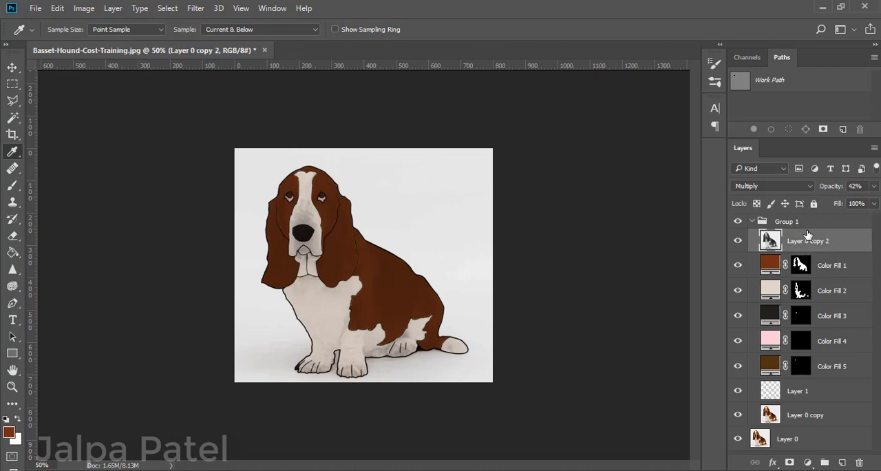
{"action": "key", "text": "ctrl+z"}
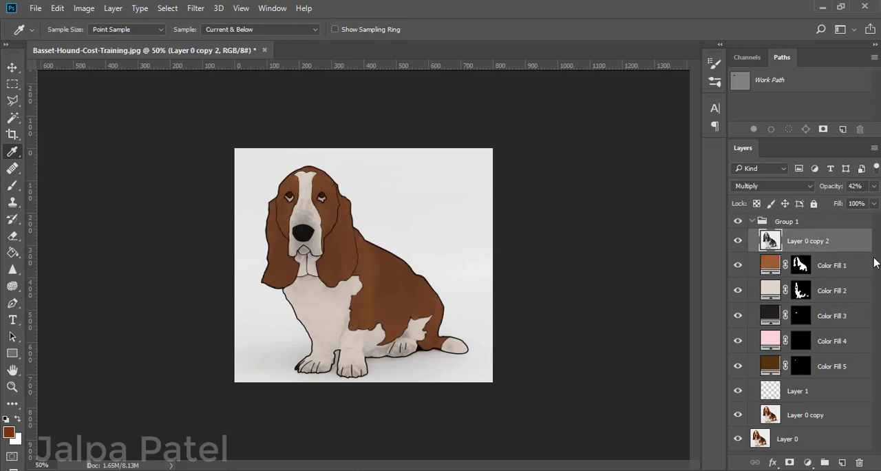
Collapse Group 1 and toggle its visibility to compare the cartoon and the photo again.
{"action": "left_click", "coordinate": [753, 223]}
{"action": "left_click", "coordinate": [752, 221]}
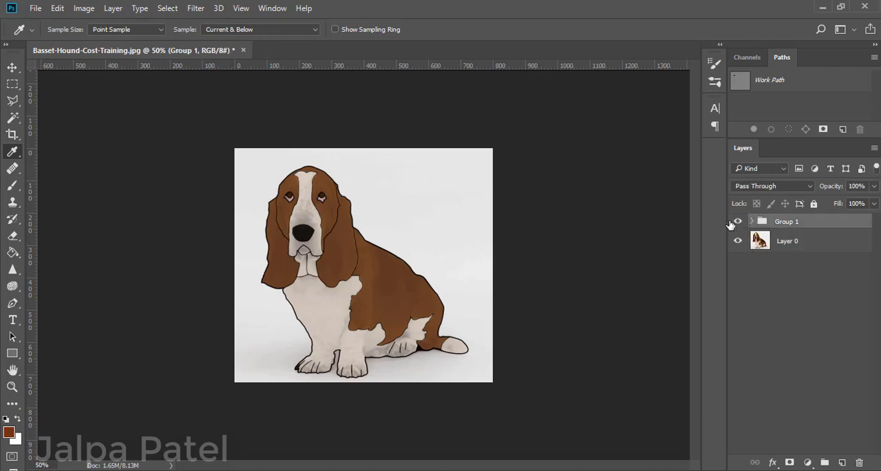
{"action": "left_click", "coordinate": [737, 221]}
{"action": "left_click", "coordinate": [737, 222]}
Load Layer 1's outlines as a selection, invert it, lighten the black lines, and deselect with Group 1 active.
{"action": "left_click", "coordinate": [751, 221]}
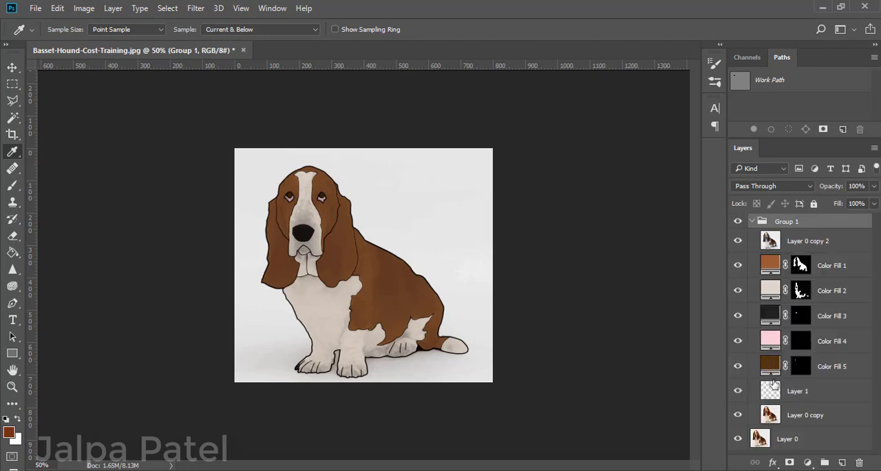
{"action": "left_click", "coordinate": [772, 387]}
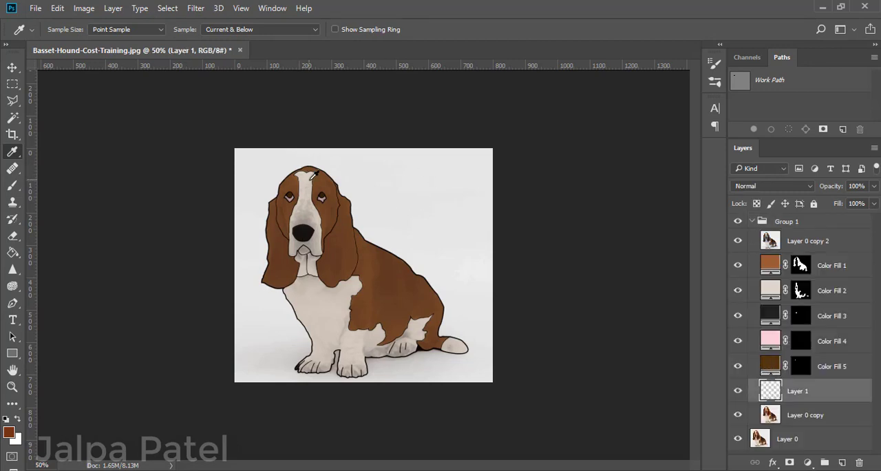
{"action": "left_click", "coordinate": [769, 391], "text": "ctrl"}
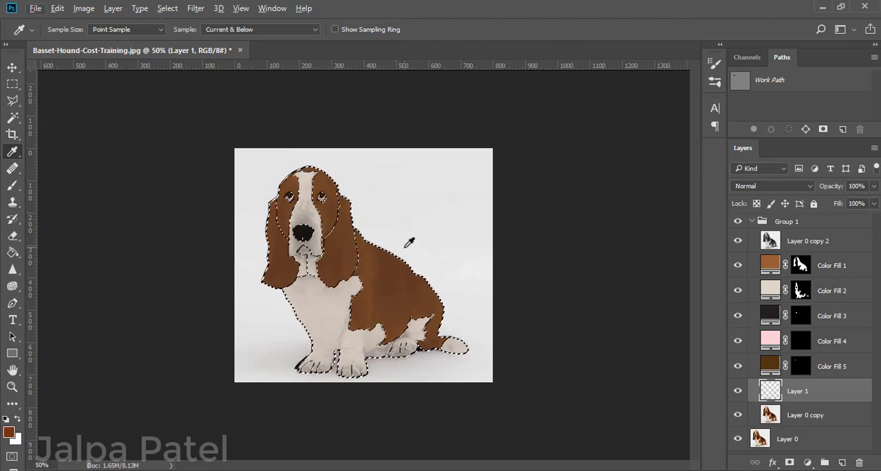
{"action": "key", "text": "ctrl+alt+i"}
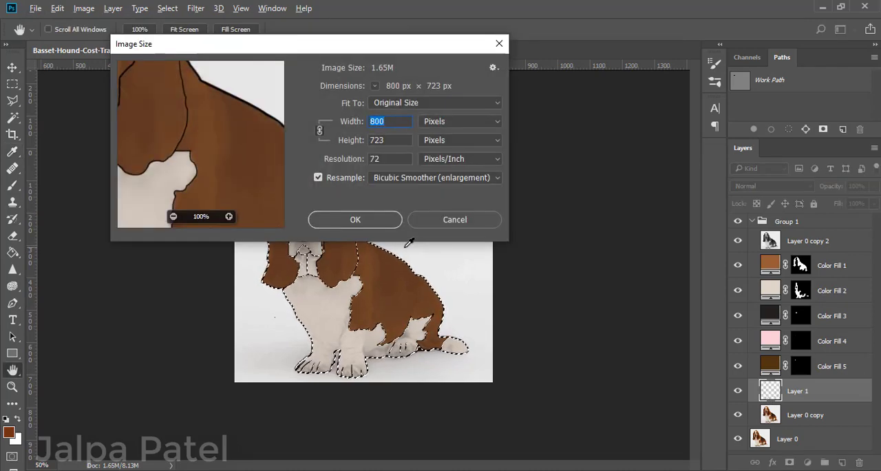
{"action": "left_click", "coordinate": [500, 43]}
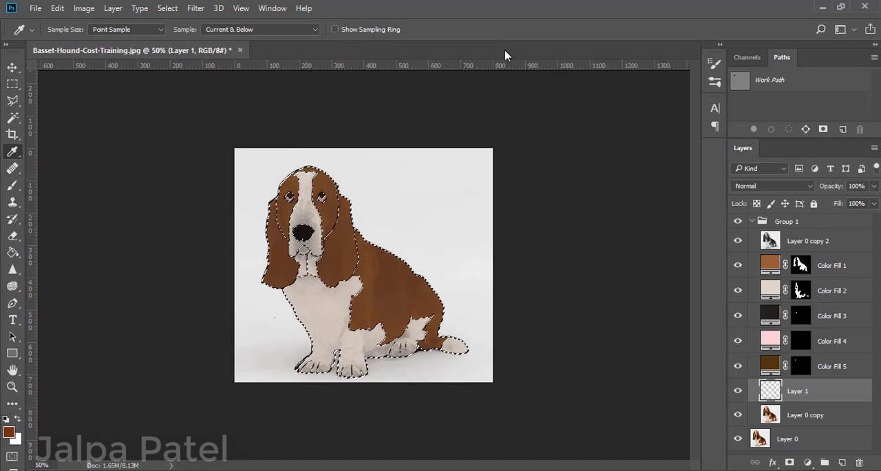
{"action": "key", "text": "ctrl+shift+i"}
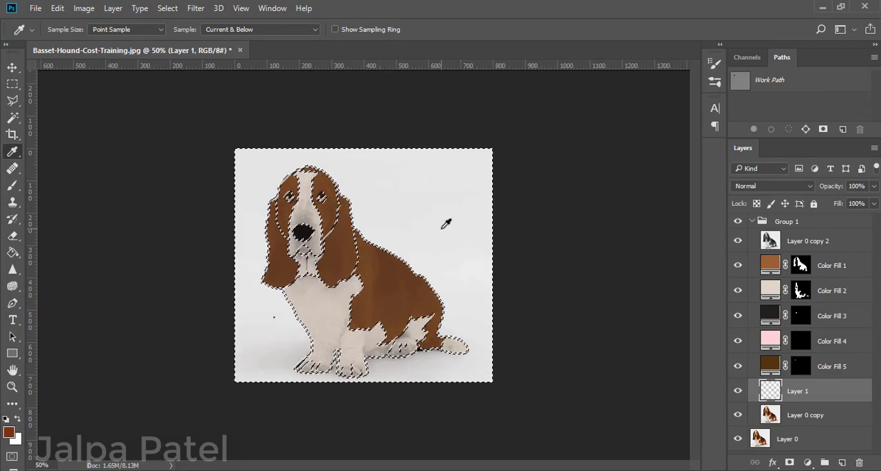
{"action": "key", "text": "ctrl+d"}
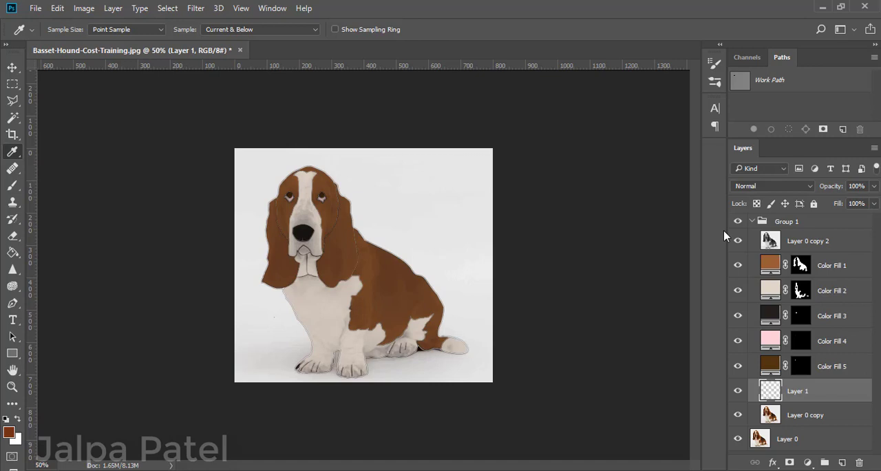
{"action": "left_click", "coordinate": [742, 224]}
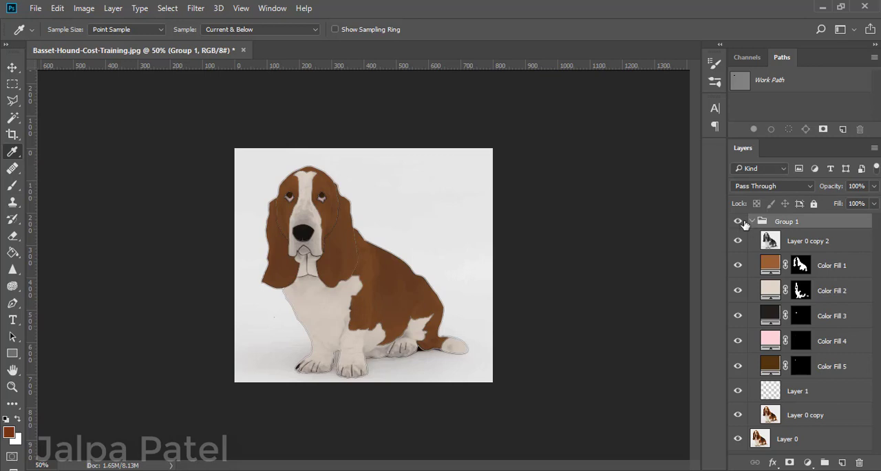
Toggle Group 1's visibility to compare the cartoon with the original photo, and collapse the group.
{"action": "left_click", "coordinate": [738, 221]}
{"action": "left_click", "coordinate": [738, 222]}
{"action": "left_click", "coordinate": [751, 221]}
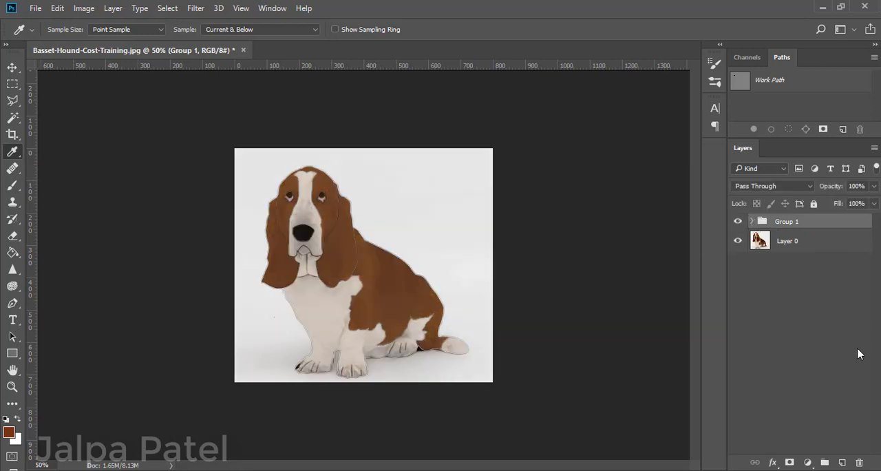
Set the foreground colour to black, 000000.
{"action": "left_click", "coordinate": [9, 432]}
{"action": "left_click_drag", "start_coordinate": [495, 256], "coordinate": [479, 273]}
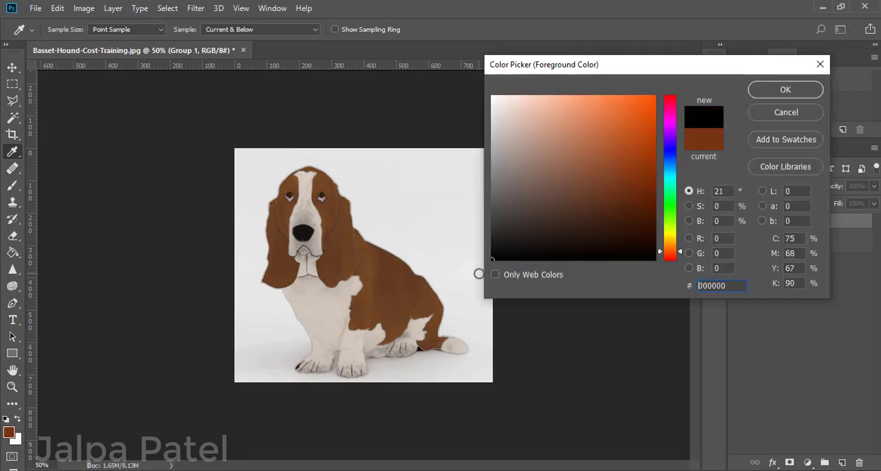
{"action": "left_click", "coordinate": [783, 90]}
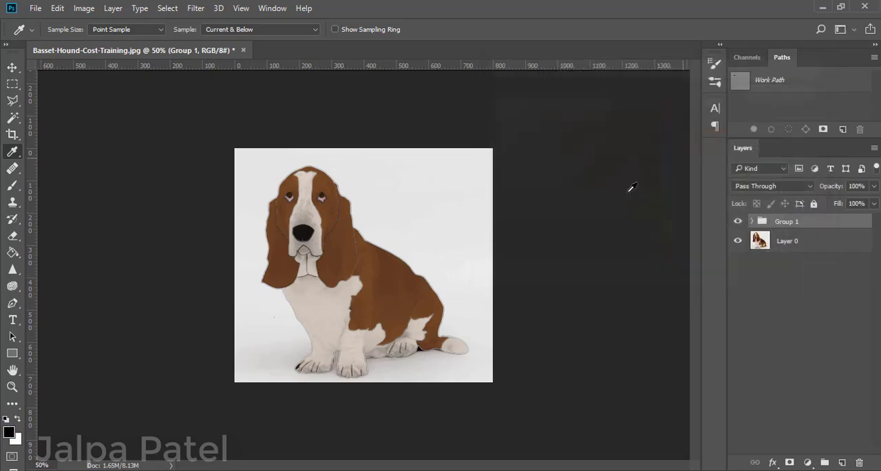
Expand Group 1, load Layer 0 copy's pixels as a selection to fill its outlines with black, deselect, and make Group 1 active.
{"action": "left_click", "coordinate": [752, 221]}
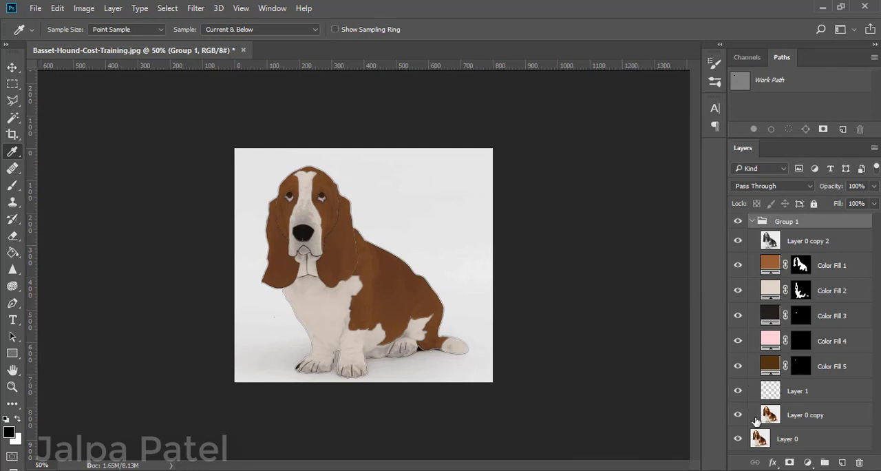
{"action": "left_click_drag", "start_coordinate": [770, 421], "coordinate": [771, 388]}
{"action": "left_click", "coordinate": [771, 387], "text": "ctrl"}
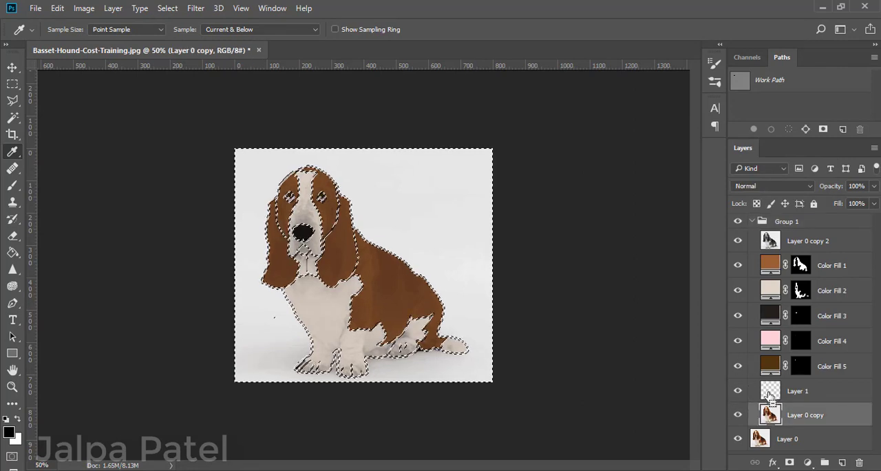
{"action": "key", "text": "ctrl+d"}
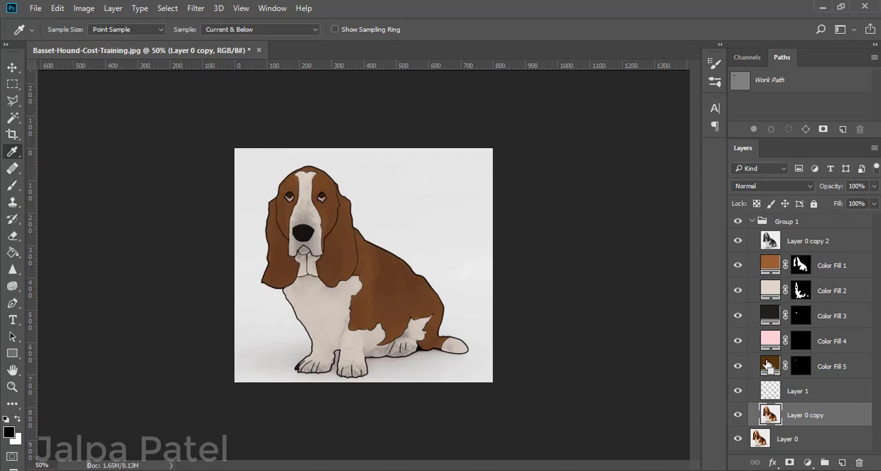
{"action": "left_click", "coordinate": [749, 223]}
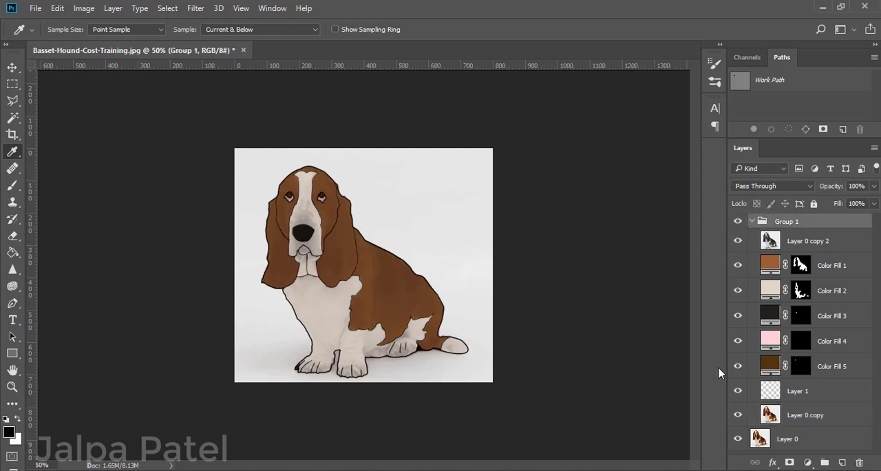
Add a gradient fill layer inside Group 1, directly above Color Fill 1.
{"action": "left_click", "coordinate": [841, 463]}
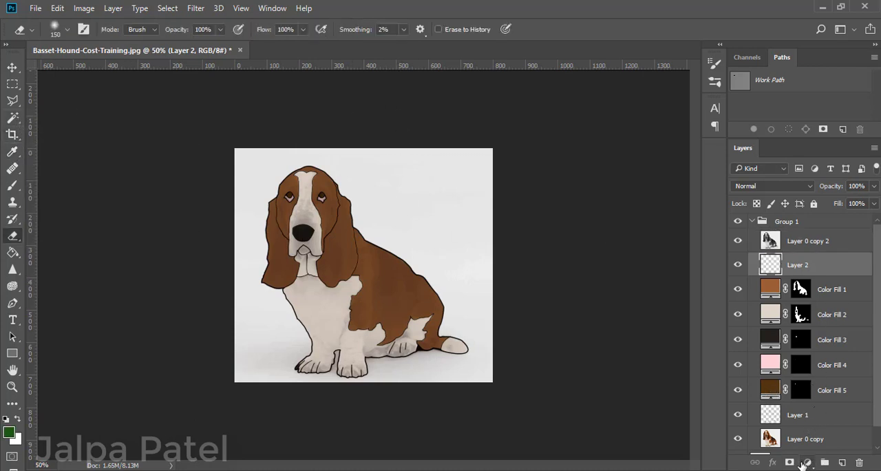
{"action": "left_click", "coordinate": [806, 462]}
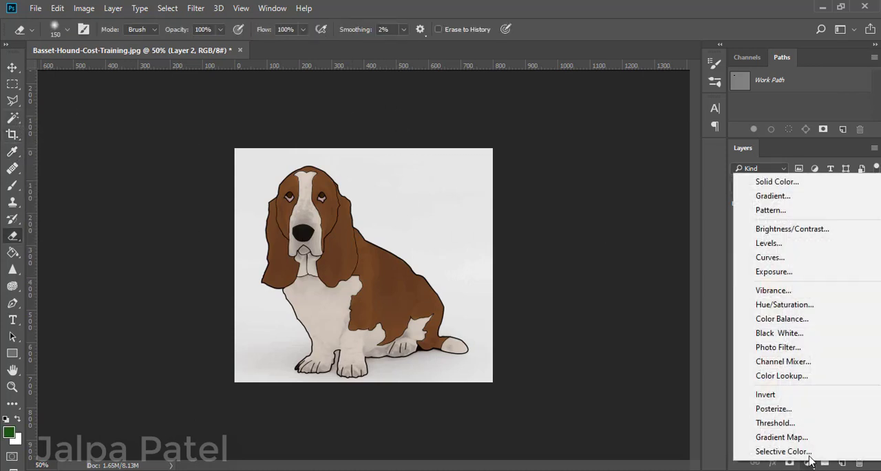
{"action": "left_click", "coordinate": [794, 197]}
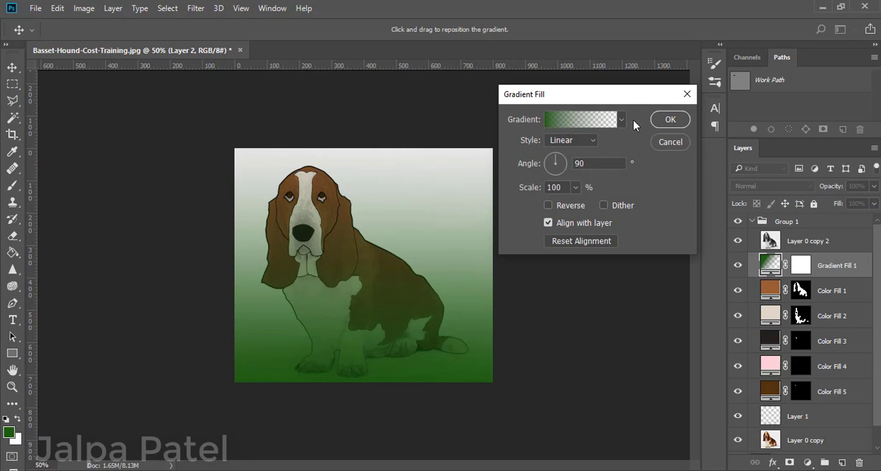
Try the red-green and blue-yellow-blue gradient presets, and apply the purple to light blue preset to the fill.
{"action": "left_click", "coordinate": [621, 120]}
{"action": "left_click", "coordinate": [580, 146]}
{"action": "scroll", "coordinate": [574, 162], "scroll_direction": "down", "scroll_amount": 2}
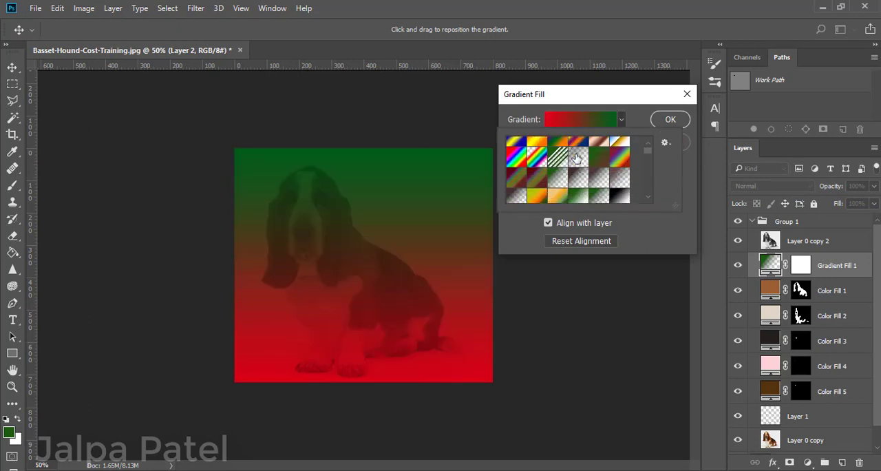
{"action": "scroll", "coordinate": [562, 160], "scroll_direction": "down", "scroll_amount": 2}
{"action": "left_click", "coordinate": [576, 148]}
{"action": "scroll", "coordinate": [578, 165], "scroll_direction": "down", "scroll_amount": 3}
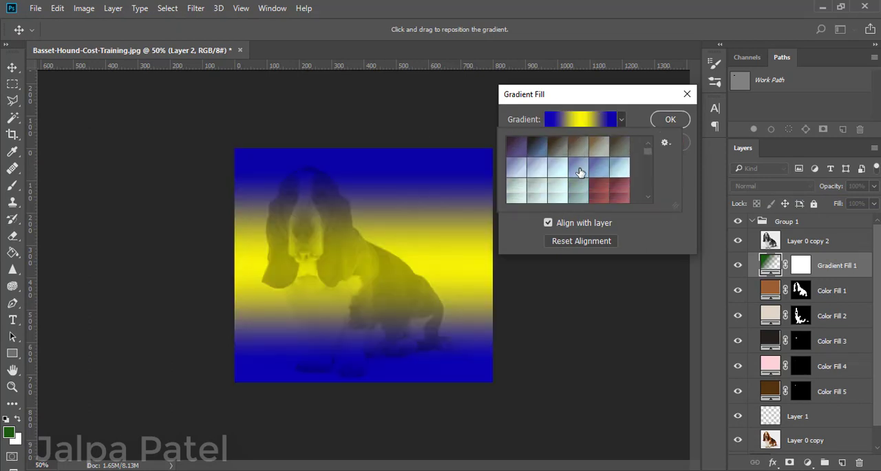
{"action": "scroll", "coordinate": [582, 172], "scroll_direction": "down", "scroll_amount": 2}
{"action": "left_click", "coordinate": [580, 145]}
{"action": "scroll", "coordinate": [580, 158], "scroll_direction": "down", "scroll_amount": 4}
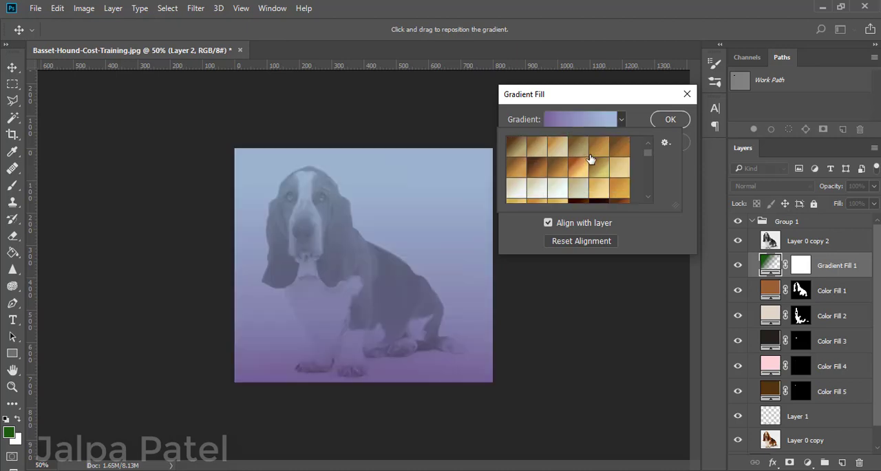
{"action": "left_click", "coordinate": [668, 122]}
{"action": "left_click", "coordinate": [668, 121]}
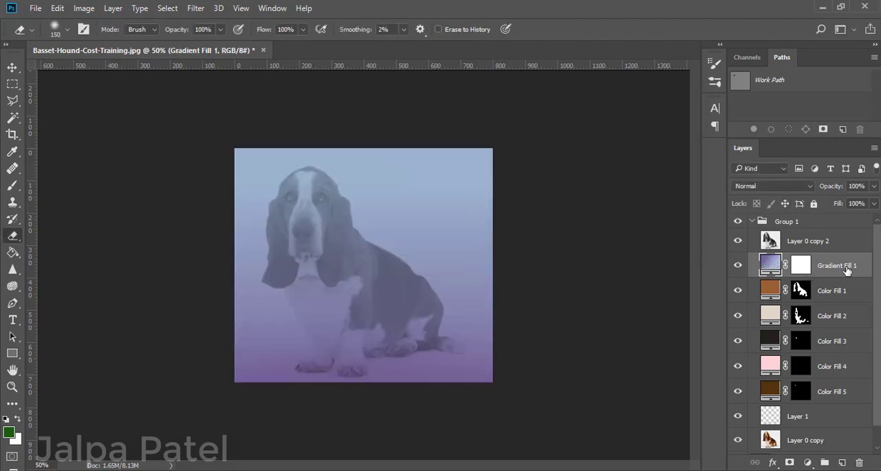
Move Gradient Fill 1 between Layer 1 and Layer 0 copy so it sits behind the dog.
{"action": "left_click_drag", "start_coordinate": [847, 270], "coordinate": [801, 394]}
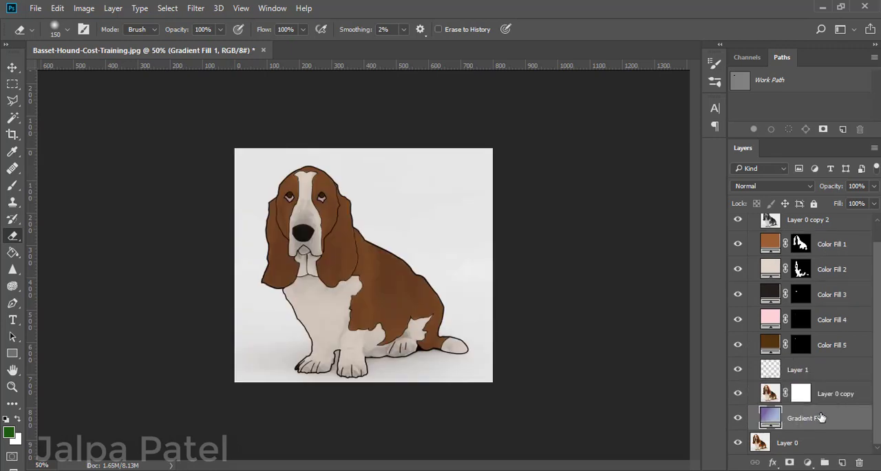
{"action": "left_click_drag", "start_coordinate": [832, 424], "coordinate": [828, 385]}
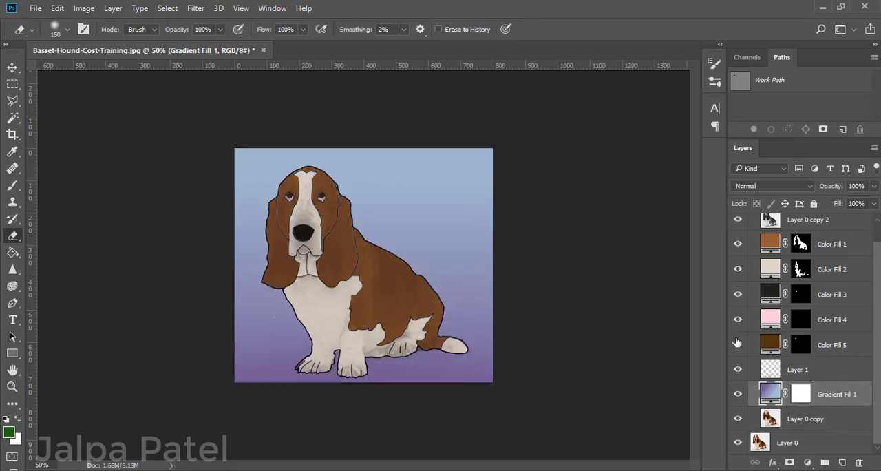
Reopen Gradient Fill 1, try the gold, dark brown and Spectrum presets, and choose a dark plum to mauve preset.
{"action": "double_click", "coordinate": [772, 397]}
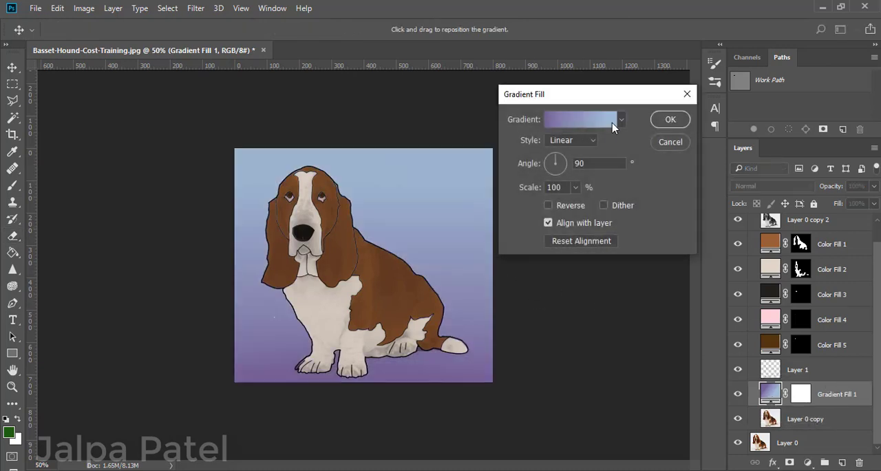
{"action": "left_click", "coordinate": [621, 120]}
{"action": "left_click", "coordinate": [558, 187]}
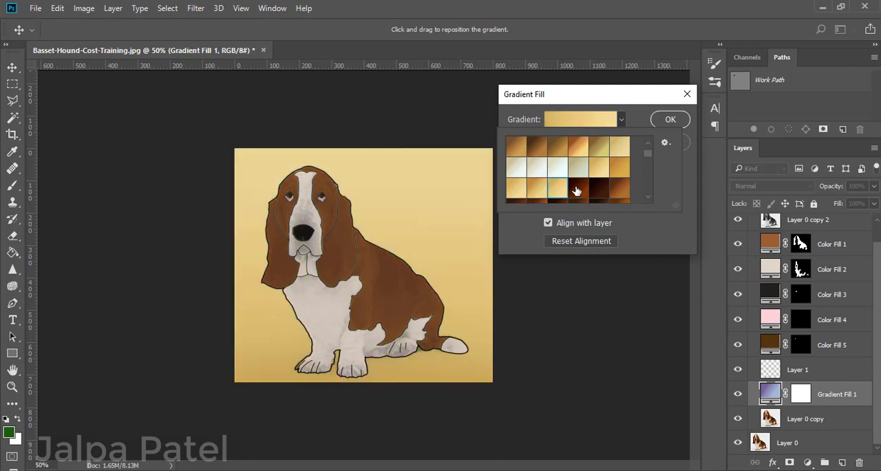
{"action": "left_click", "coordinate": [577, 190]}
{"action": "left_click", "coordinate": [599, 189]}
{"action": "scroll", "coordinate": [599, 190], "scroll_direction": "down", "scroll_amount": 3}
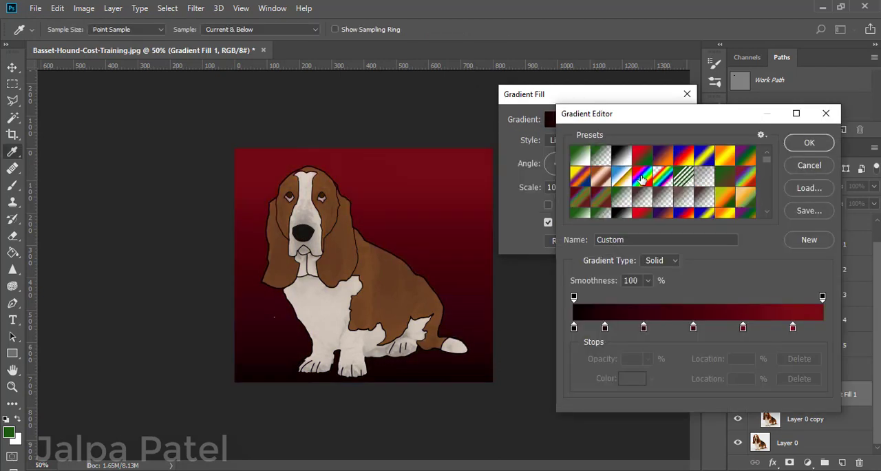
{"action": "left_click", "coordinate": [640, 178]}
{"action": "scroll", "coordinate": [641, 176], "scroll_direction": "down", "scroll_amount": 4}
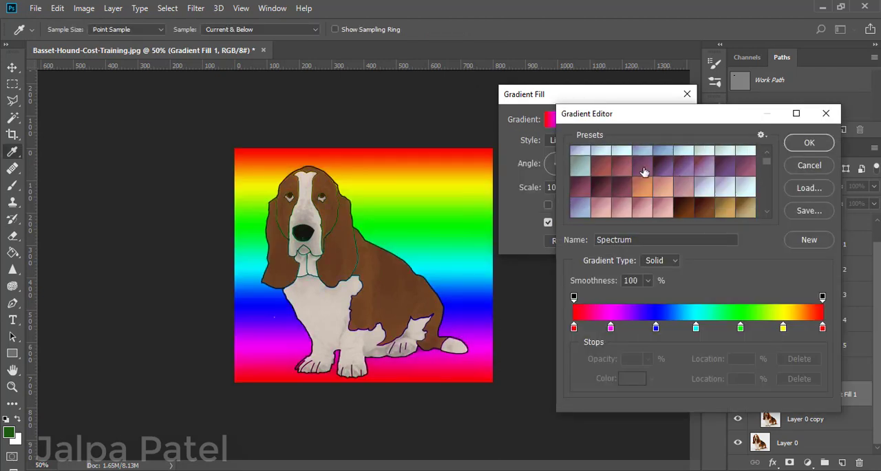
{"action": "left_click", "coordinate": [670, 181]}
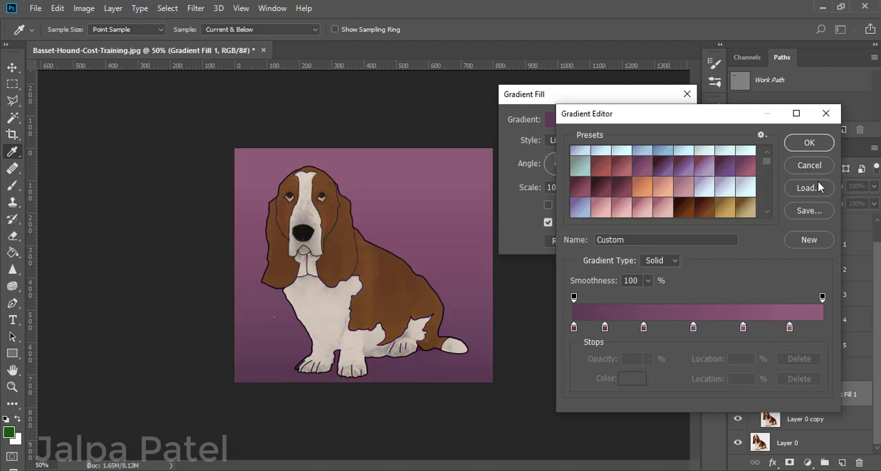
Shift the gradient's colour stops inward, with the second at 13% and the last at 75%, and set the fill angle to 148.57°.
{"action": "left_click_drag", "start_coordinate": [575, 330], "coordinate": [605, 328]}
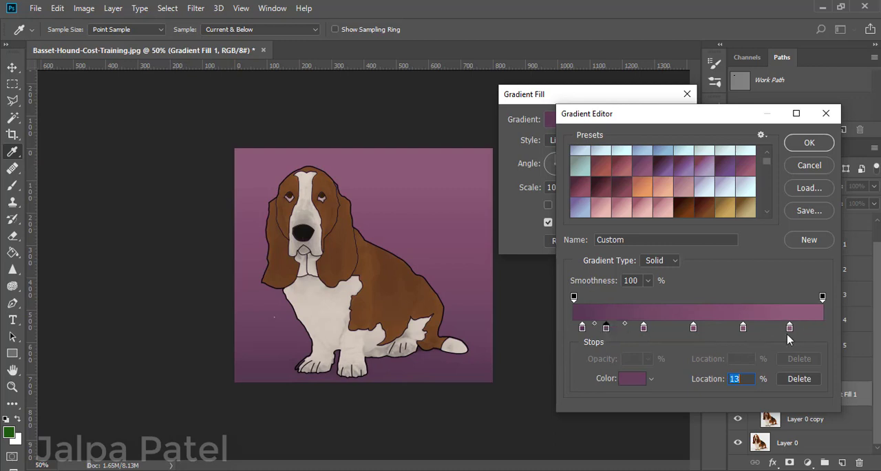
{"action": "left_click_drag", "start_coordinate": [790, 330], "coordinate": [761, 331]}
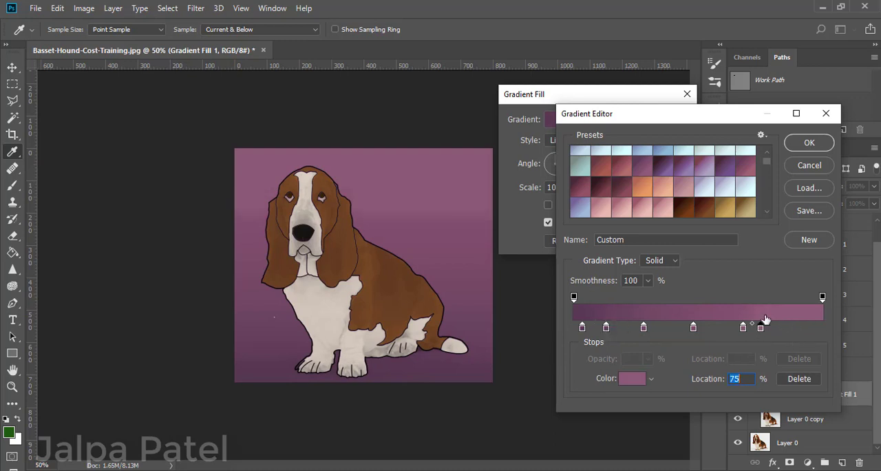
{"action": "left_click", "coordinate": [809, 143]}
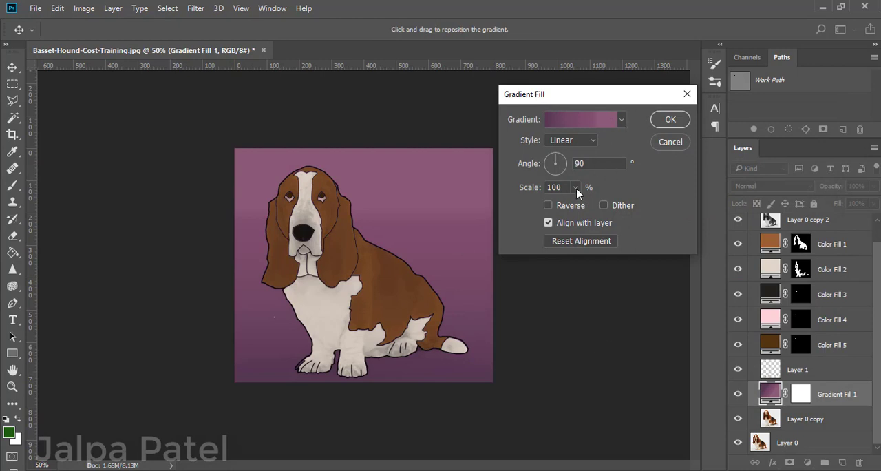
{"action": "mouse_move", "coordinate": [554, 162]}
{"action": "left_mouse_down"}
{"action": "mouse_move", "coordinate": [571, 161]}
{"action": "mouse_move", "coordinate": [557, 172]}
{"action": "mouse_move", "coordinate": [563, 180]}
{"action": "mouse_move", "coordinate": [545, 169]}
{"action": "mouse_move", "coordinate": [544, 156]}
{"action": "left_mouse_up"}
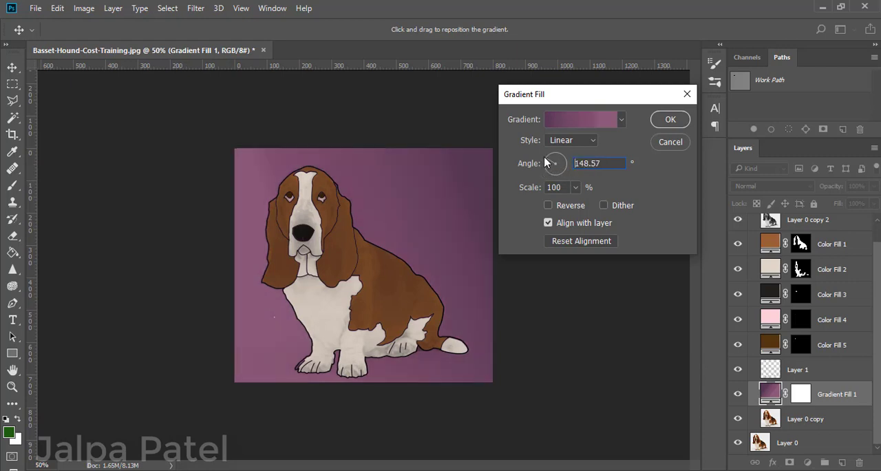
Try the Radial, Angle, Reflected and Diamond gradient styles, and return the style to Linear.
{"action": "left_click", "coordinate": [570, 143]}
{"action": "left_click", "coordinate": [557, 161]}
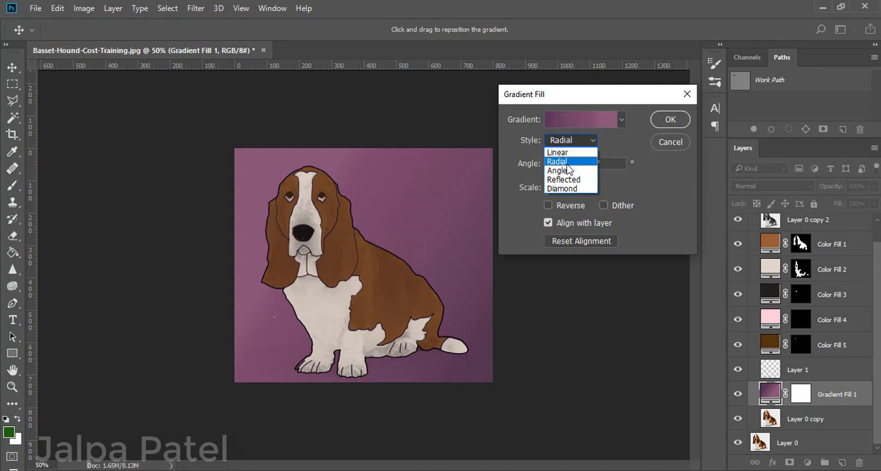
{"action": "left_click", "coordinate": [580, 142]}
{"action": "left_click", "coordinate": [557, 170]}
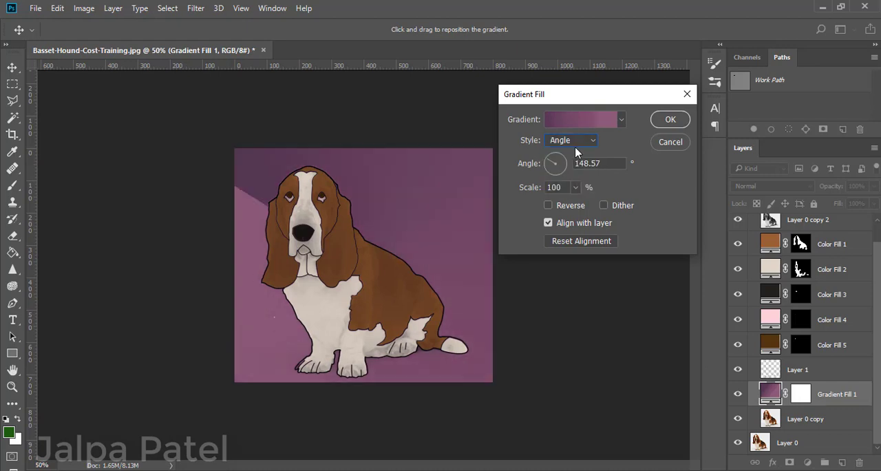
{"action": "left_click", "coordinate": [578, 141]}
{"action": "left_click", "coordinate": [570, 180]}
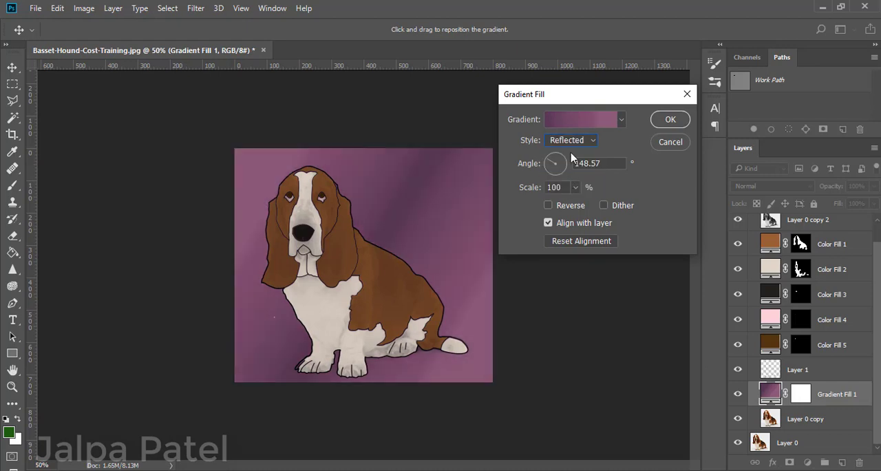
{"action": "left_click", "coordinate": [574, 140]}
{"action": "left_click", "coordinate": [570, 187]}
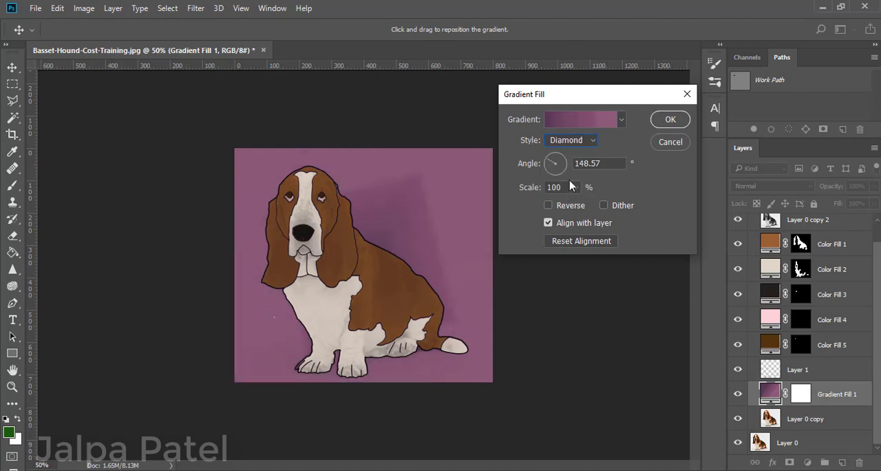
{"action": "left_click", "coordinate": [575, 141]}
{"action": "left_click", "coordinate": [575, 140]}
{"action": "left_click", "coordinate": [574, 140]}
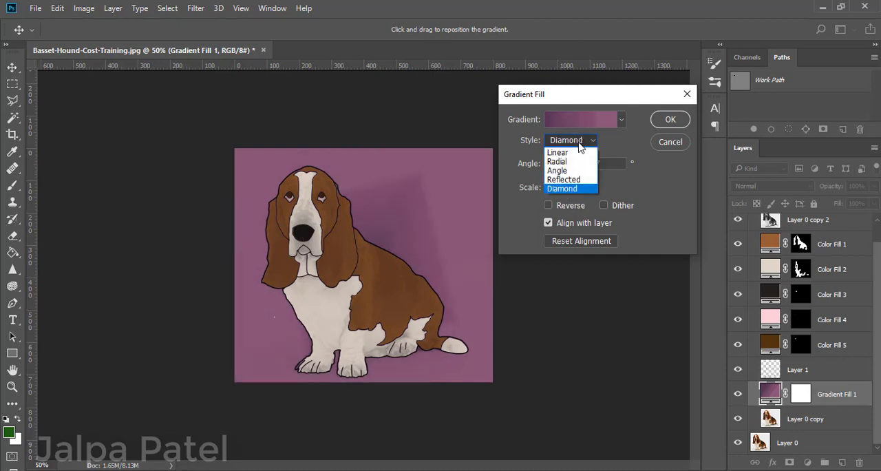
{"action": "left_click", "coordinate": [566, 149]}
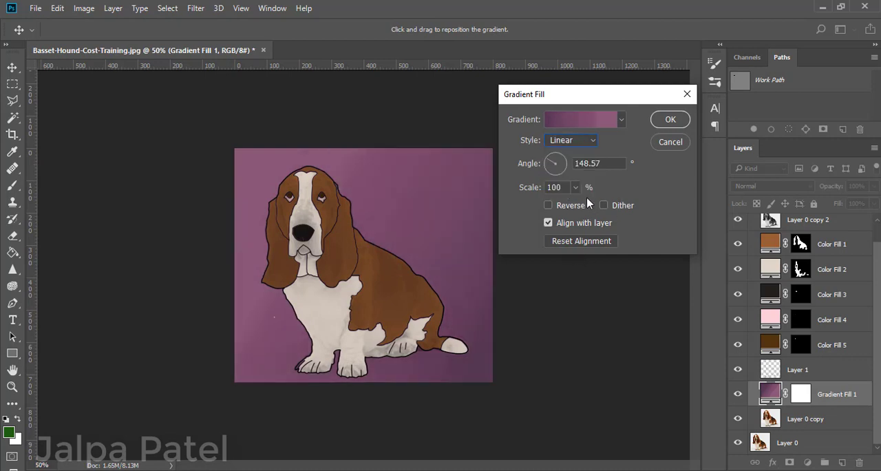
Set the gradient scale to 67% and accept the gradient fill.
{"action": "left_click", "coordinate": [575, 190]}
{"action": "mouse_move", "coordinate": [575, 205]}
{"action": "left_mouse_down"}
{"action": "mouse_move", "coordinate": [586, 211]}
{"action": "mouse_move", "coordinate": [571, 204]}
{"action": "left_mouse_up"}
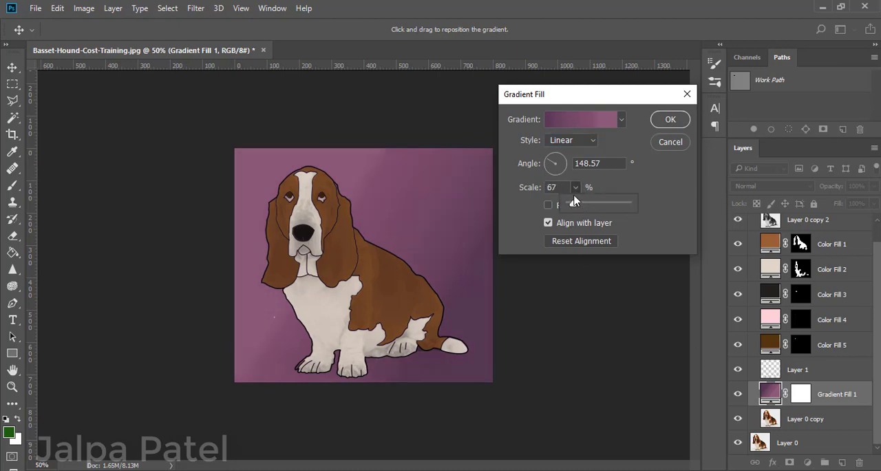
{"action": "left_click", "coordinate": [664, 124]}
{"action": "left_click", "coordinate": [665, 121]}
{"action": "key", "text": "e"}
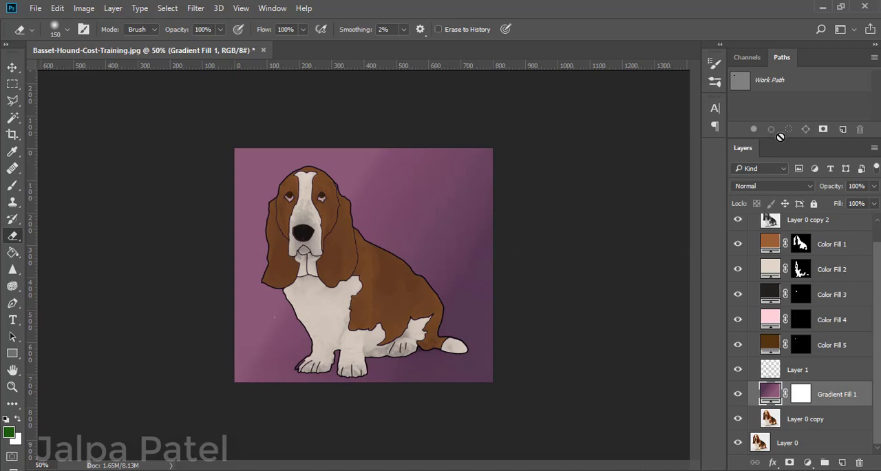
Collapse Group 1 and toggle its visibility repeatedly to compare the finished cartoon with the original photo.
{"action": "scroll", "coordinate": [754, 228], "scroll_direction": "up", "scroll_amount": 1}
{"action": "left_click", "coordinate": [751, 221]}
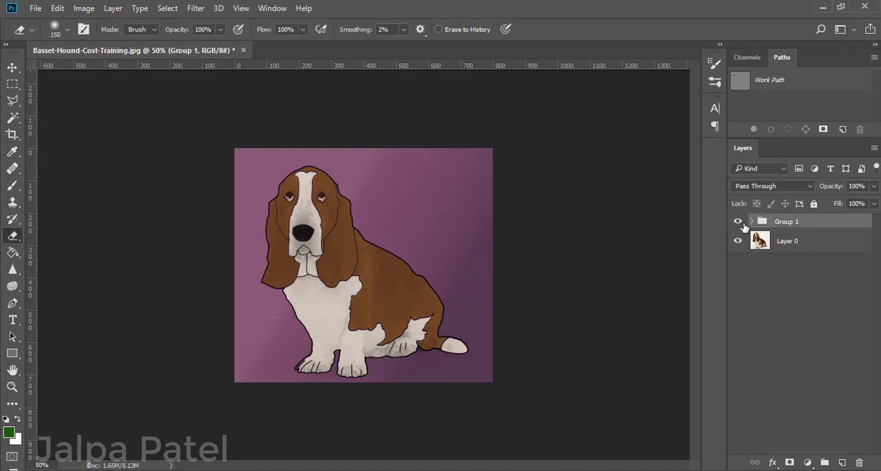
{"action": "left_click", "coordinate": [737, 221]}
{"action": "left_click", "coordinate": [737, 222]}
{"action": "left_click", "coordinate": [737, 221]}
{"action": "left_click", "coordinate": [737, 222]}
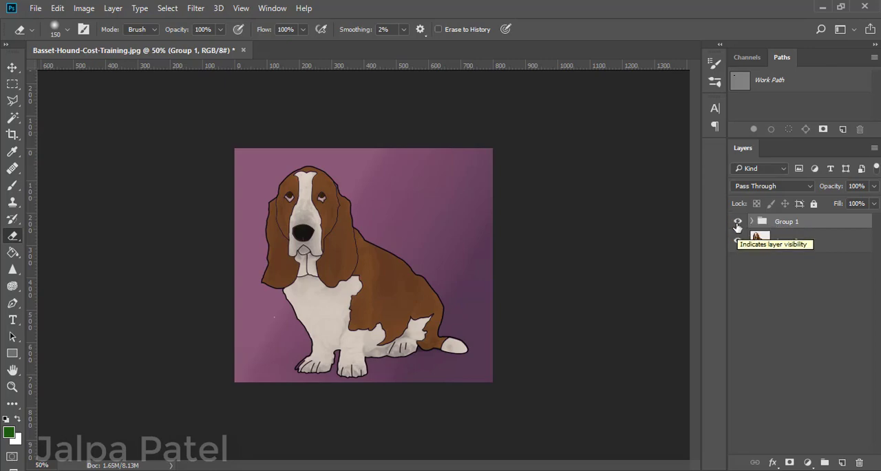
{"action": "left_click", "coordinate": [737, 221]}
{"action": "left_click", "coordinate": [737, 220]}
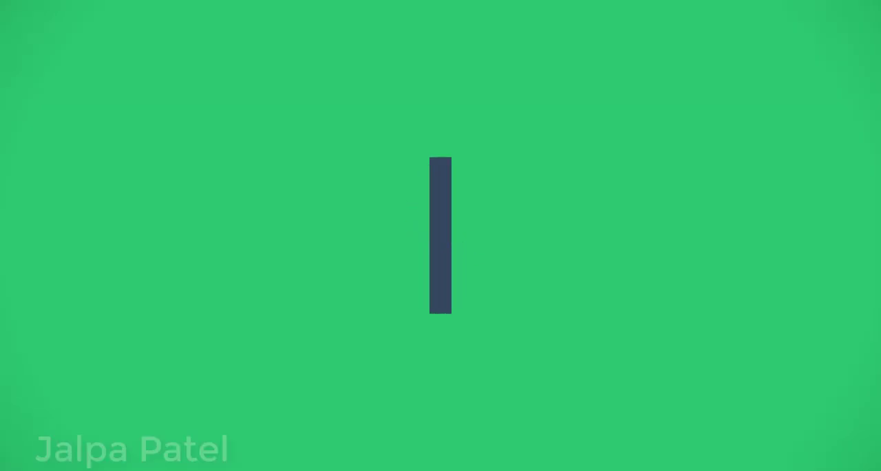